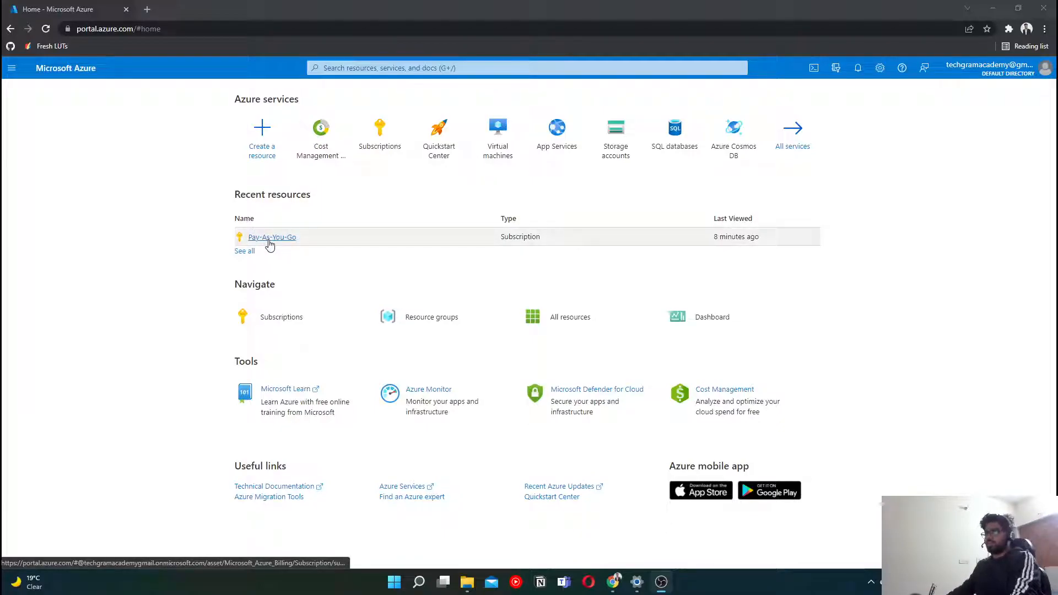
- Look over the All resources list and the resource creation page, and return to the portal home page
mouse_move(270, 243)
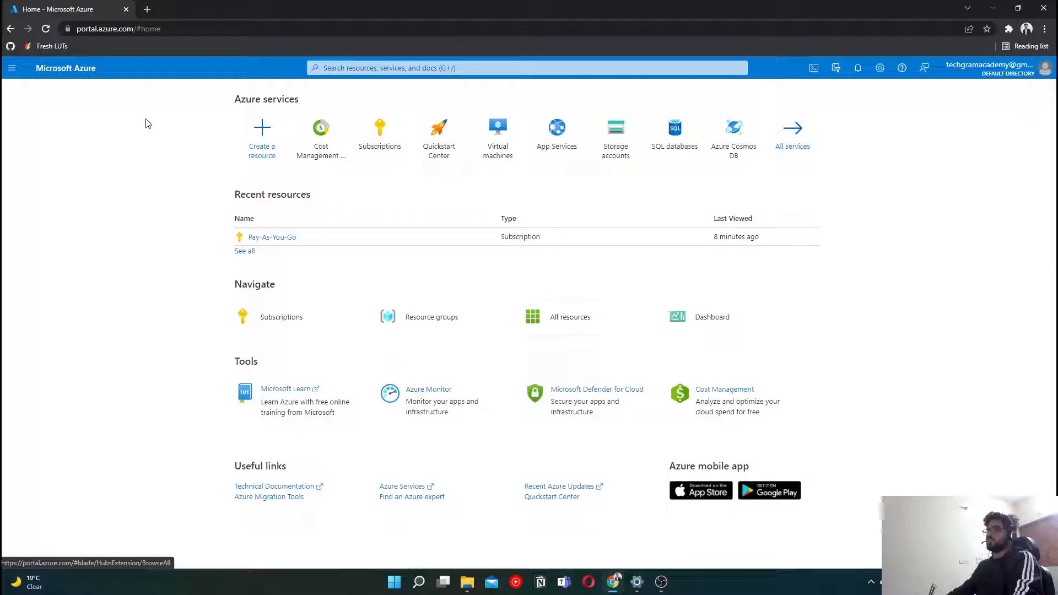
left_click(570, 325)
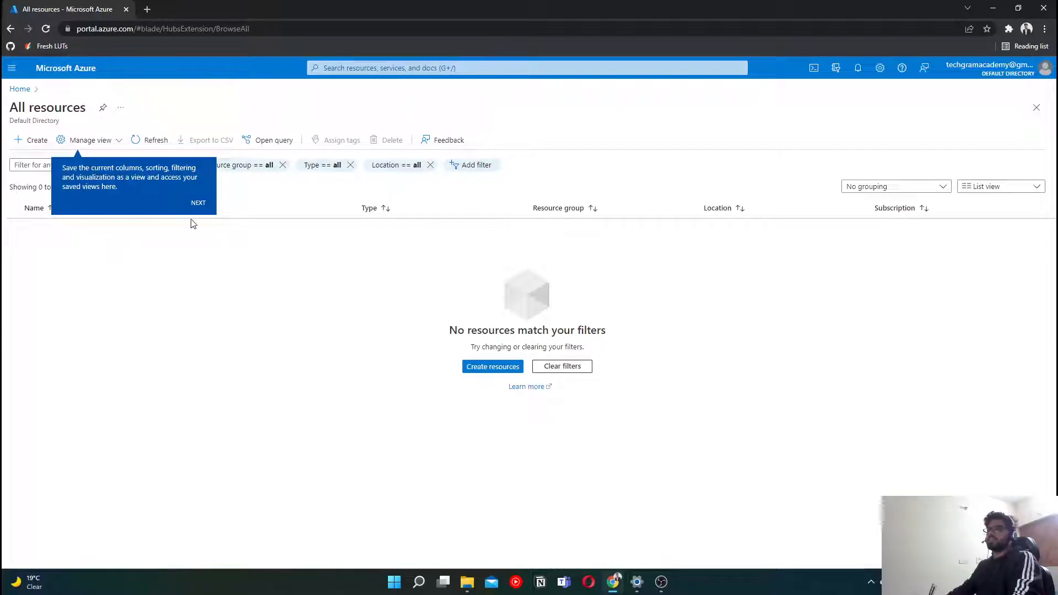
left_click(501, 371)
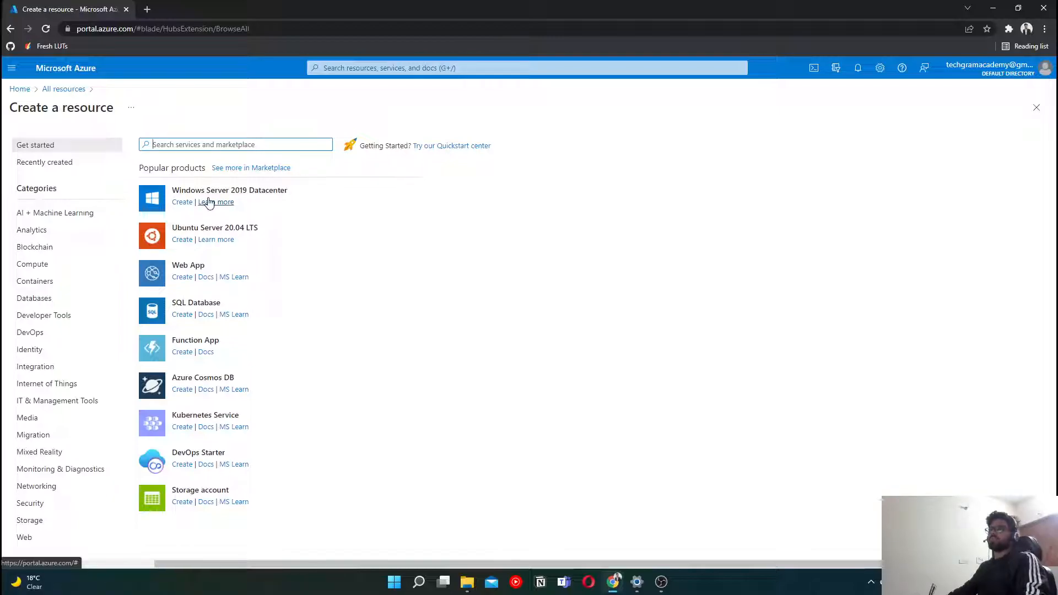
left_click(233, 146)
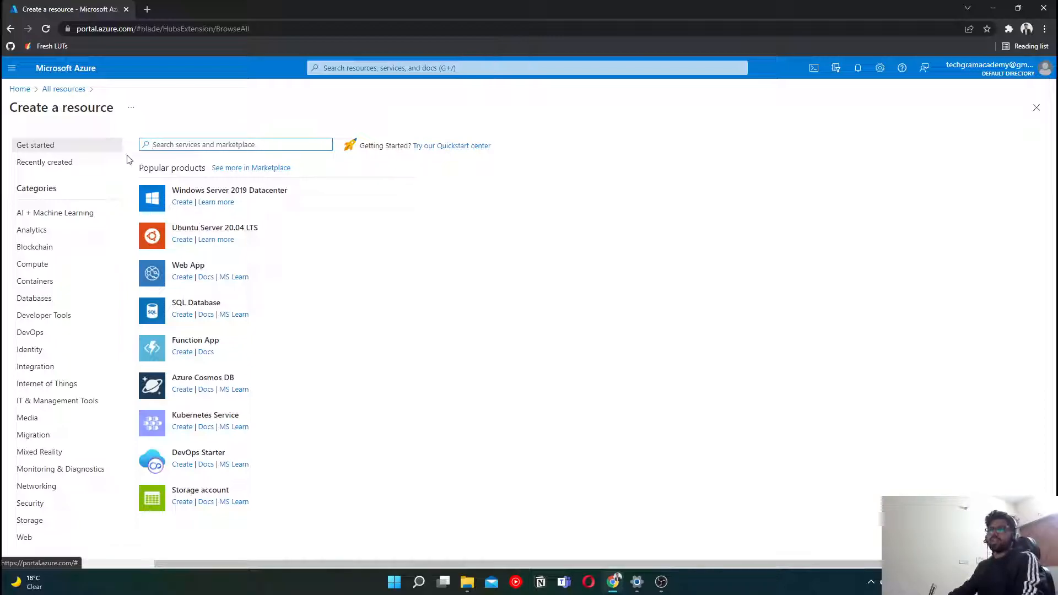
left_click(64, 88)
left_click(19, 89)
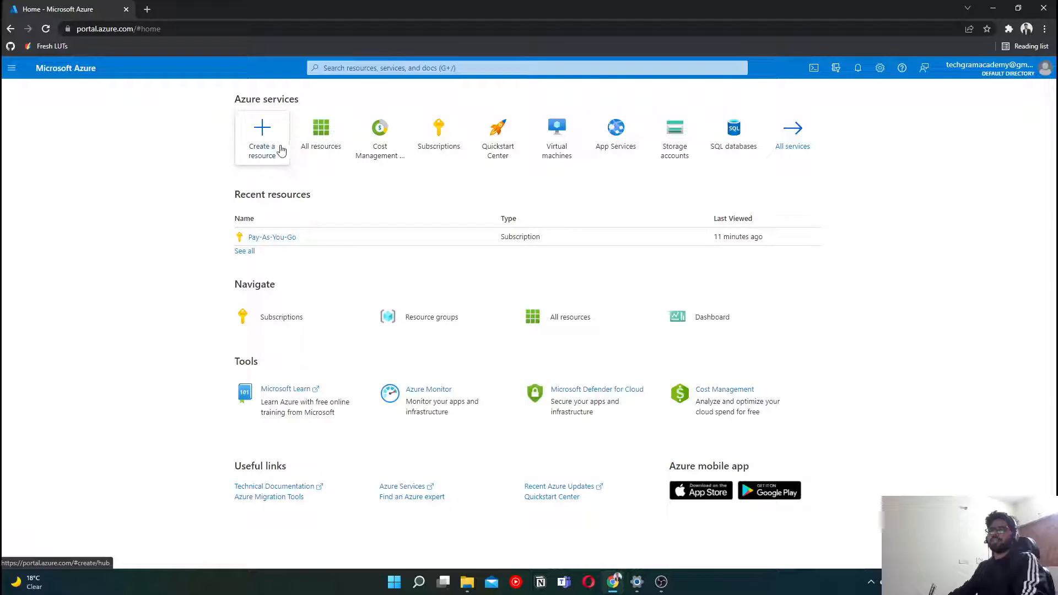
left_click(256, 159)
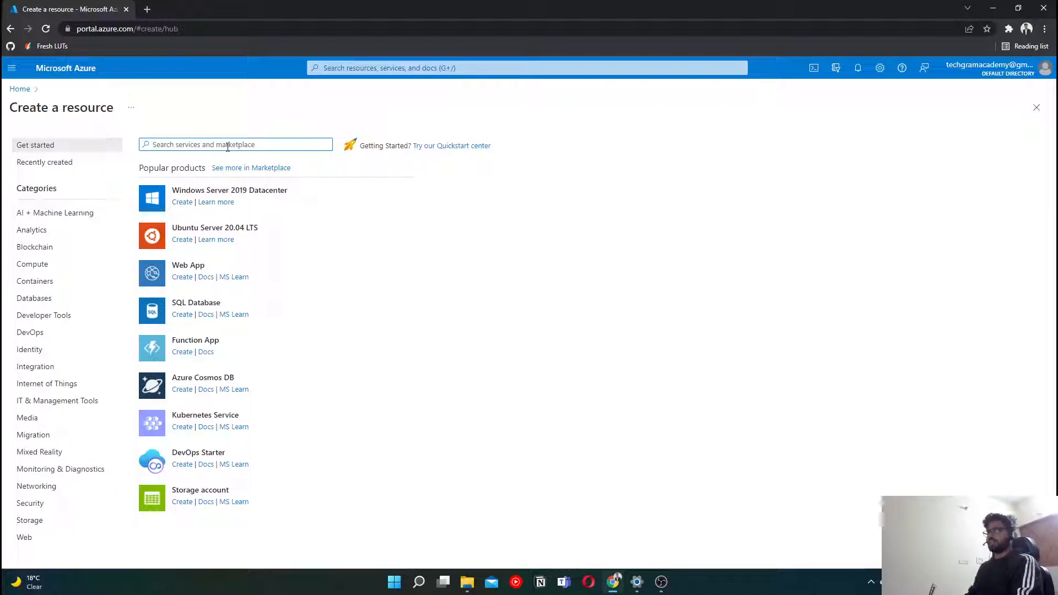
left_click(185, 203)
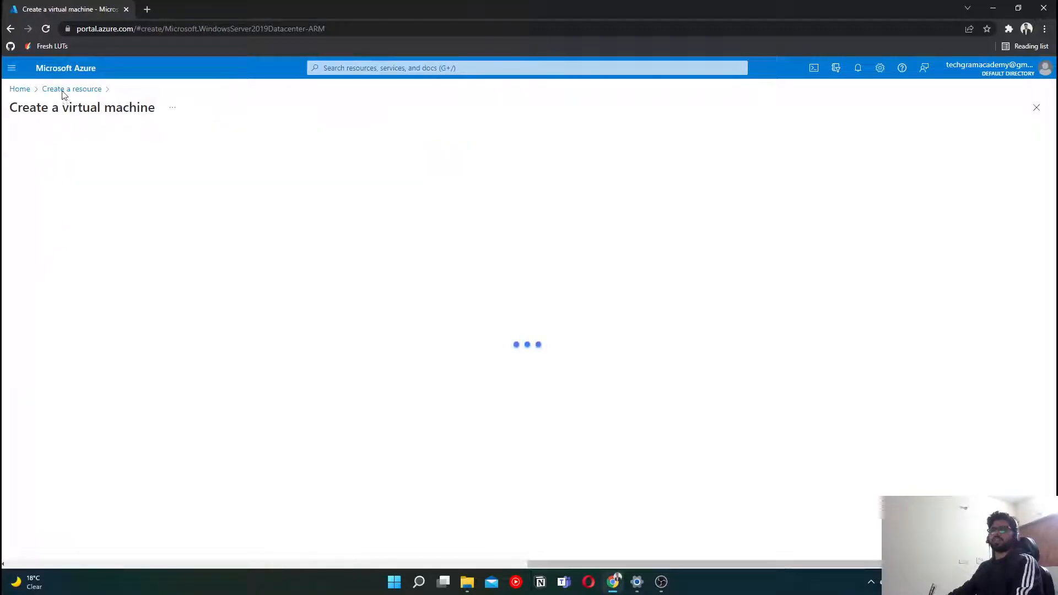
left_click(56, 90)
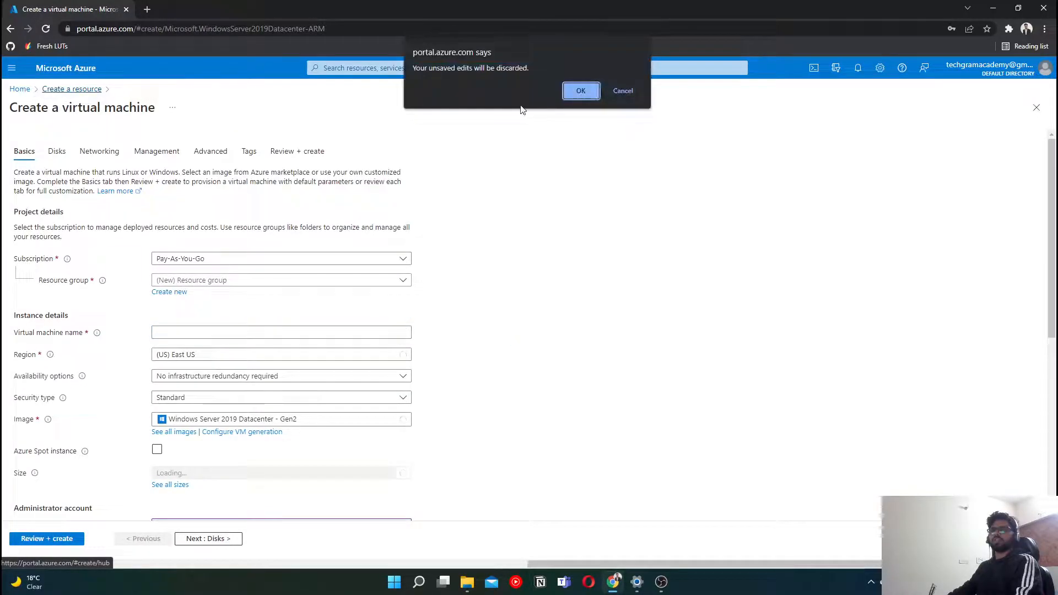
left_click(577, 90)
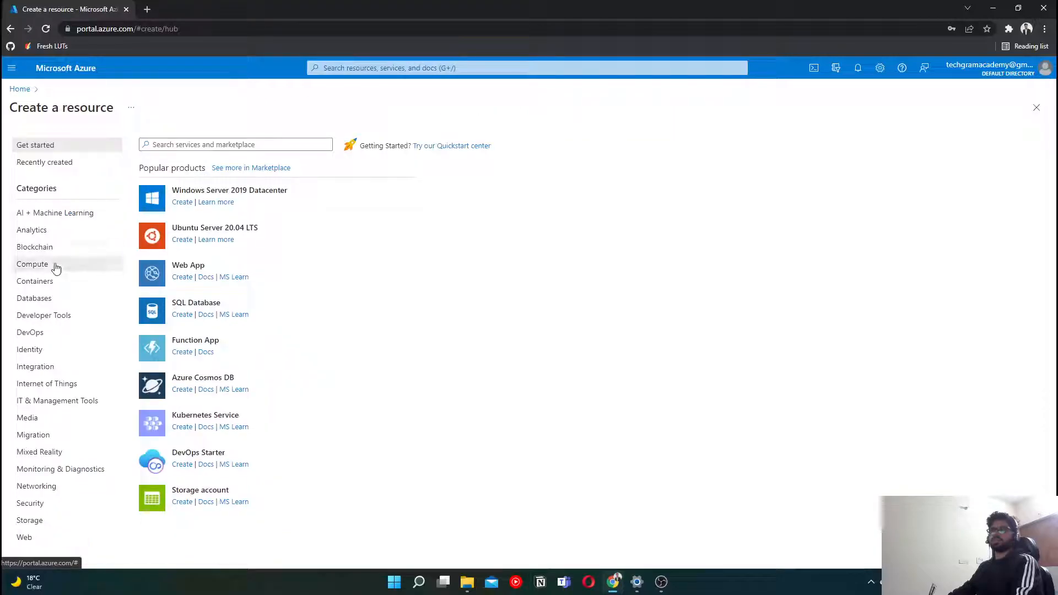
- Start creating a virtual machine from the Compute category and check the available subscription choices
left_click(55, 265)
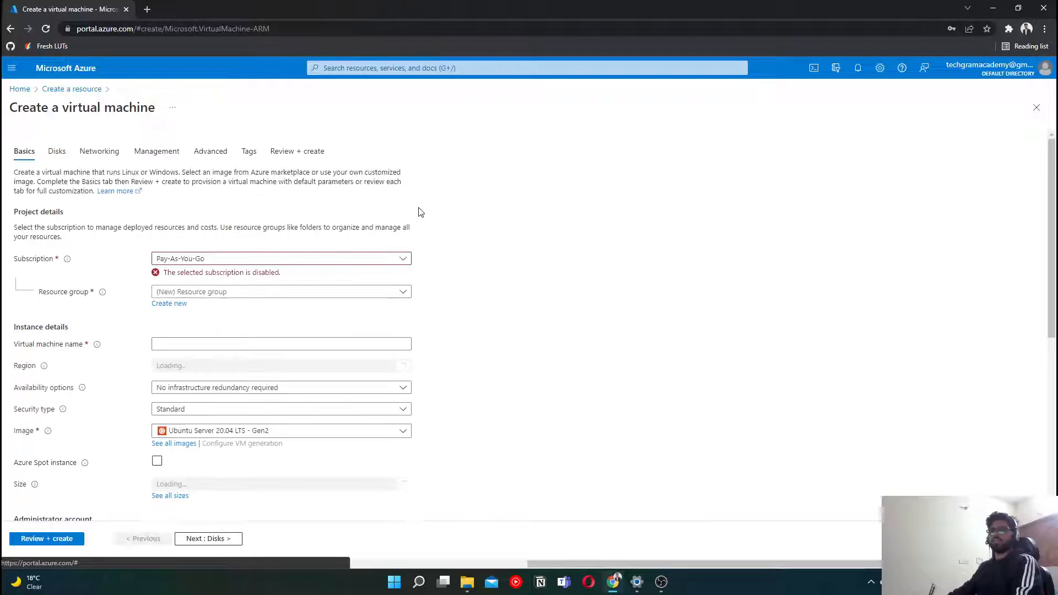
scroll(328, 233, "down", 3)
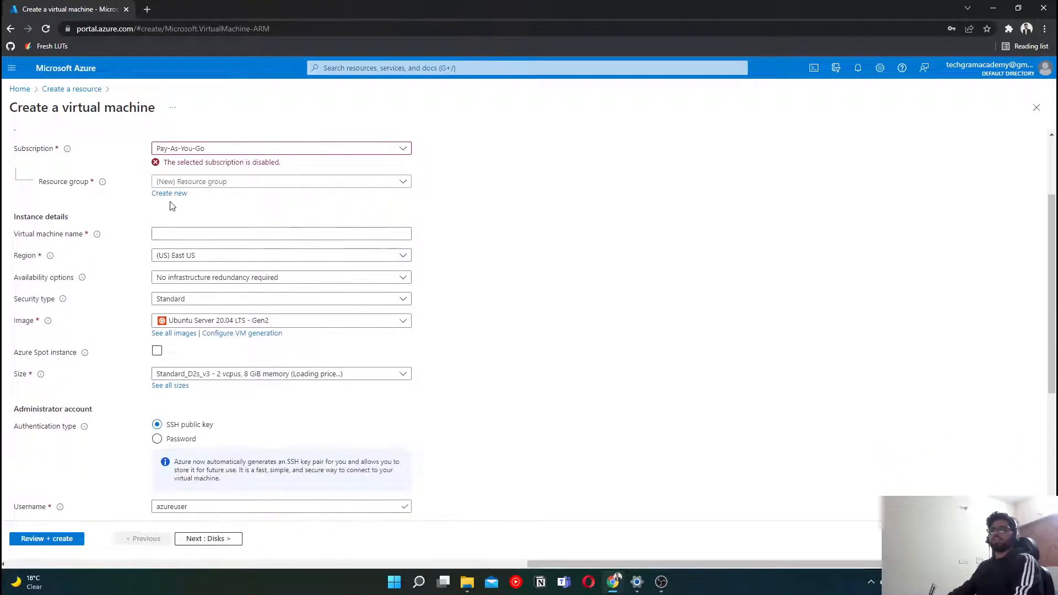
scroll(165, 206, "up", 1)
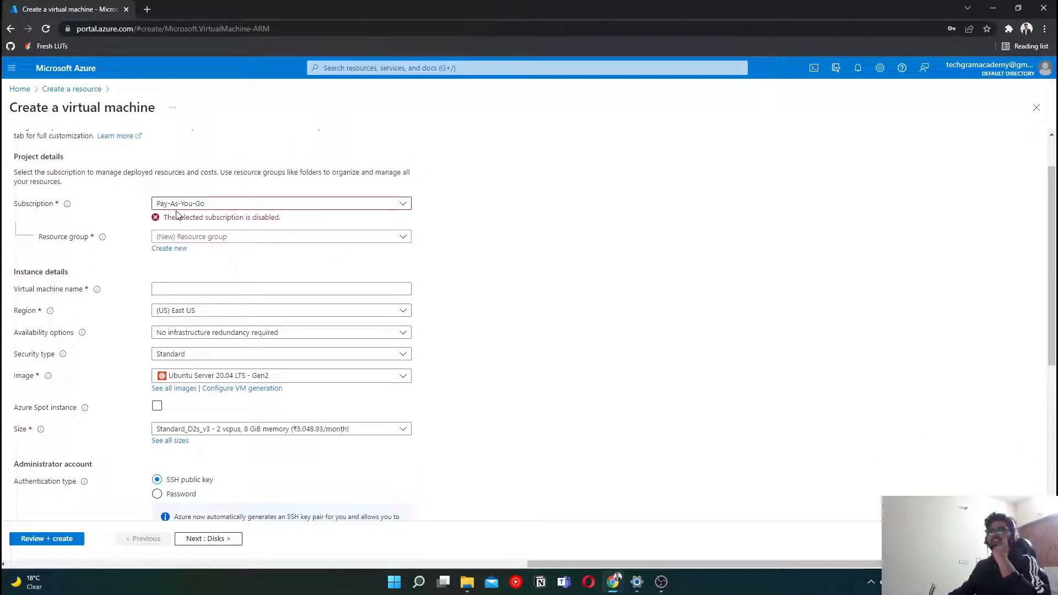
left_click(213, 210)
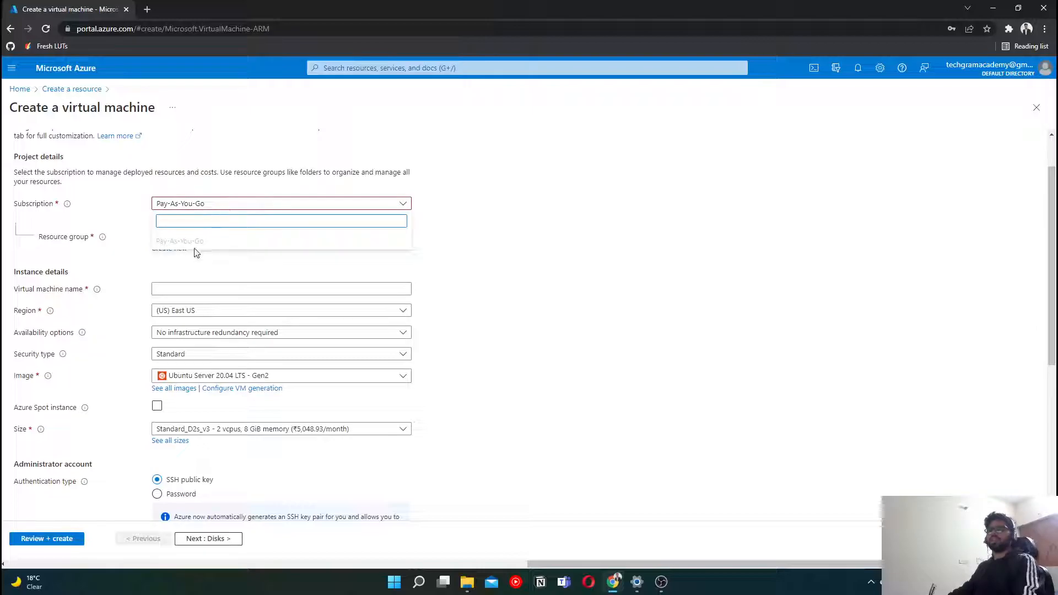
left_click(251, 260)
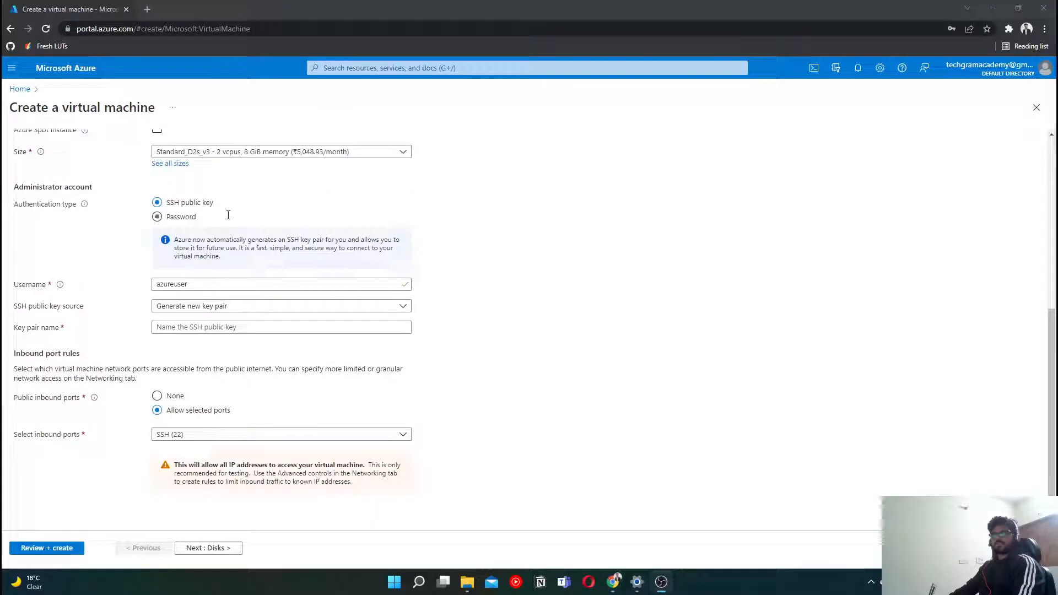
- Select the Pay-As-You-Go subscription in the virtual machine's project details
scroll(570, 229, "up", 6)
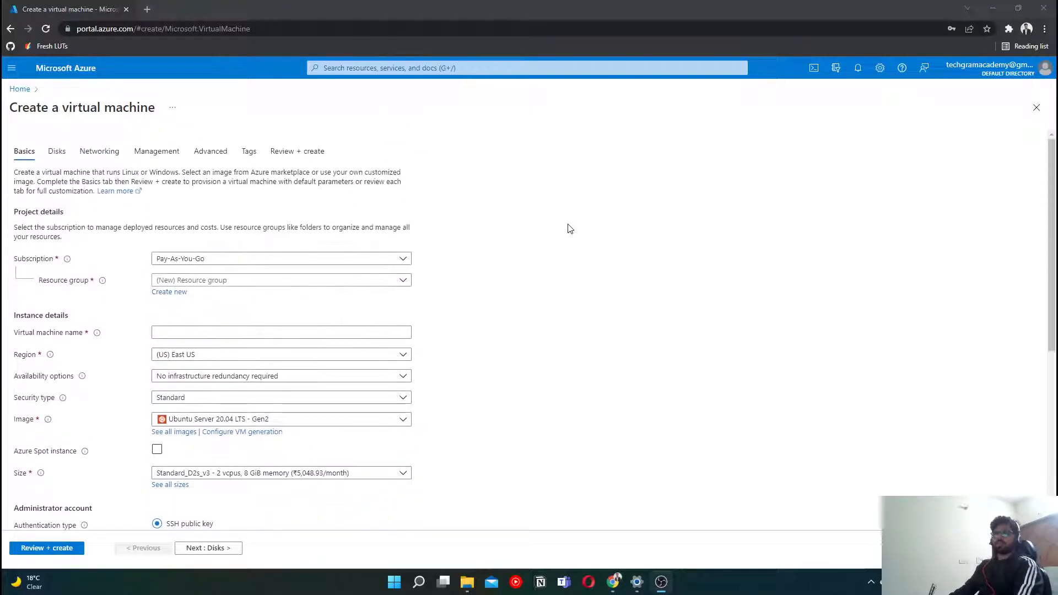
left_click(182, 261)
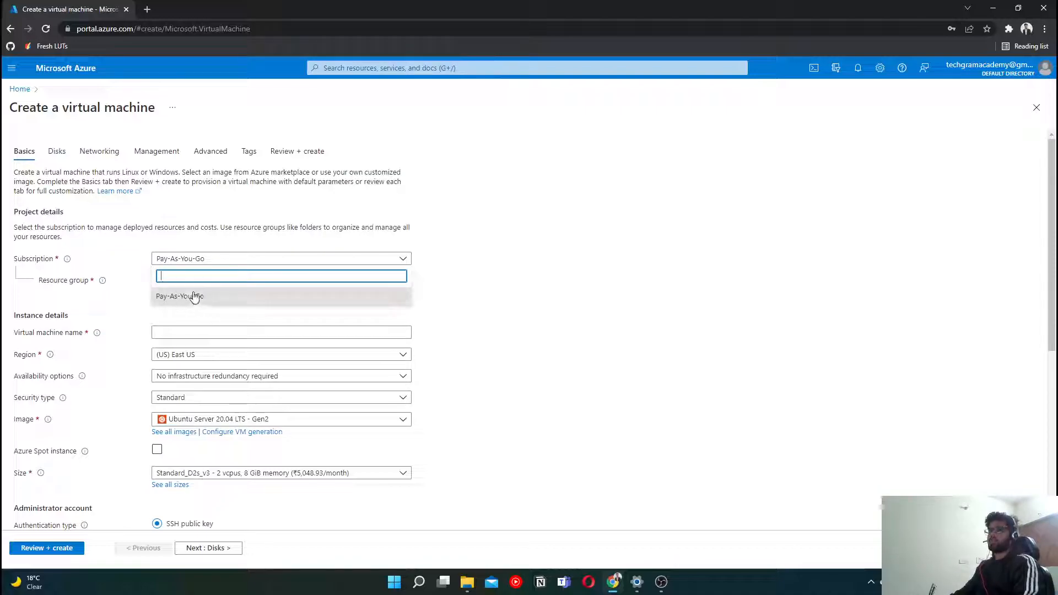
left_click(215, 302)
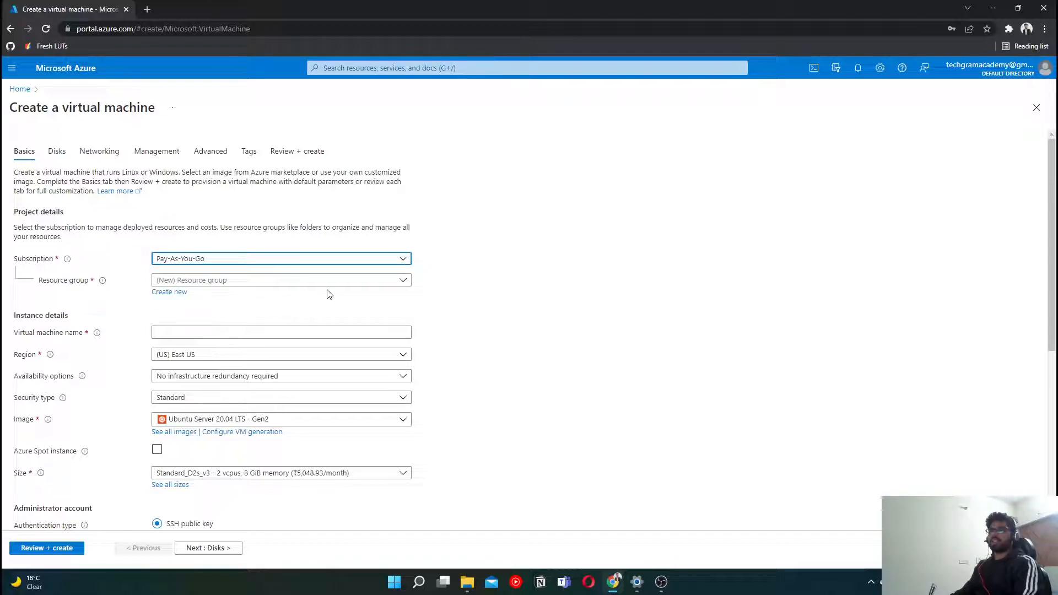
- Create a new resource group named vmdemo for the virtual machine
scroll(248, 296, "down", 1)
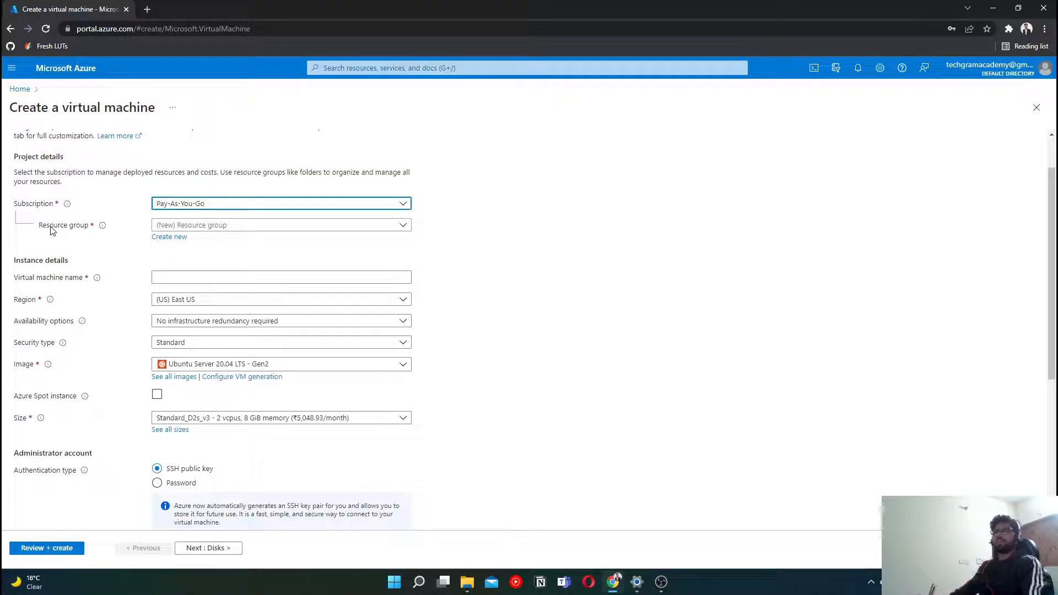
left_click(271, 229)
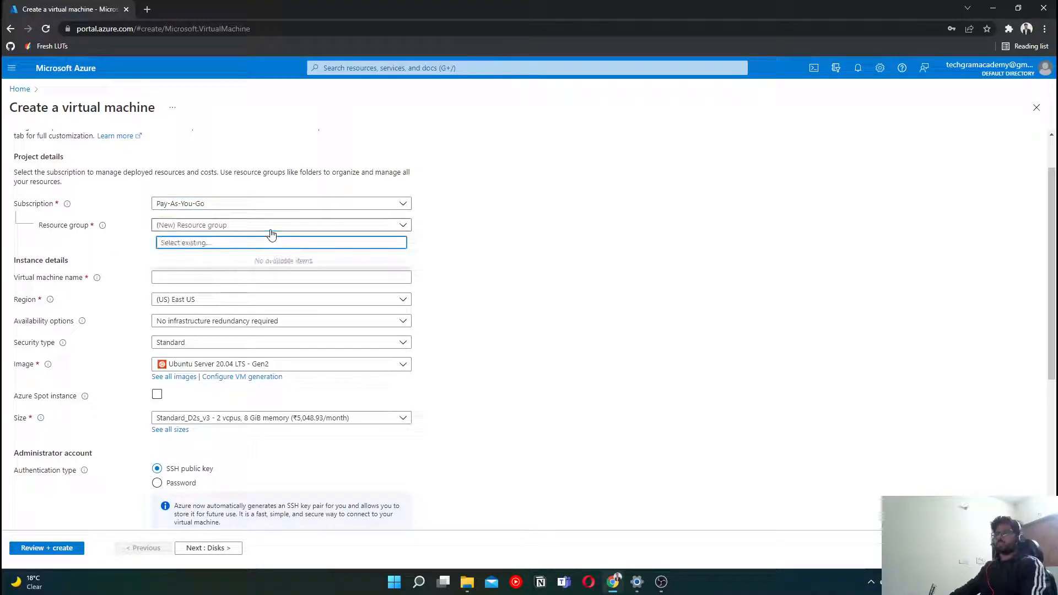
left_click(270, 231)
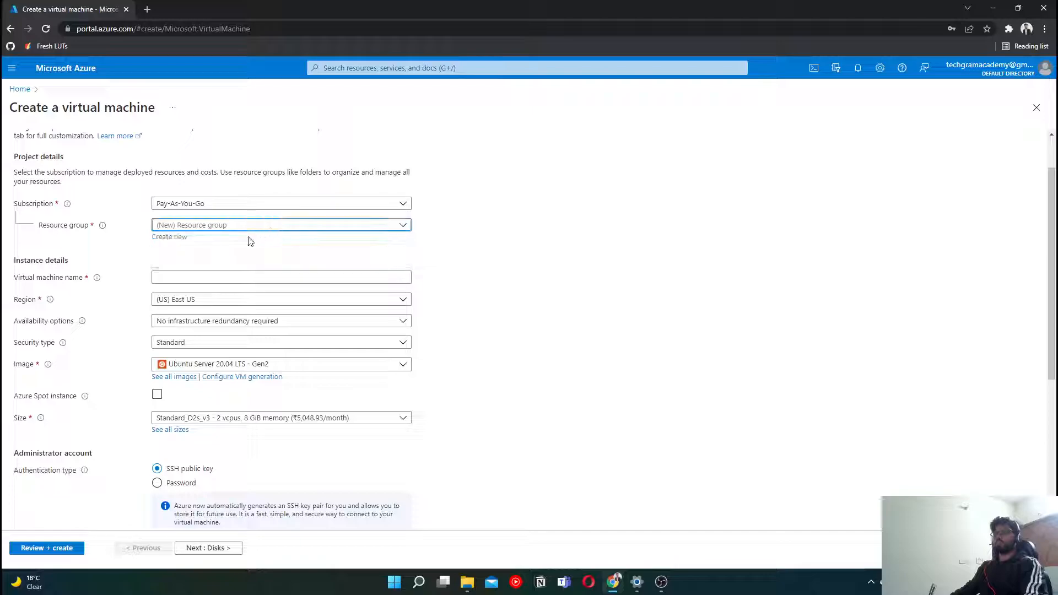
left_click(170, 237)
left_click(242, 310)
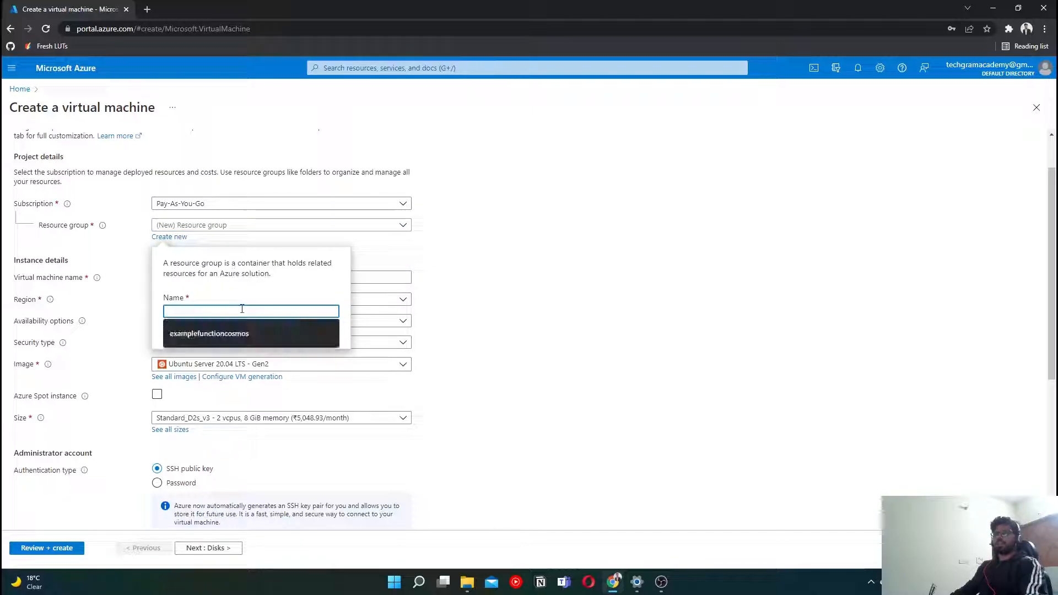
type("vmdemo")
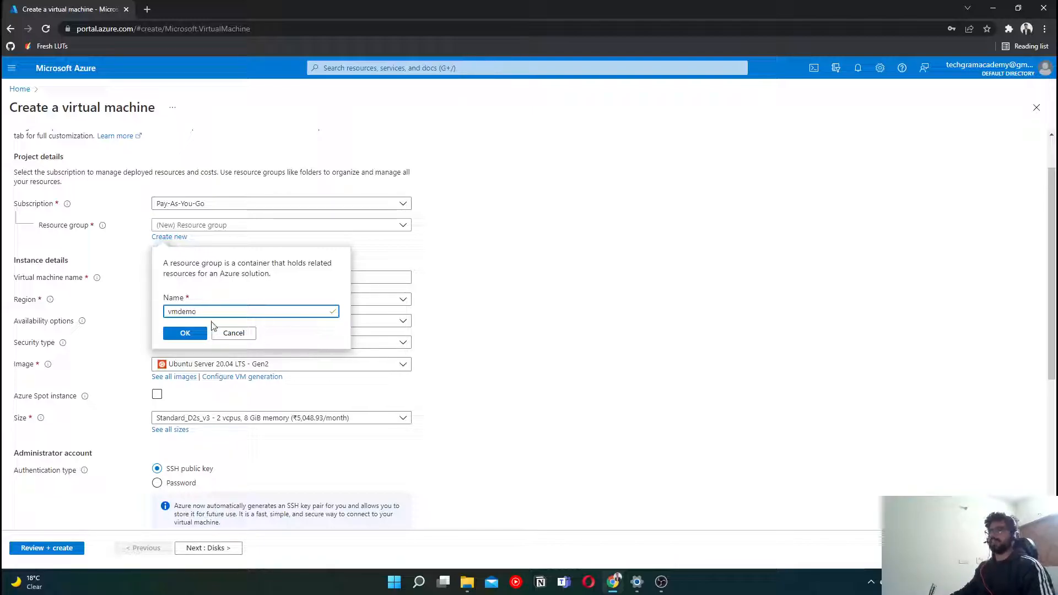
left_click(190, 333)
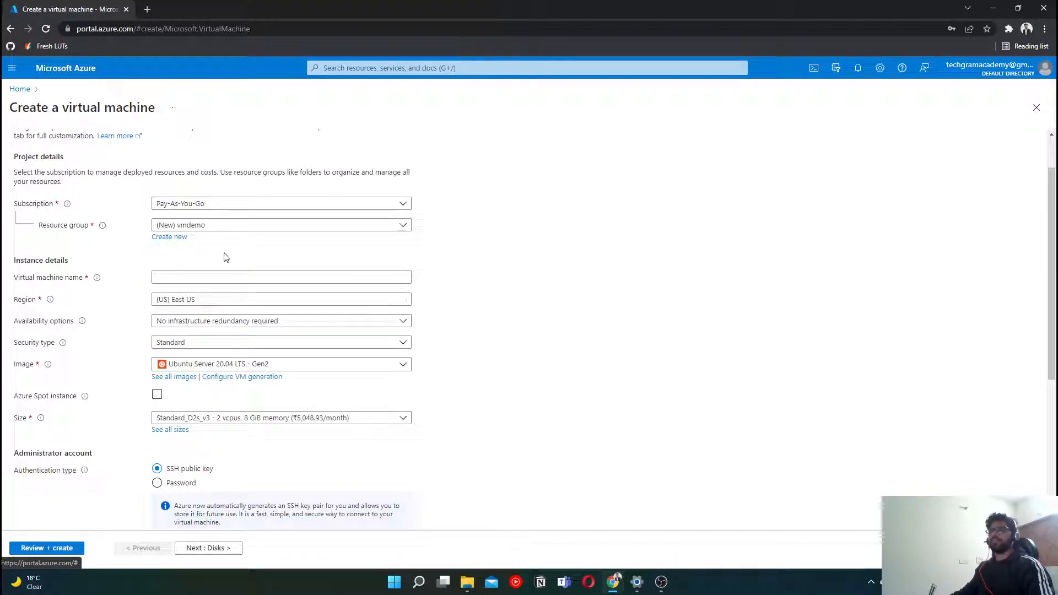
- Read the help text explaining how the virtual machine name and host name are used
scroll(226, 256, "down", 1)
left_click(248, 225)
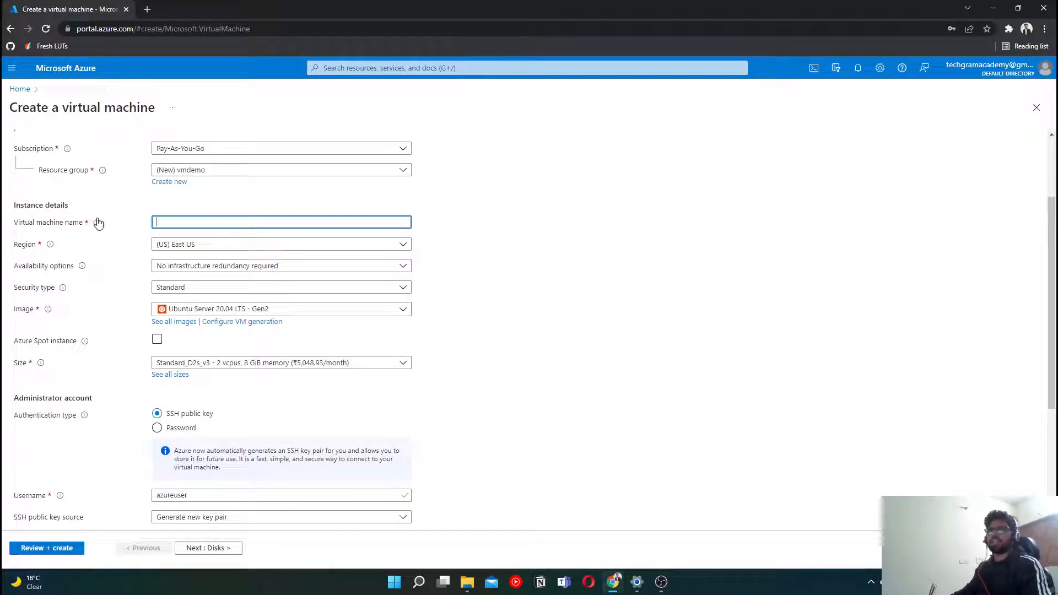
mouse_move(97, 222)
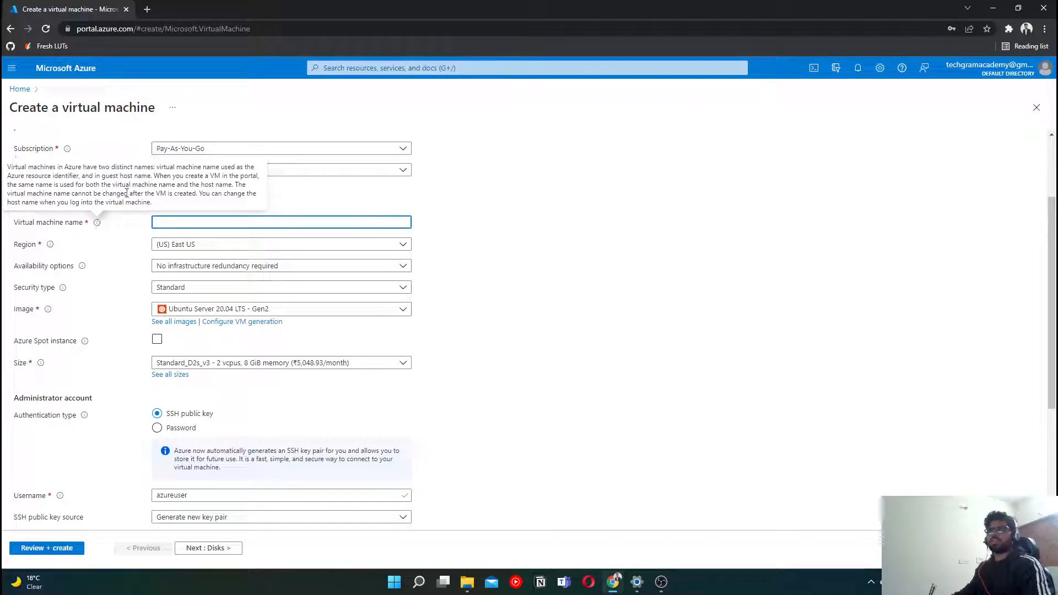
left_click(155, 173)
left_click_drag(155, 175, 236, 187)
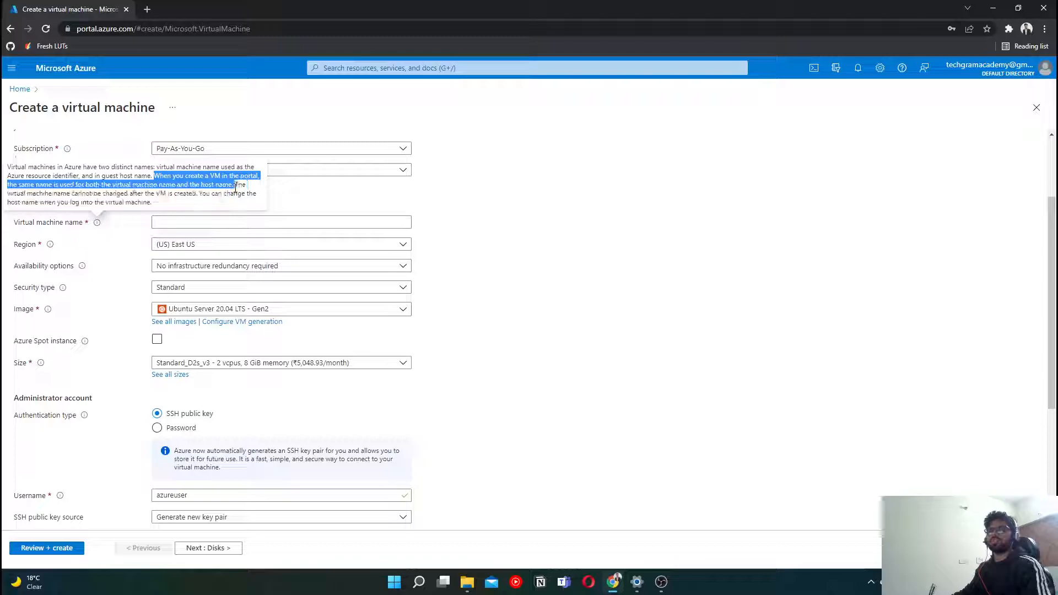
left_click_drag(23, 203, 156, 204)
- Try virtualmachine as the virtual machine name
left_click(217, 223)
type("vmdemo")
type("machin")
key("BackSpace")
key("BackSpace")
key("BackSpace")
key("BackSpace")
key("BackSpace")
key("BackSpace")
key("BackSpace")
key("BackSpace")
key("BackSpace")
key("BackSpace")
key("BackSpace")
key("BackSpace")
type("virtualmachine")
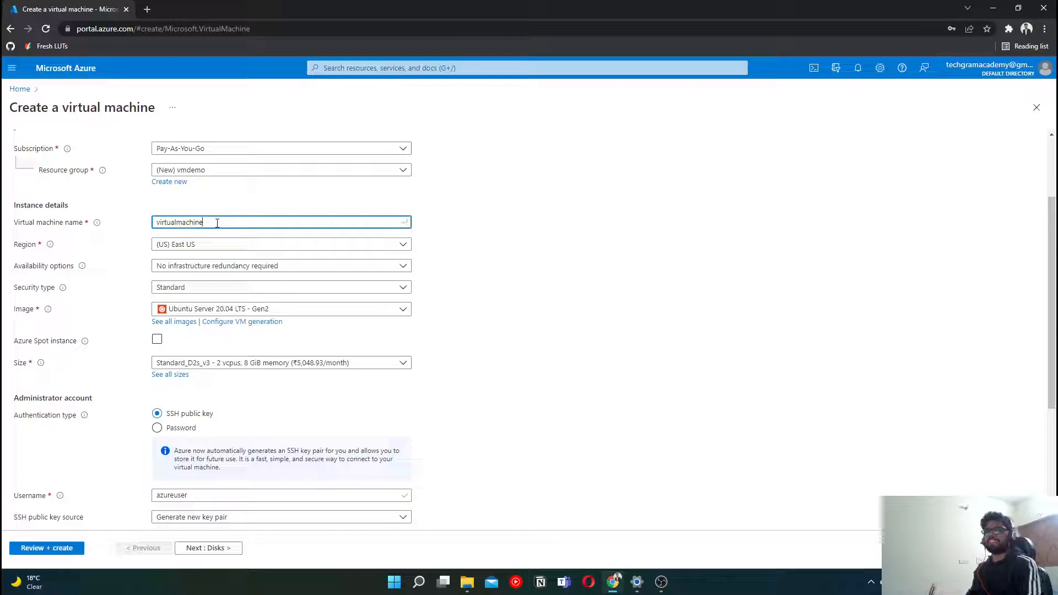
- Replace the virtual machine name with MyWindows
key("ctrl+a")
type("W")
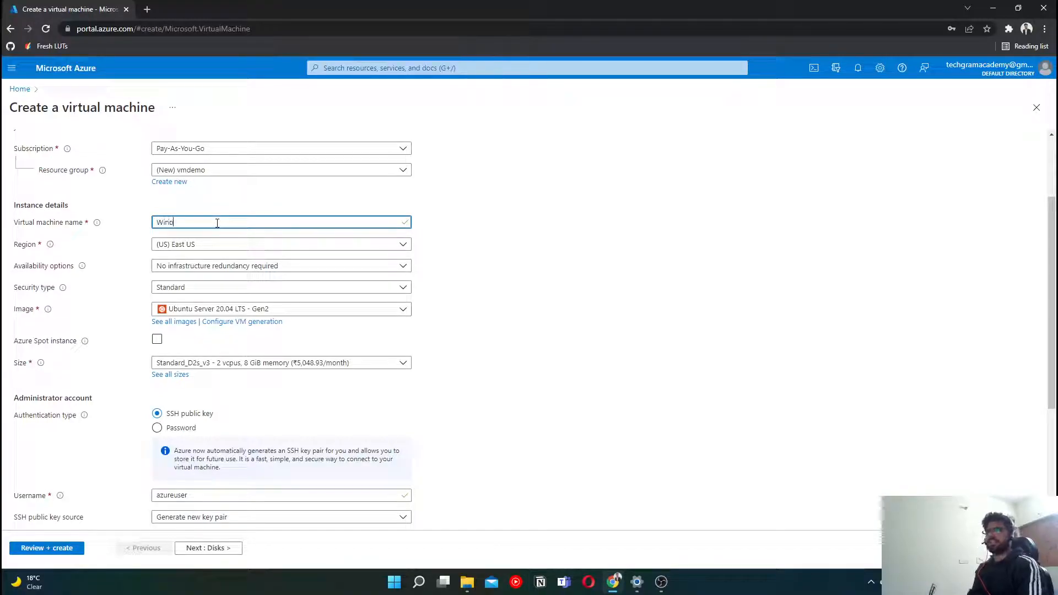
type("indows")
key("BackSpace")
type("MyWindows")
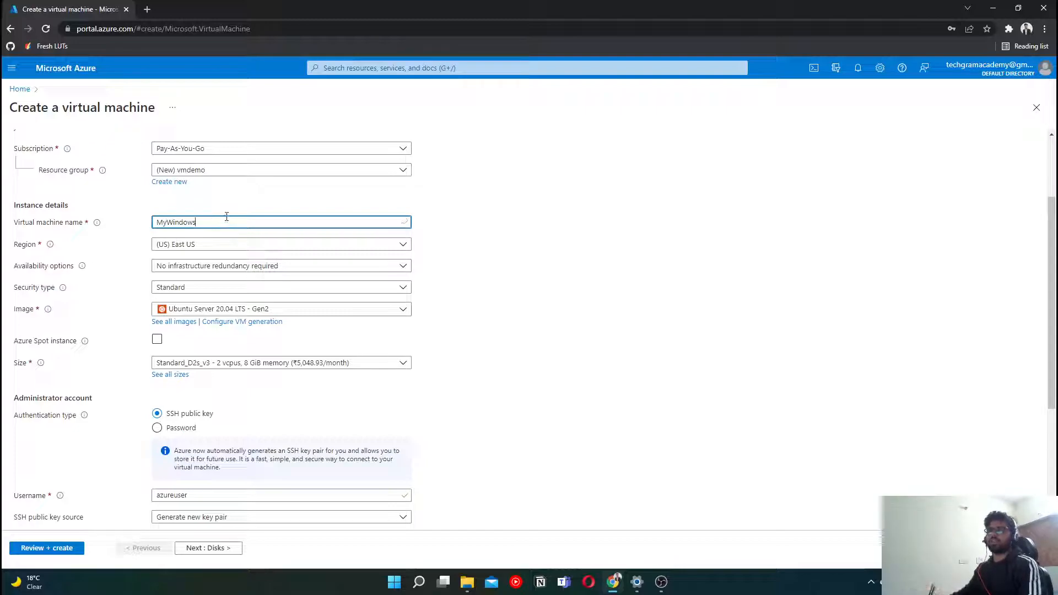
- Set the virtual machine's region to (Asia Pacific) South India
scroll(232, 242, "down", 1)
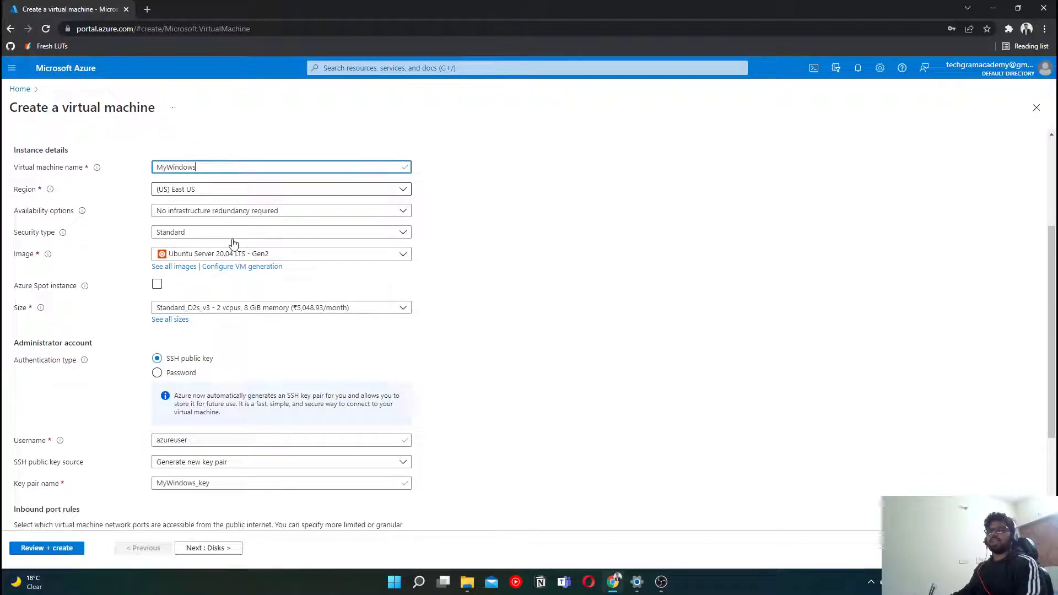
left_click(199, 190)
scroll(246, 366, "down", 5)
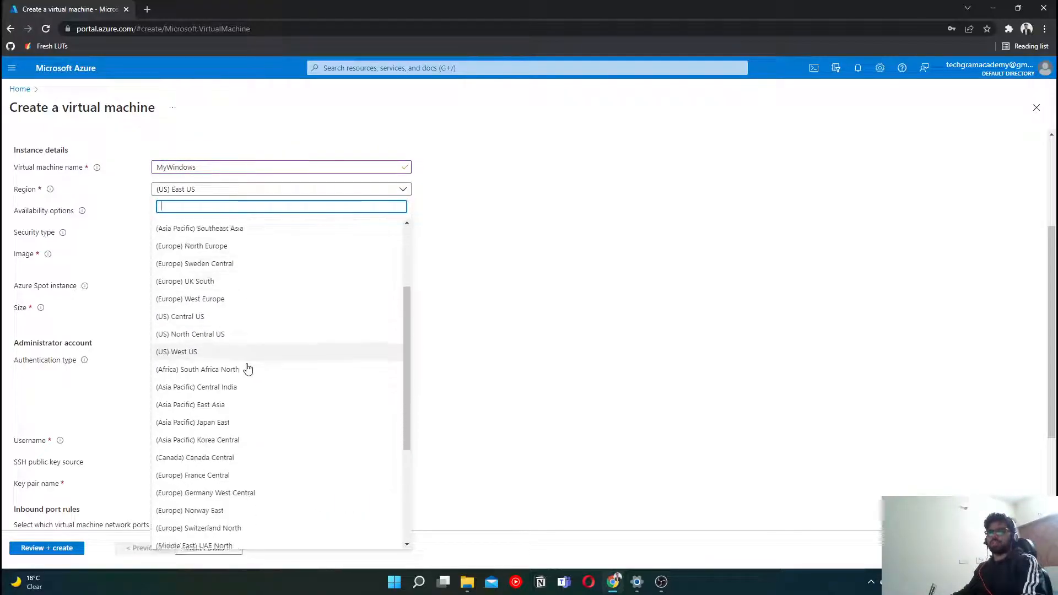
scroll(248, 368, "down", 2)
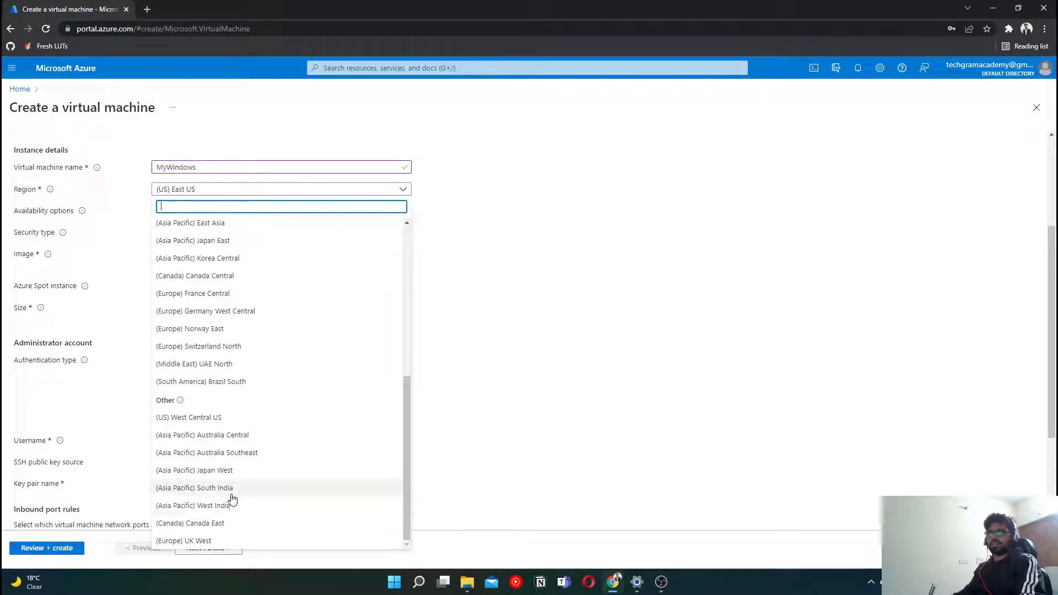
scroll(247, 325, "up", 3)
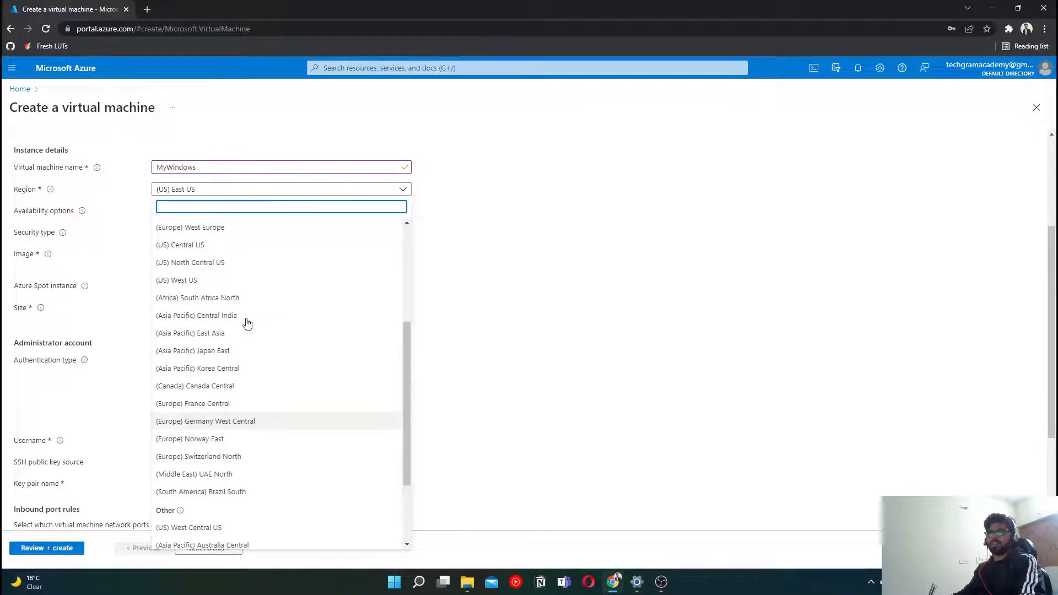
scroll(236, 270, "up", 3)
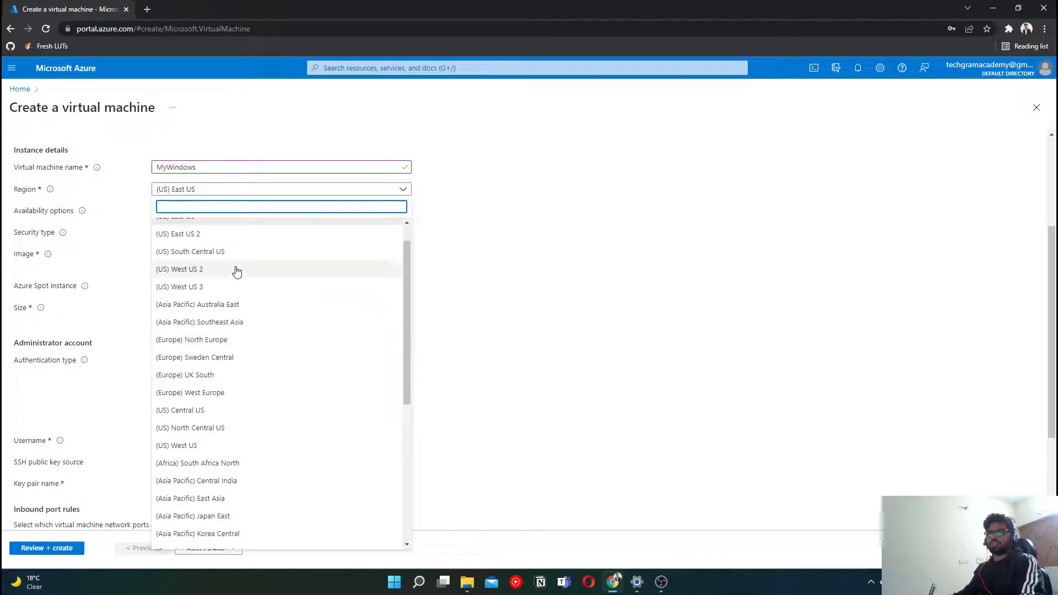
scroll(237, 271, "down", 5)
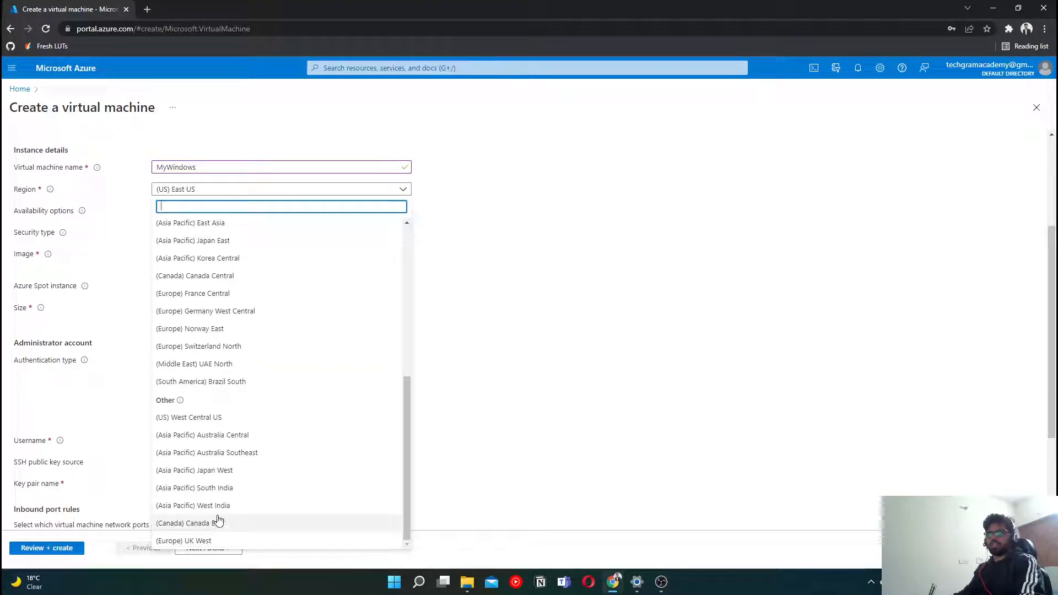
left_click(226, 490)
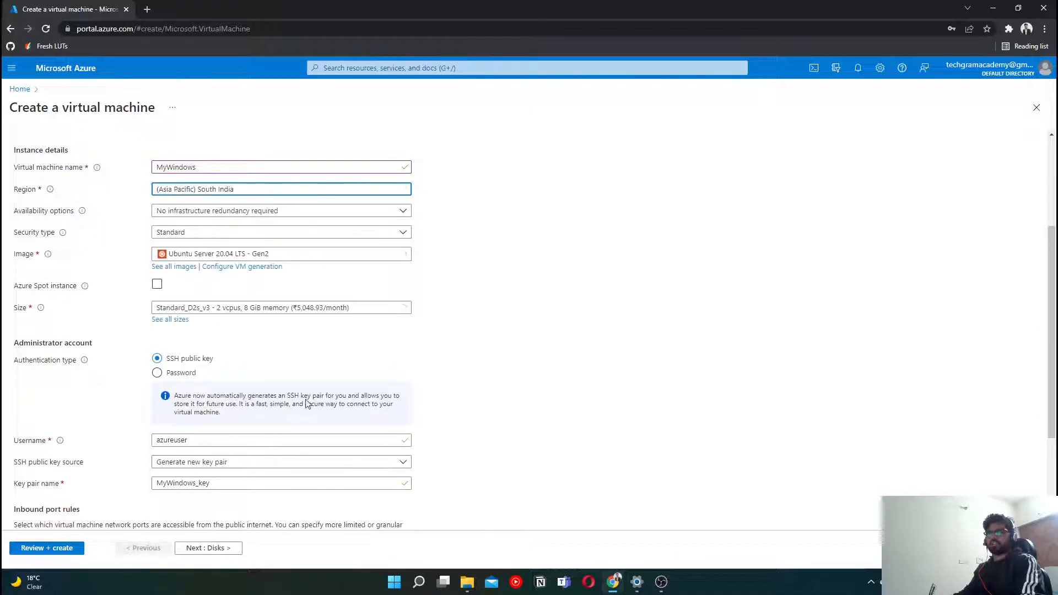
- Review the available security types for the virtual machine and keep Standard selected
scroll(502, 339, "down", 3)
scroll(501, 339, "up", 5)
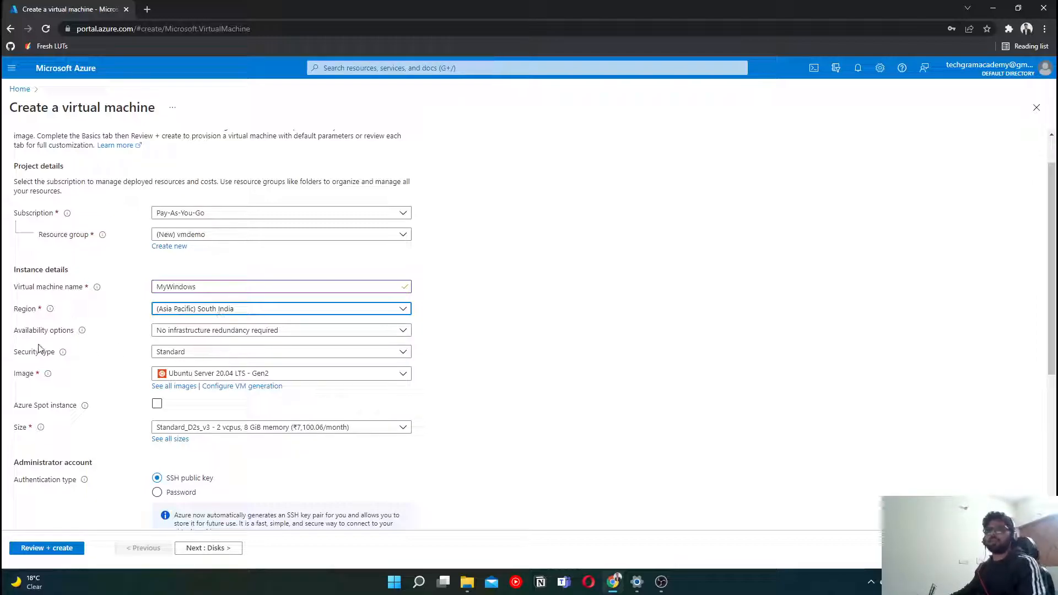
scroll(121, 346, "down", 2)
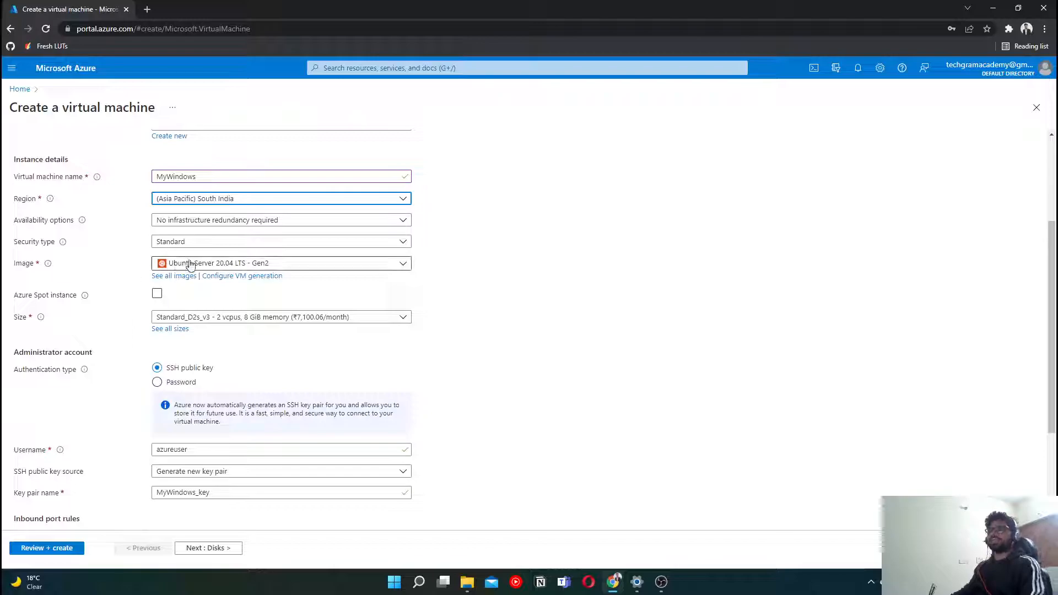
left_click(210, 245)
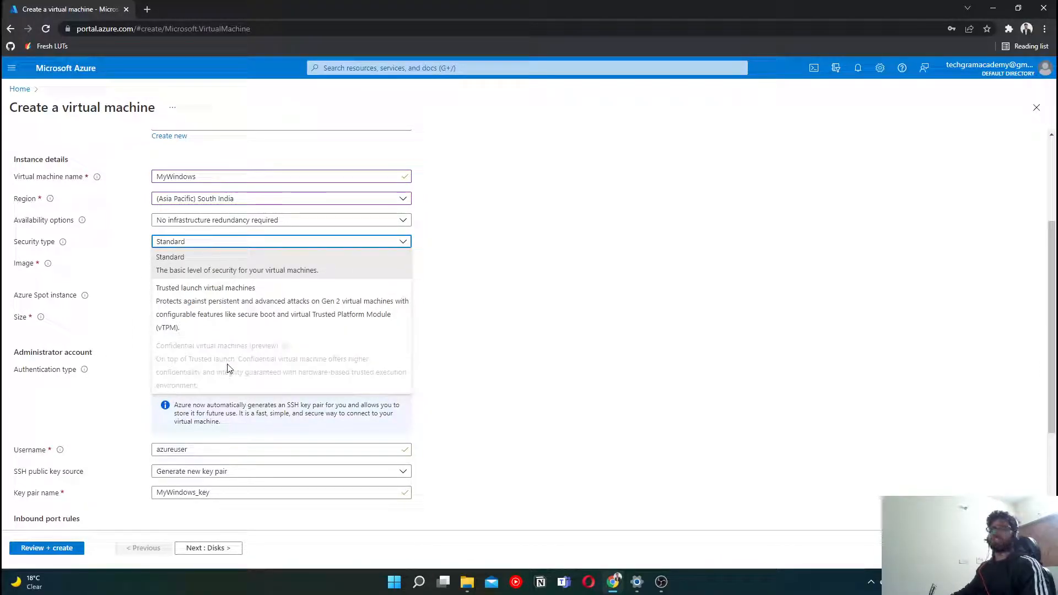
left_click(206, 268)
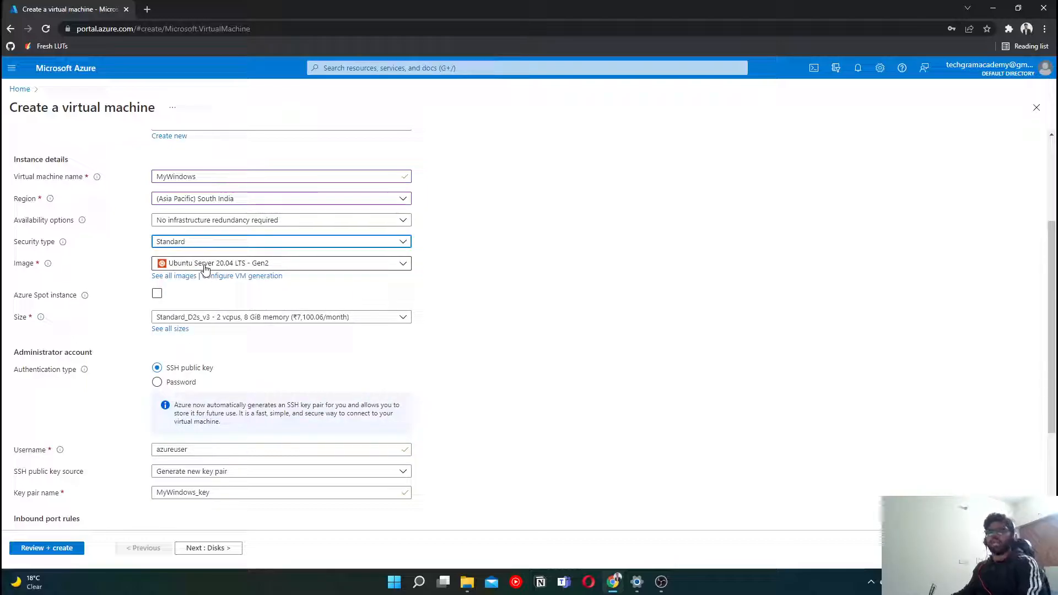
left_click(208, 242)
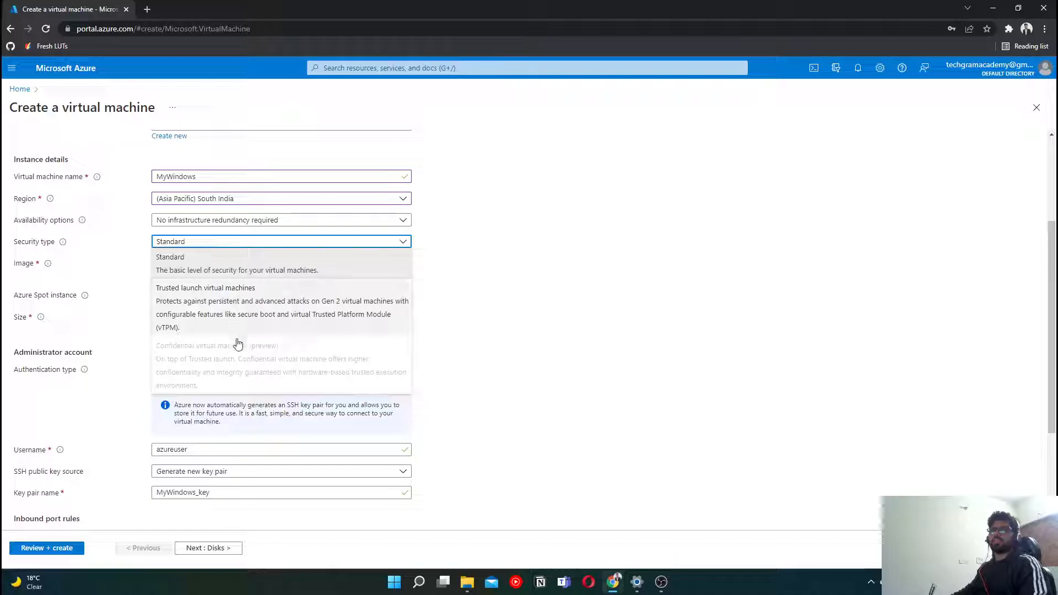
left_click(523, 295)
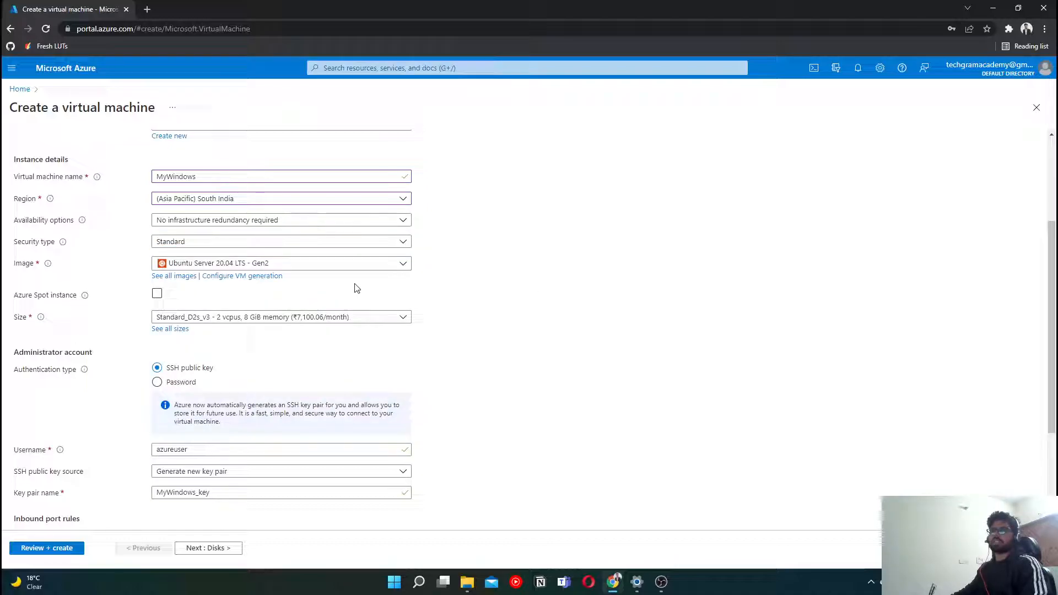
- Set the virtual machine's image to Windows Server 2016 Datacenter - Gen2
left_click(189, 263)
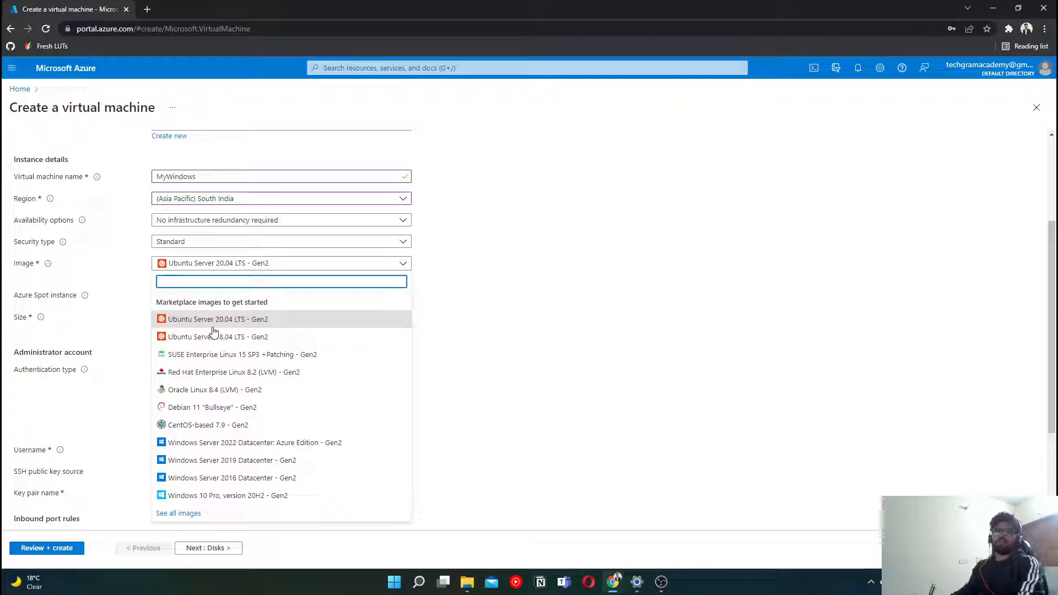
left_click(236, 483)
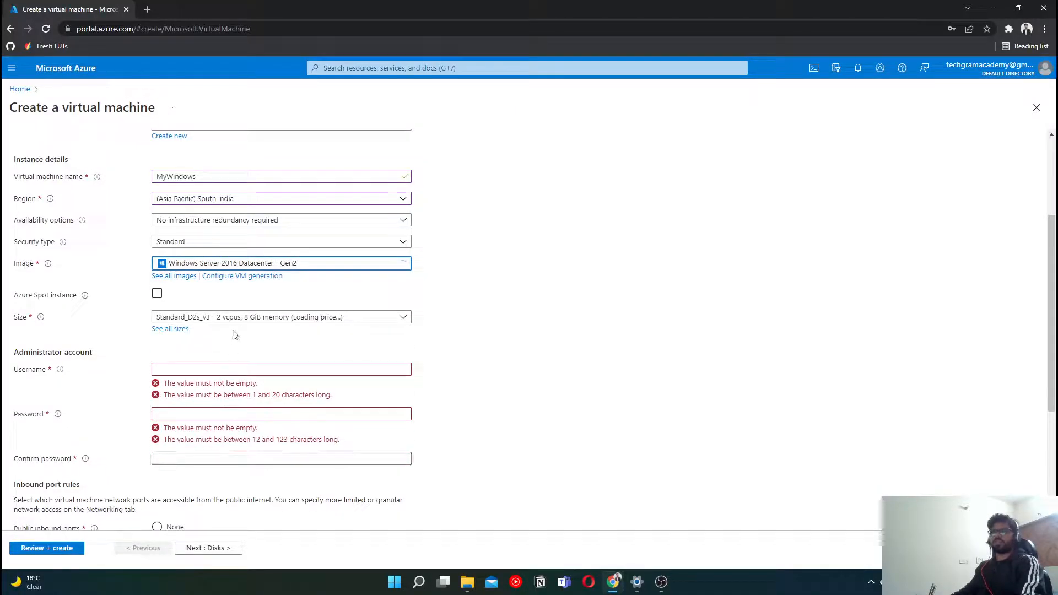
scroll(252, 289, "down", 1)
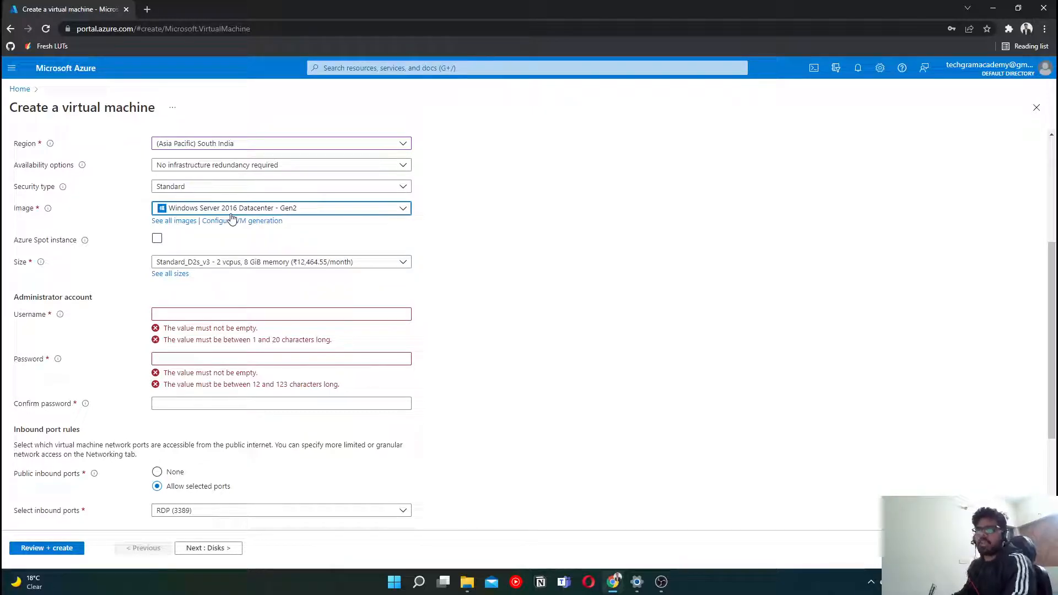
scroll(231, 218, "up", 2)
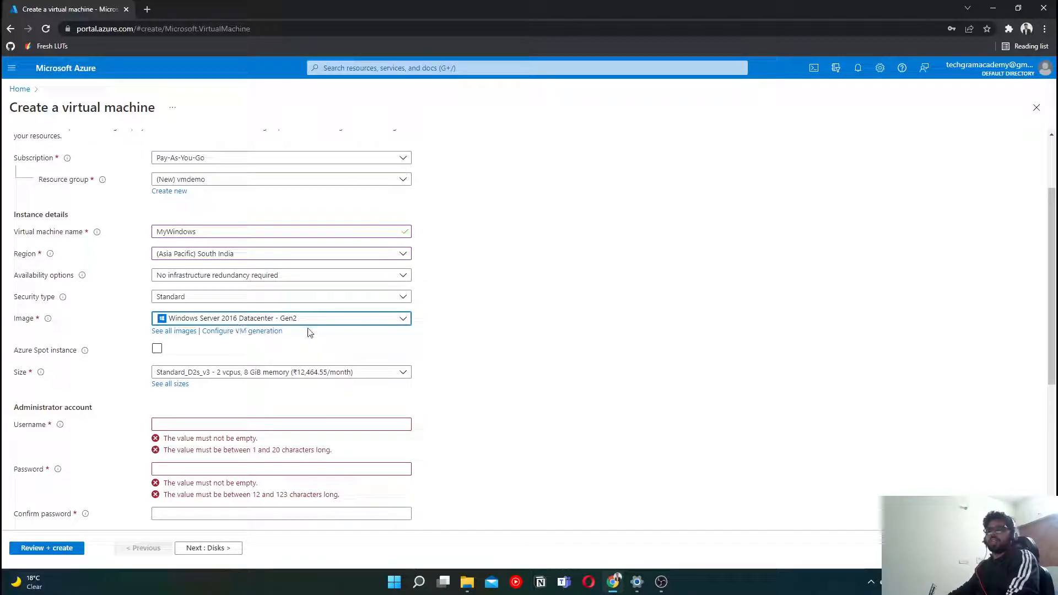
scroll(307, 331, "down", 1)
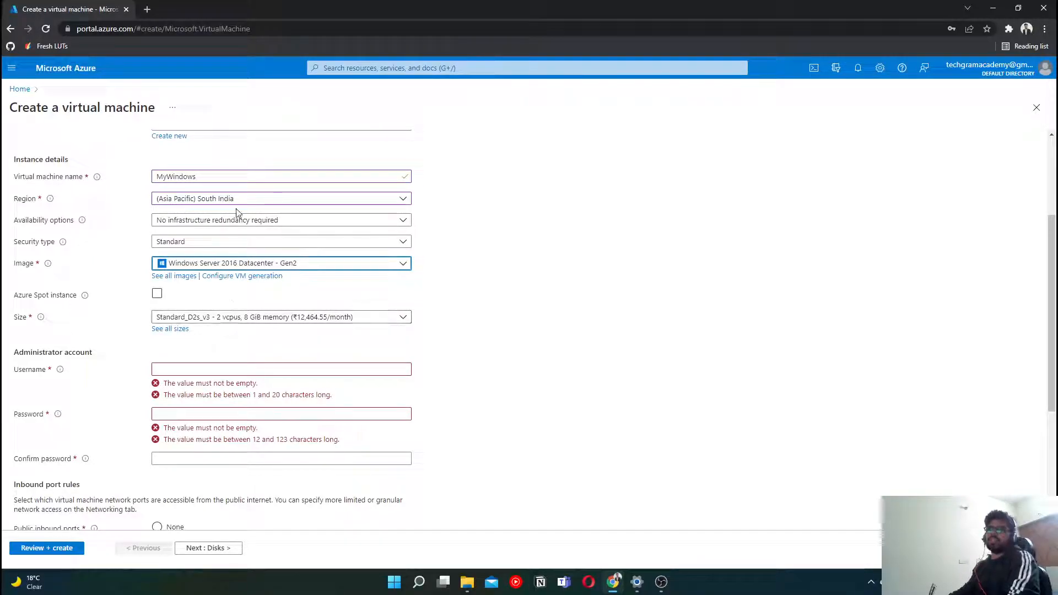
- Switch the image to Ubuntu Server 20.04 LTS - Gen2 to compare size pricing, and restore Windows Server 2016 Datacenter - Gen2
left_click(246, 317)
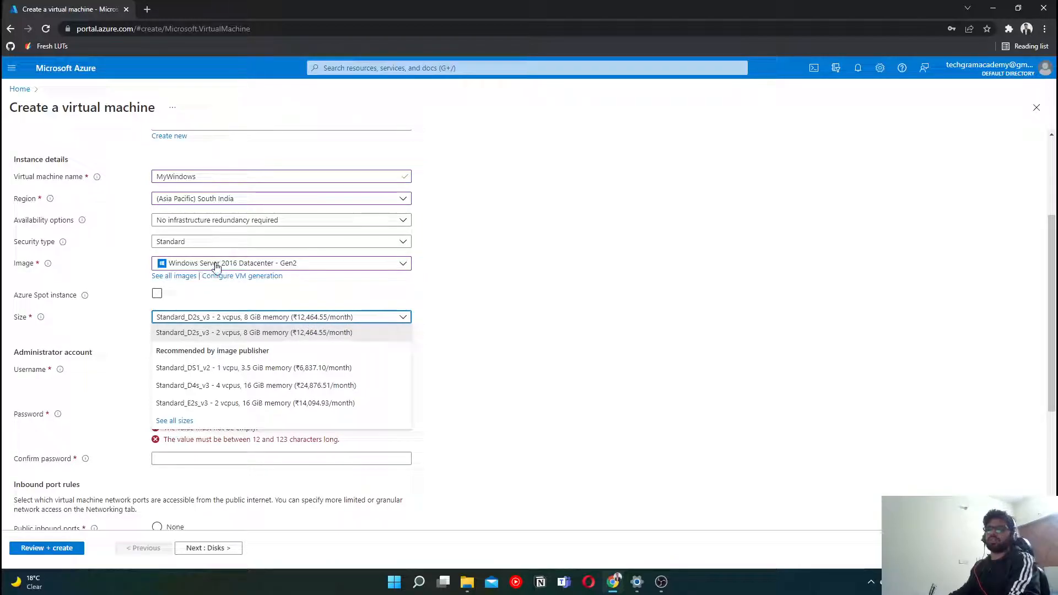
left_click(214, 264)
left_click(209, 323)
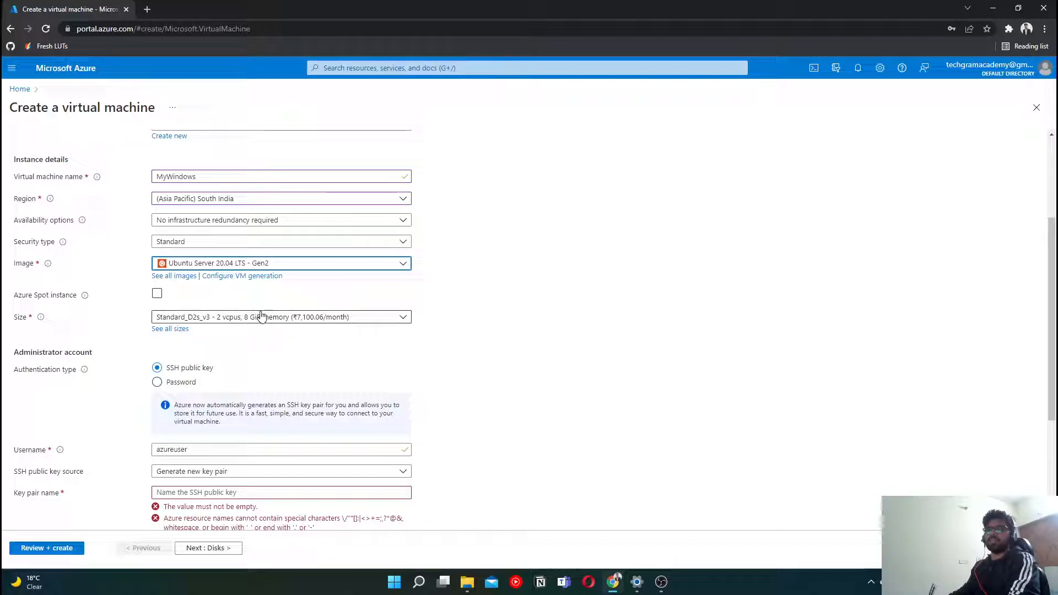
left_click(273, 263)
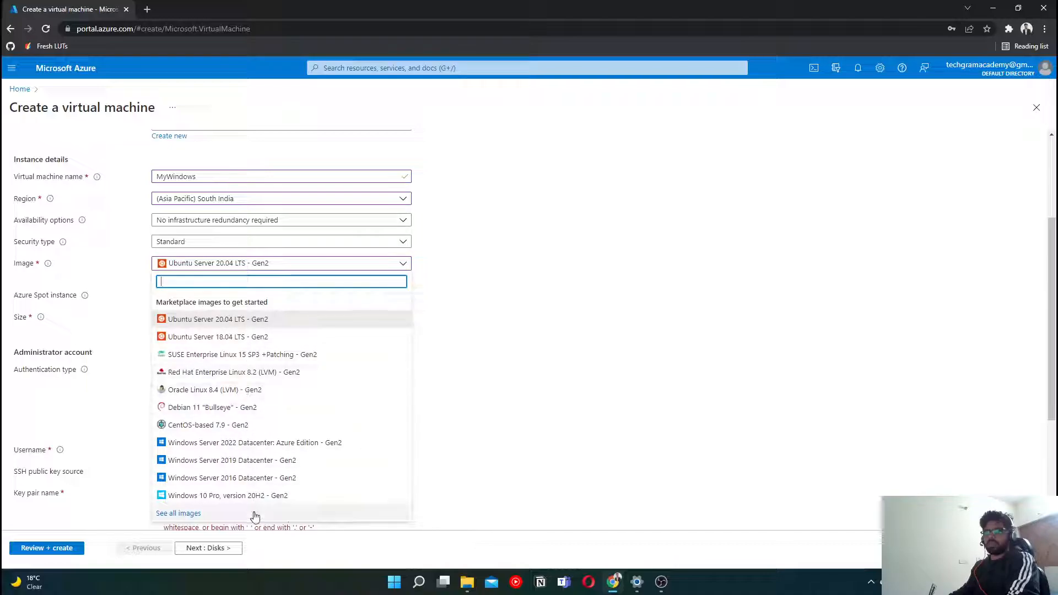
left_click(262, 477)
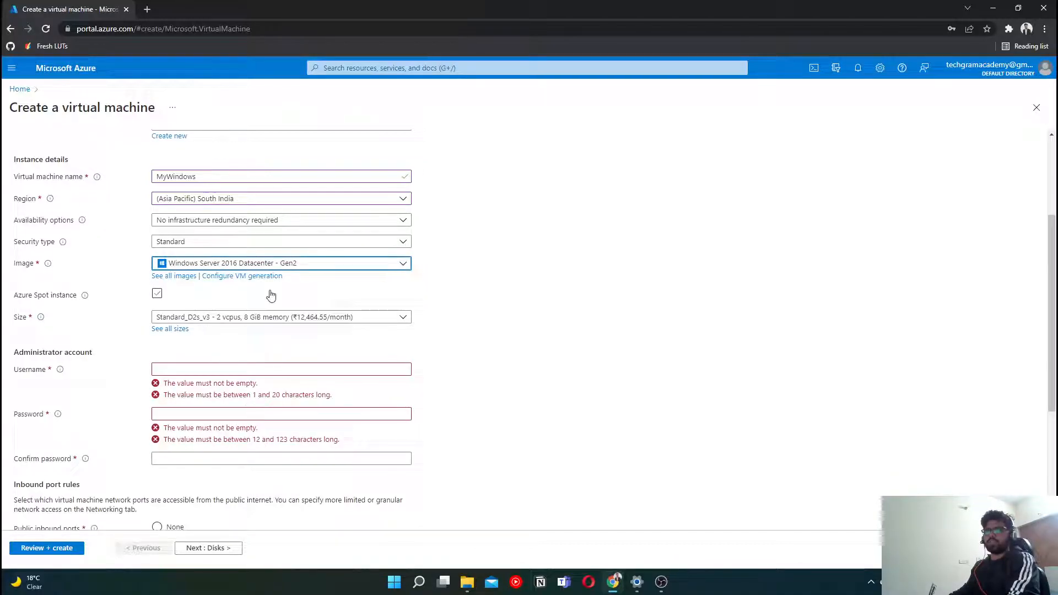
- Examine the Azure Spot instance option and the monthly price of the selected size
scroll(271, 296, "down", 1)
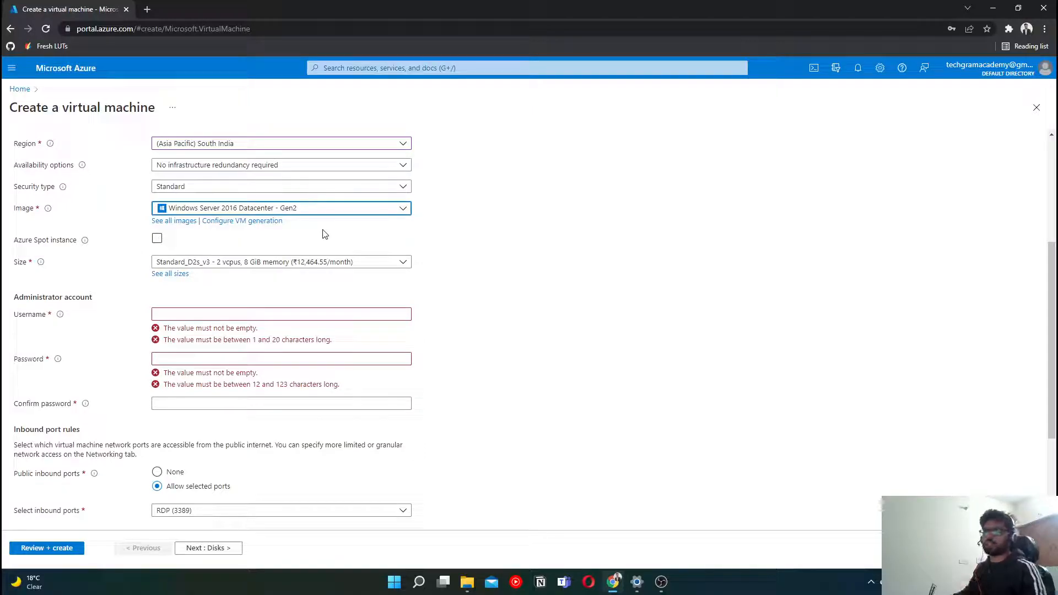
left_click(157, 239)
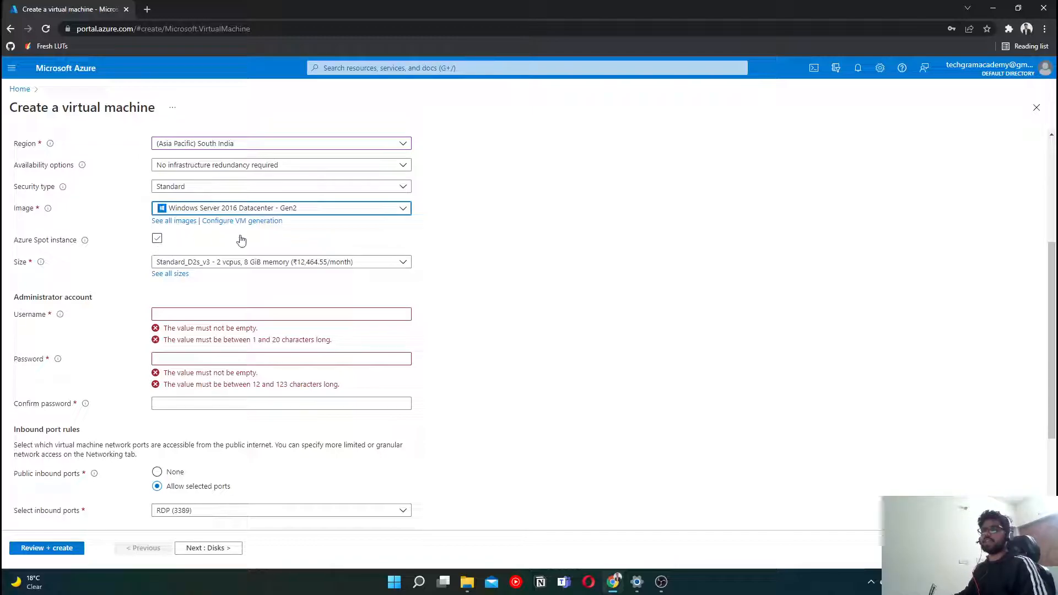
scroll(239, 241, "down", 2)
scroll(255, 199, "up", 1)
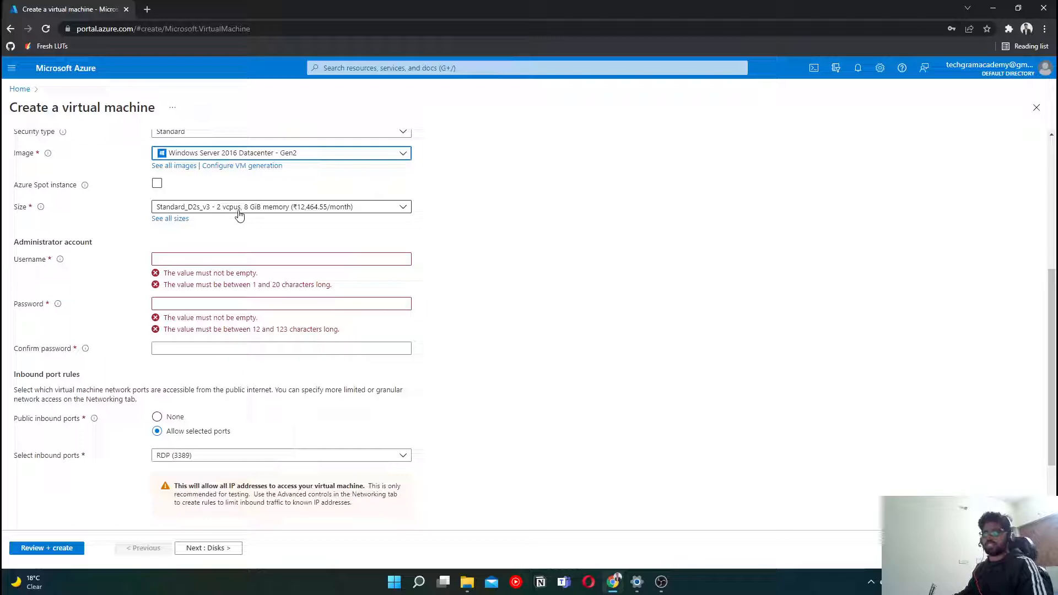
scroll(305, 213, "up", 1)
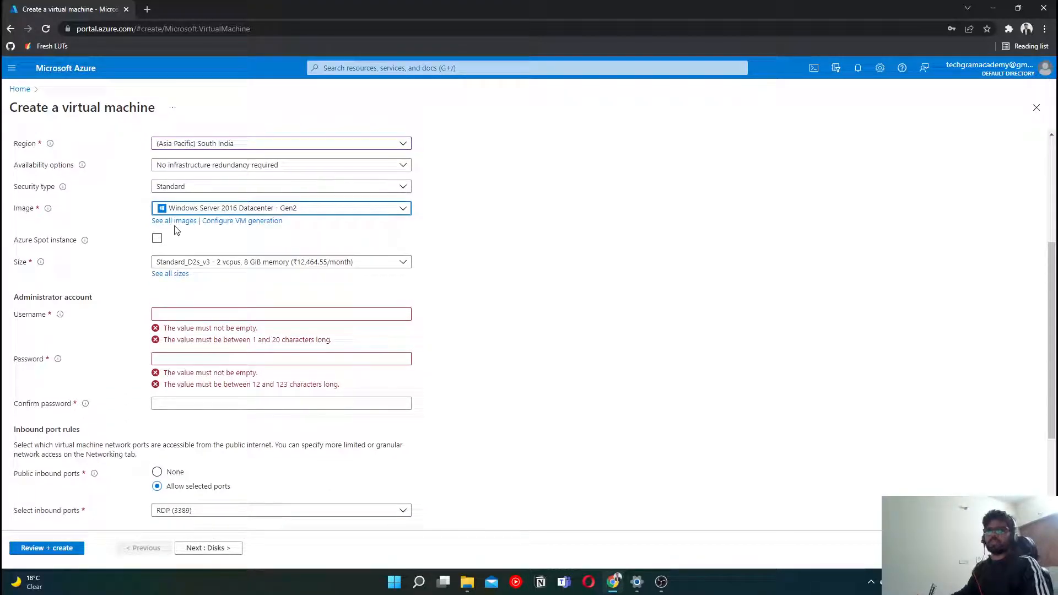
scroll(176, 230, "up", 1)
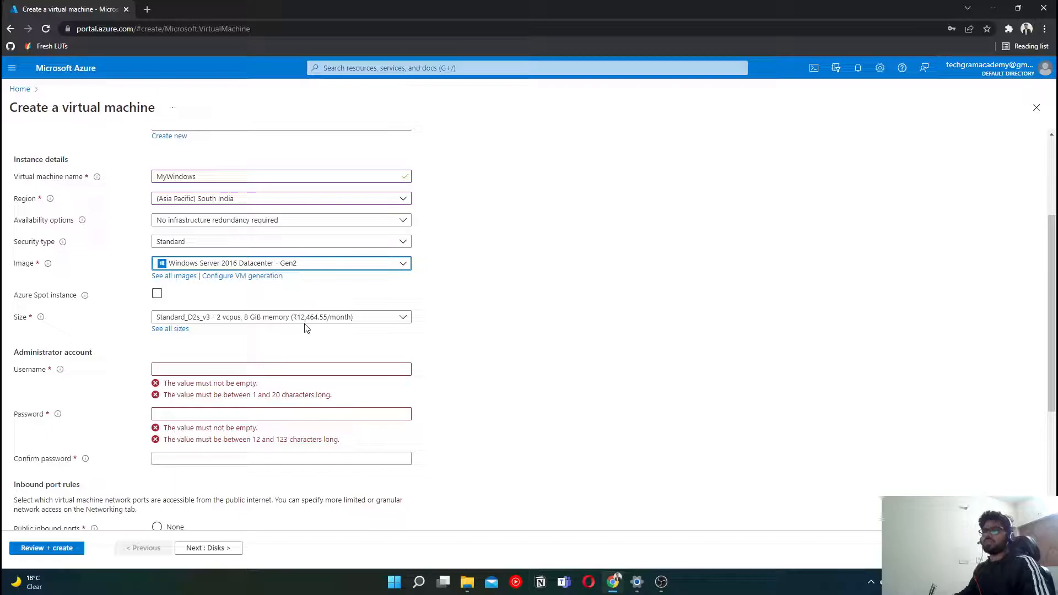
- Set the region to (US) East US and check the monthly price of the selected size
left_click(271, 199)
scroll(223, 281, "up", 10)
left_click(226, 256)
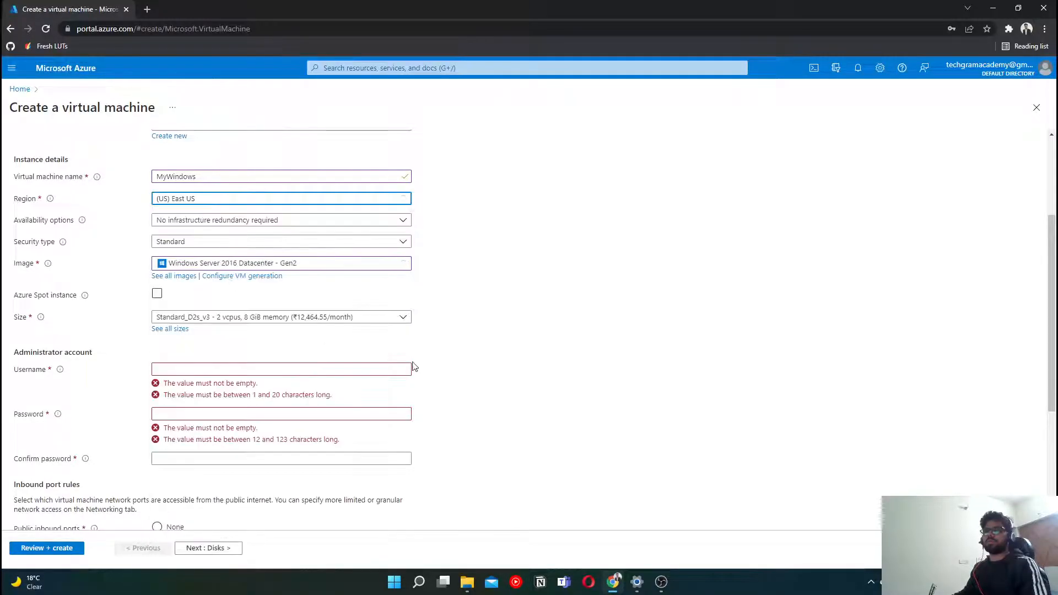
scroll(350, 299, "down", 1)
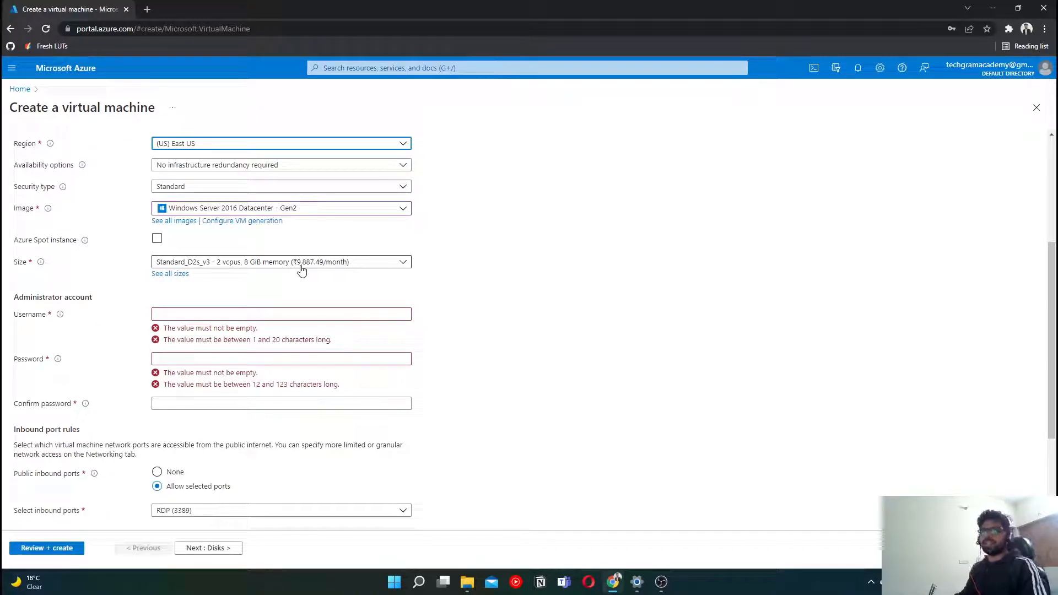
scroll(302, 270, "up", 3)
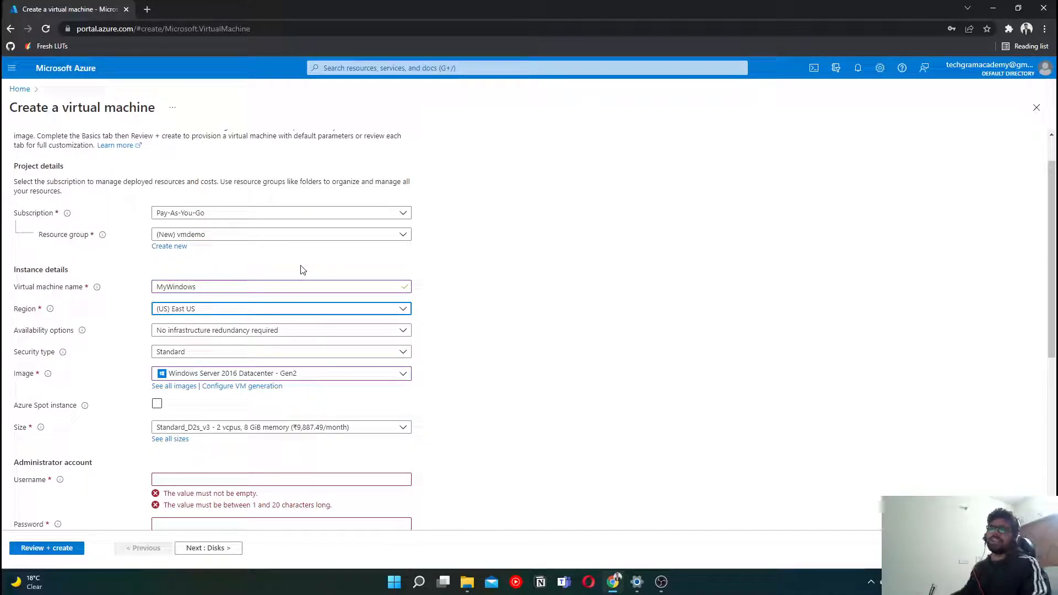
- Open the full list of VM sizes and examine the D-Series v5 sizes
scroll(303, 269, "down", 1)
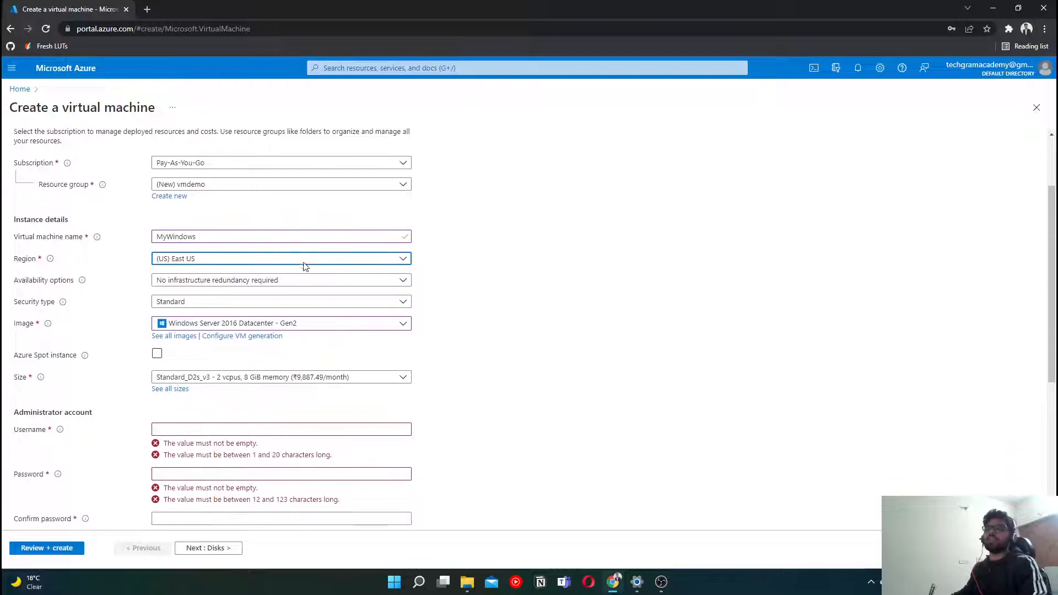
left_click(252, 374)
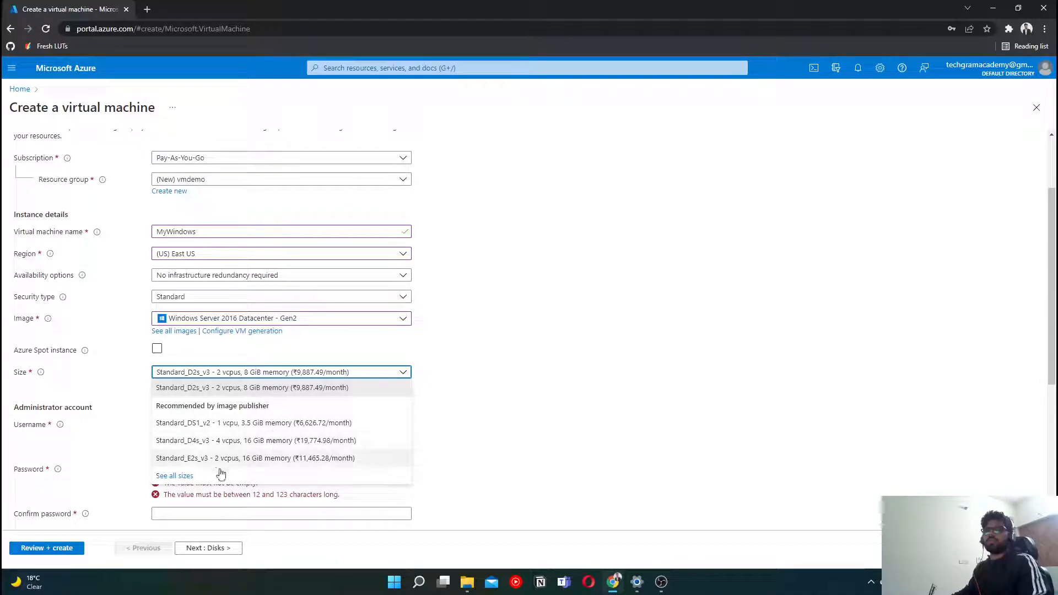
left_click(188, 475)
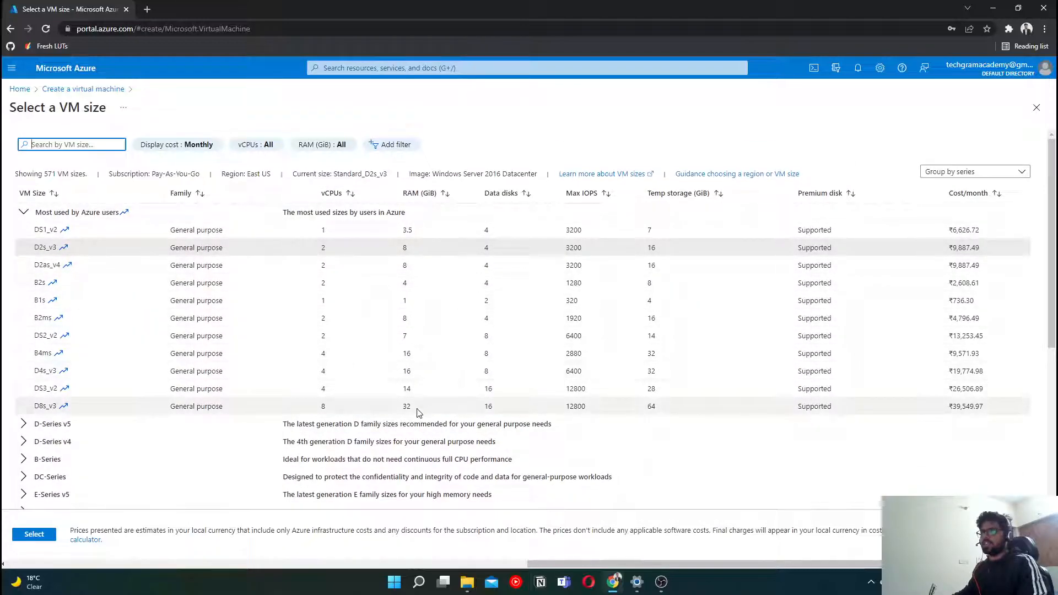
left_click(23, 424)
scroll(402, 423, "down", 1)
scroll(402, 422, "down", 10)
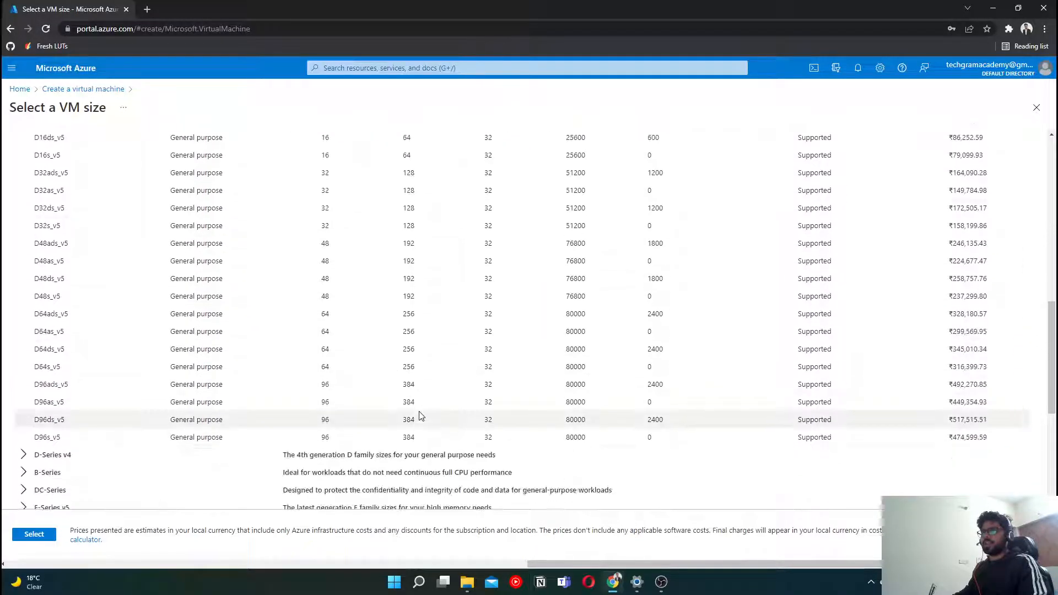
scroll(420, 415, "down", 1)
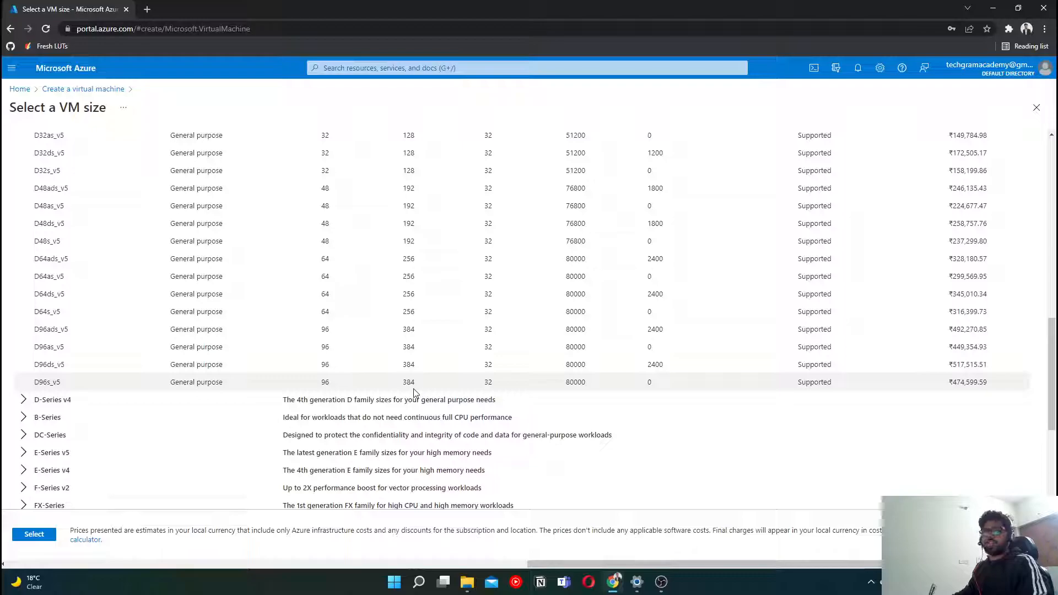
scroll(110, 430, "down", 3)
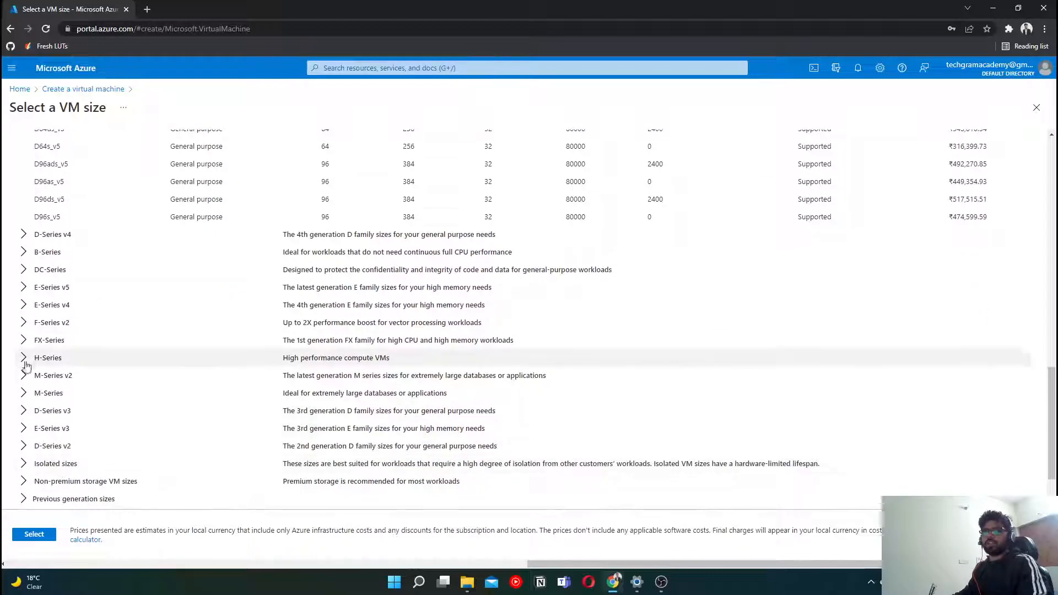
- Expand the FX-Series and M-Series v2 groups and examine their specifications and monthly costs
left_click(24, 339)
scroll(420, 413, "down", 1)
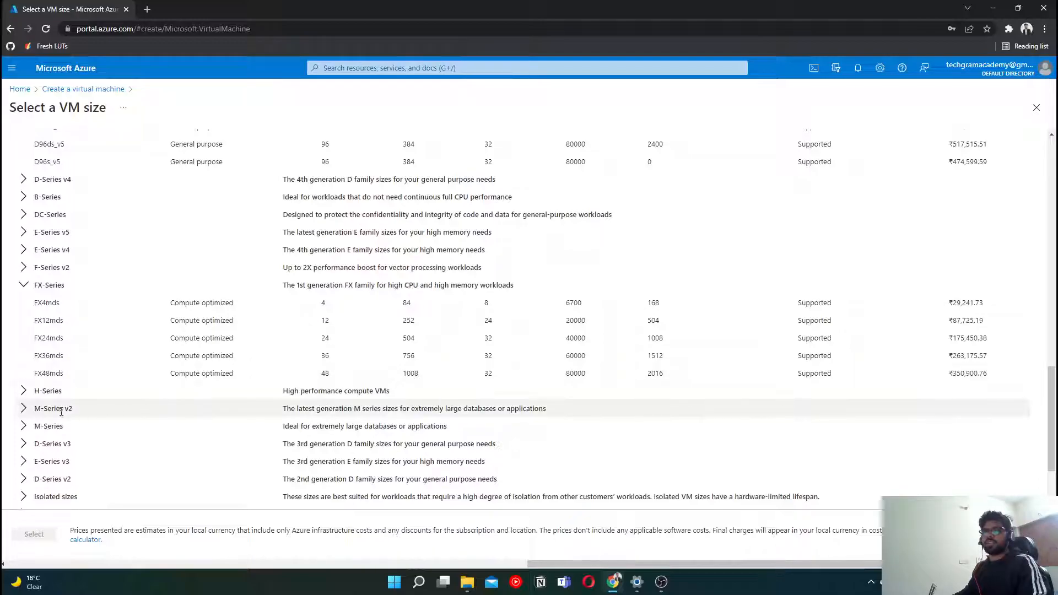
scroll(57, 412, "down", 1)
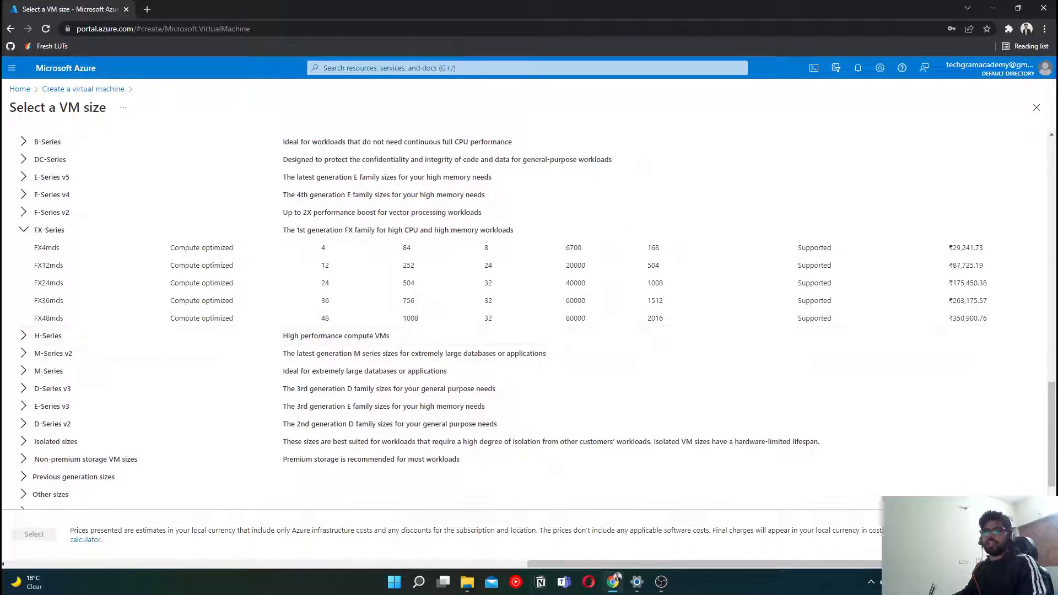
left_click(23, 359)
scroll(413, 454, "down", 3)
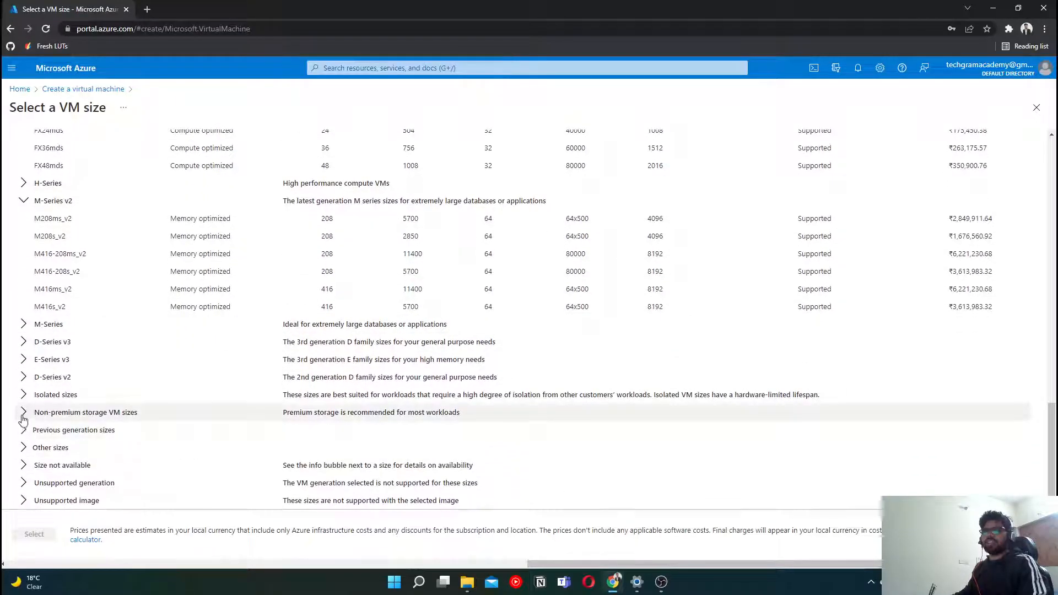
left_click(953, 291)
scroll(964, 287, "up", 20)
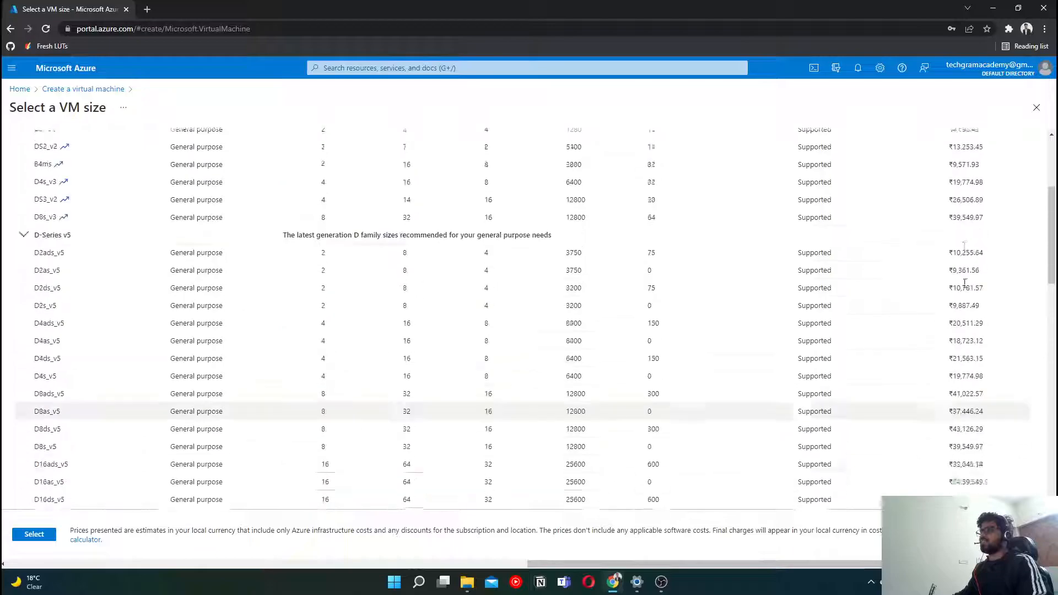
- Examine the vCPUs, RAM and monthly cost of the D96s_v5 size
scroll(965, 287, "down", 5)
scroll(965, 287, "down", 9)
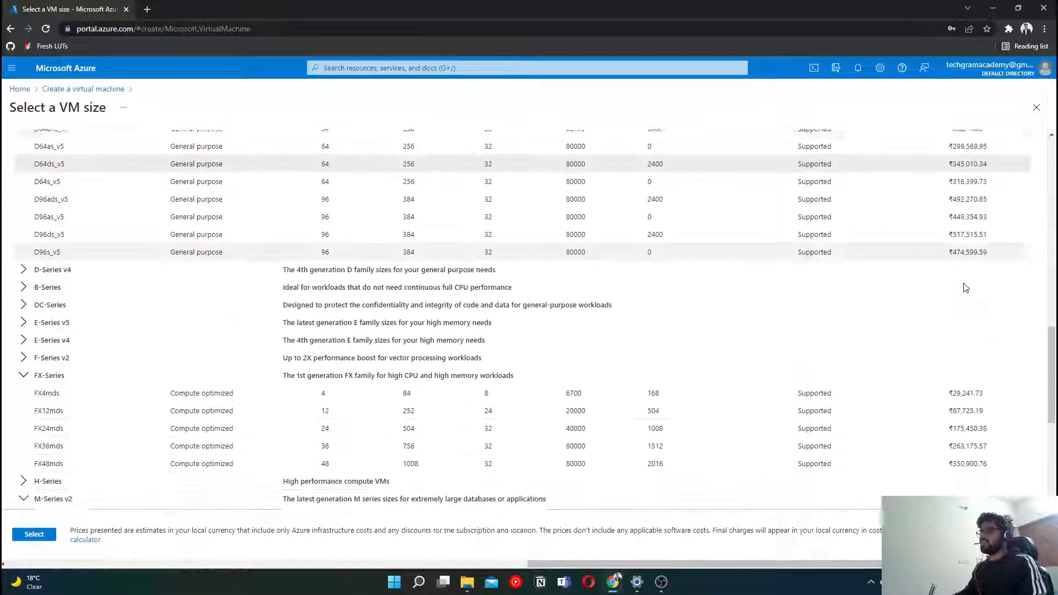
scroll(964, 281, "up", 5)
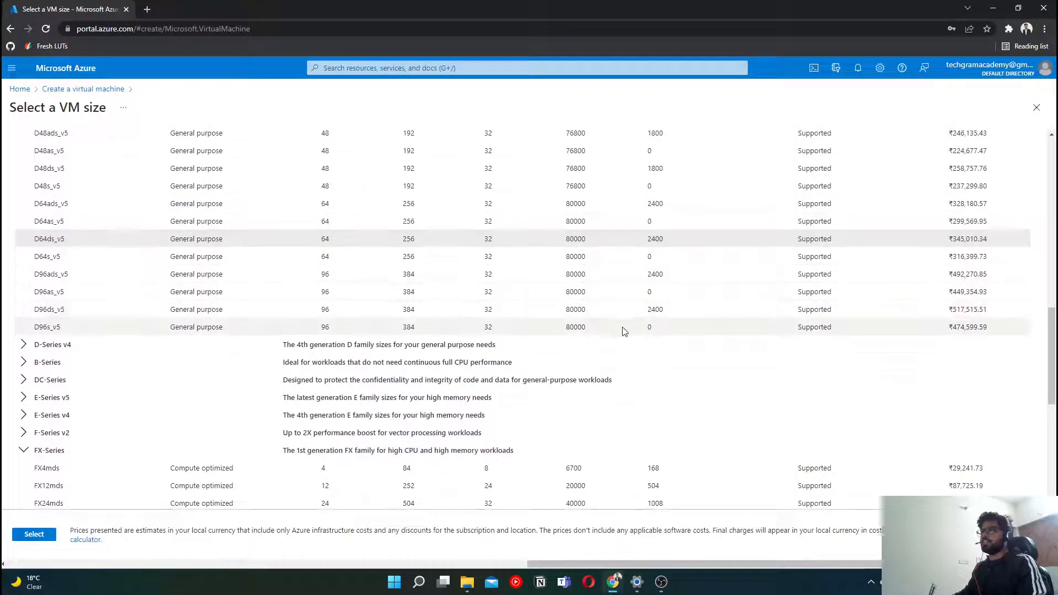
left_click_drag(421, 333, 407, 329)
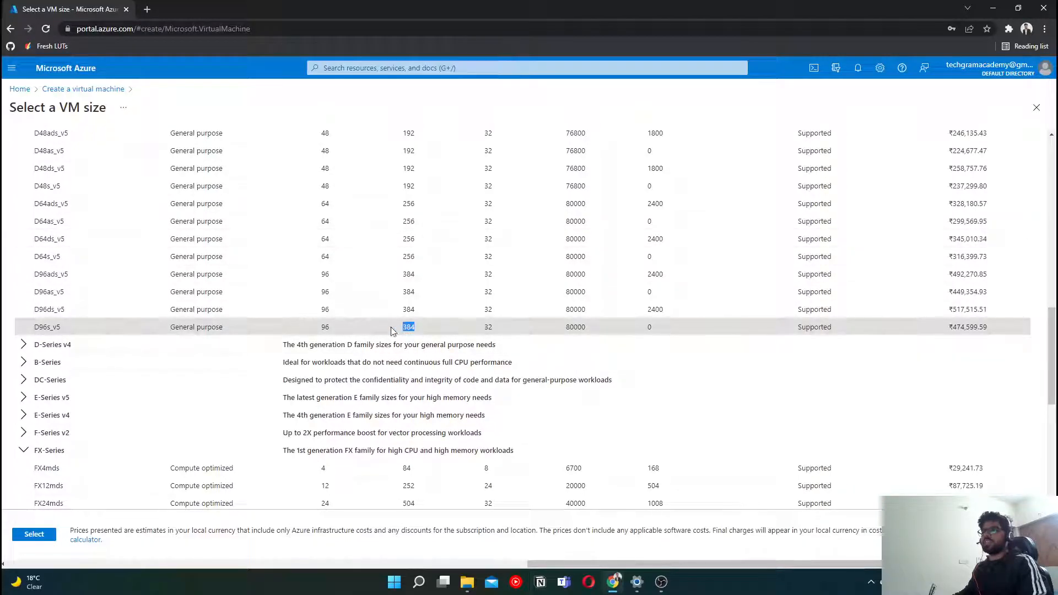
left_click(331, 331)
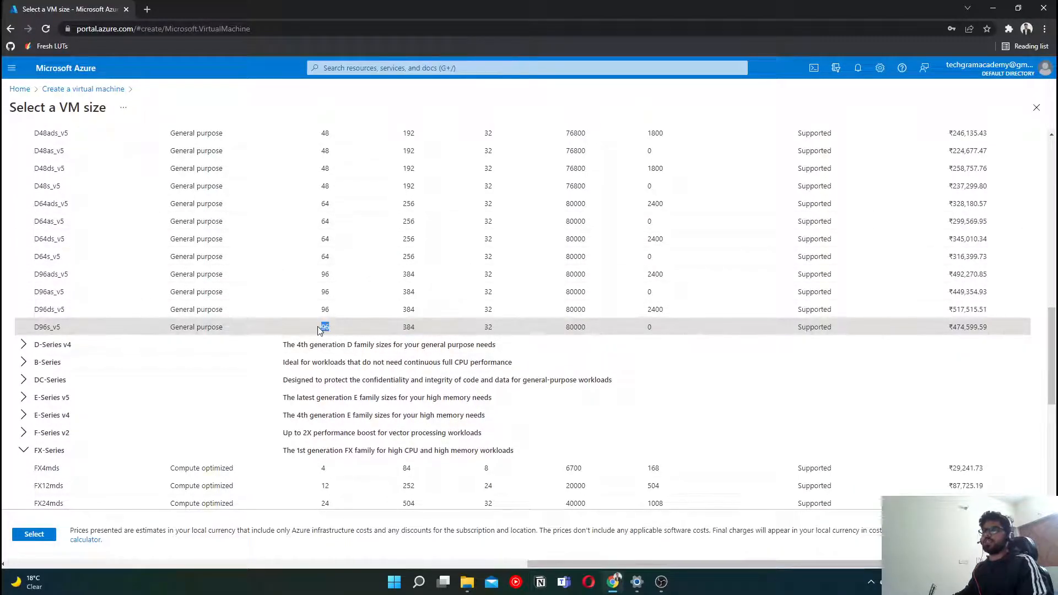
left_click(953, 329)
left_click_drag(973, 329, 984, 331)
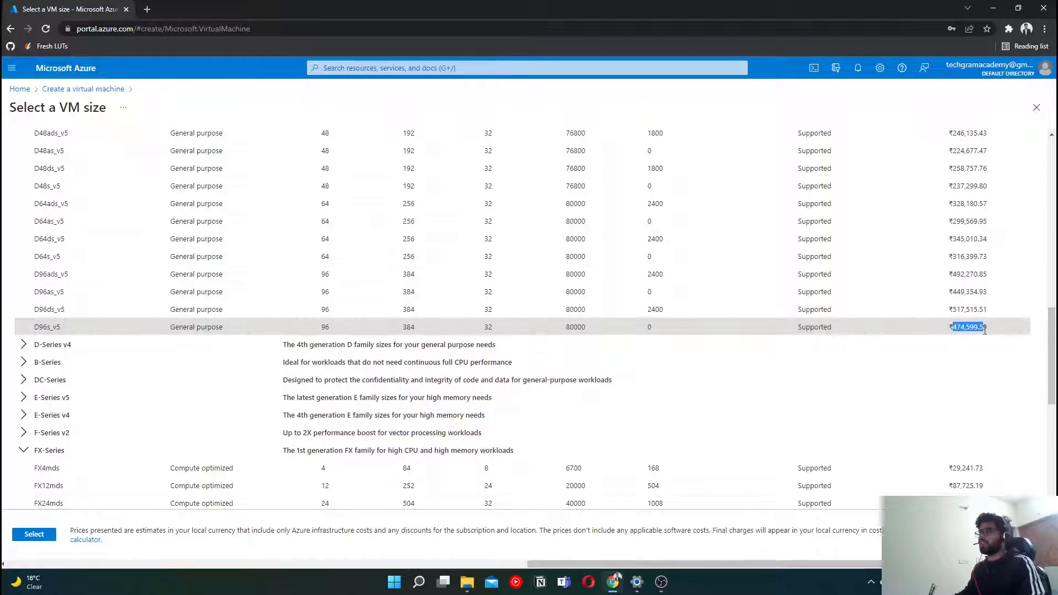
- Choose the D2s_v3 size from the most used sizes and apply it to the virtual machine
scroll(521, 378, "up", 10)
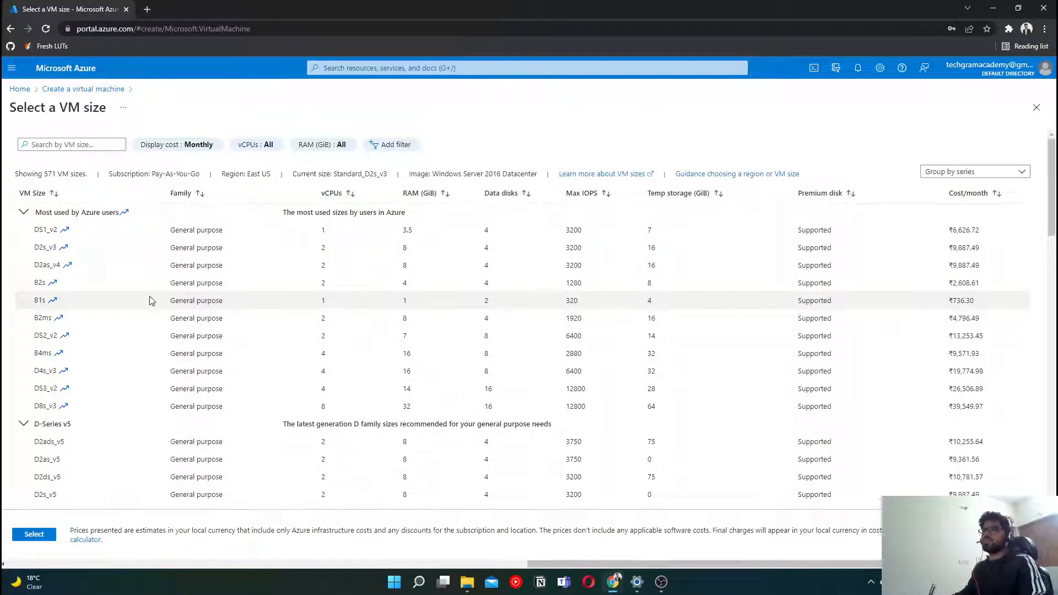
left_click(70, 252)
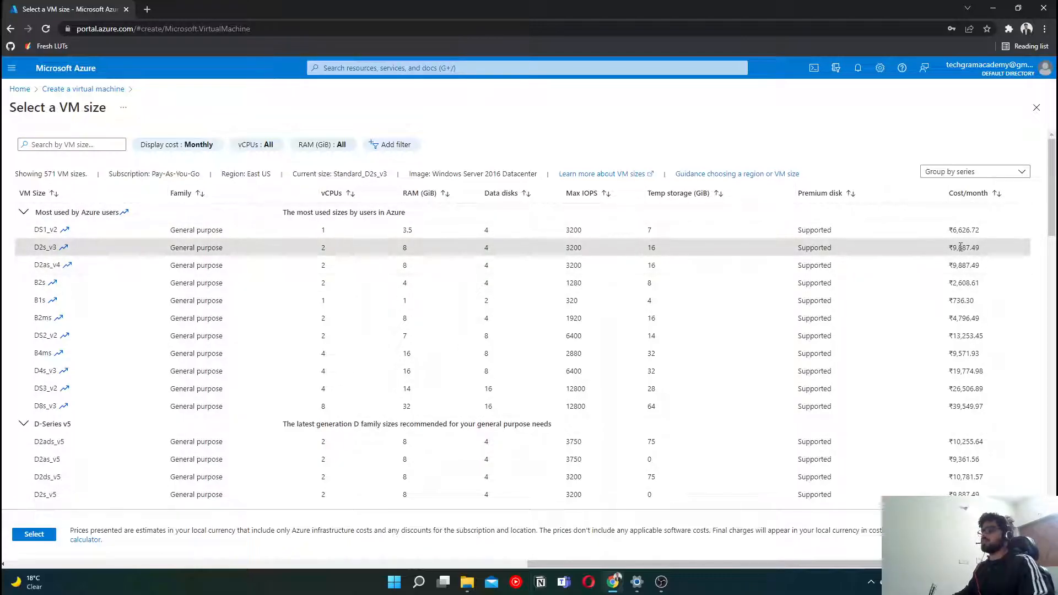
left_click(35, 534)
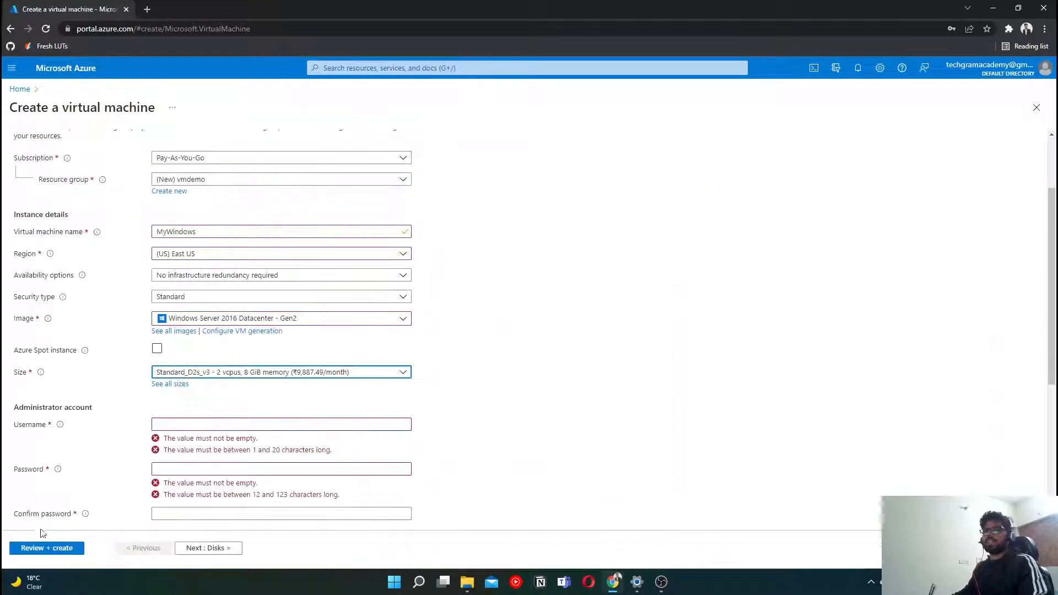
- Enter the username for the virtual machine's administrator account
scroll(494, 378, "down", 2)
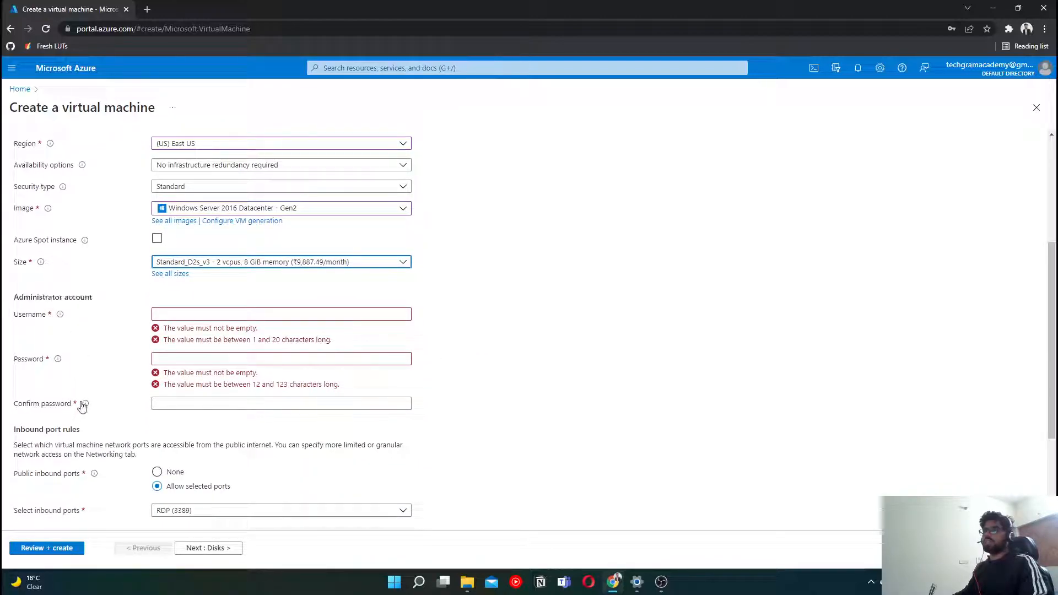
mouse_move(61, 313)
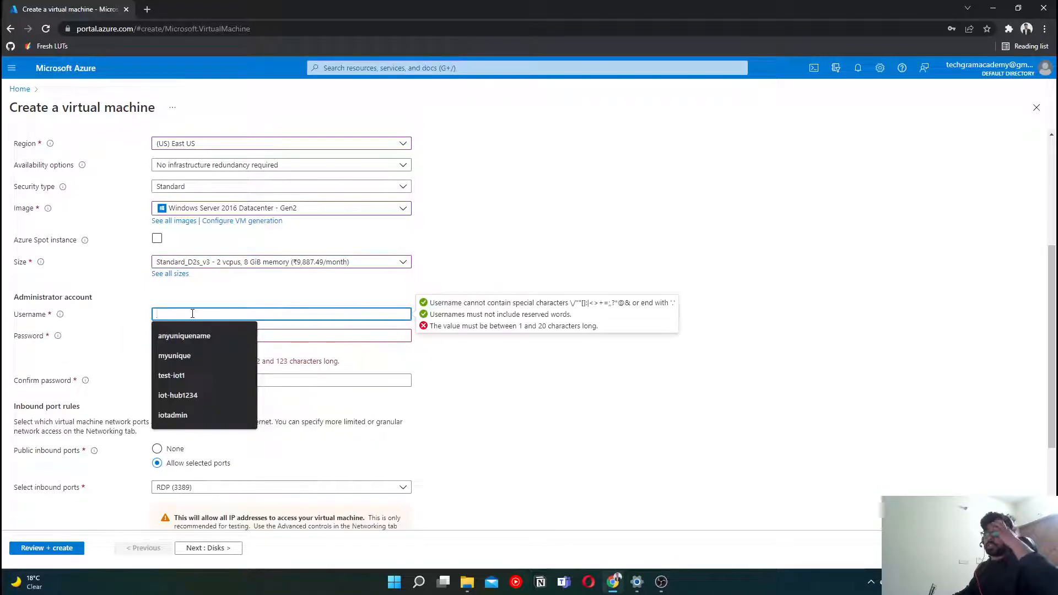
type("indra")
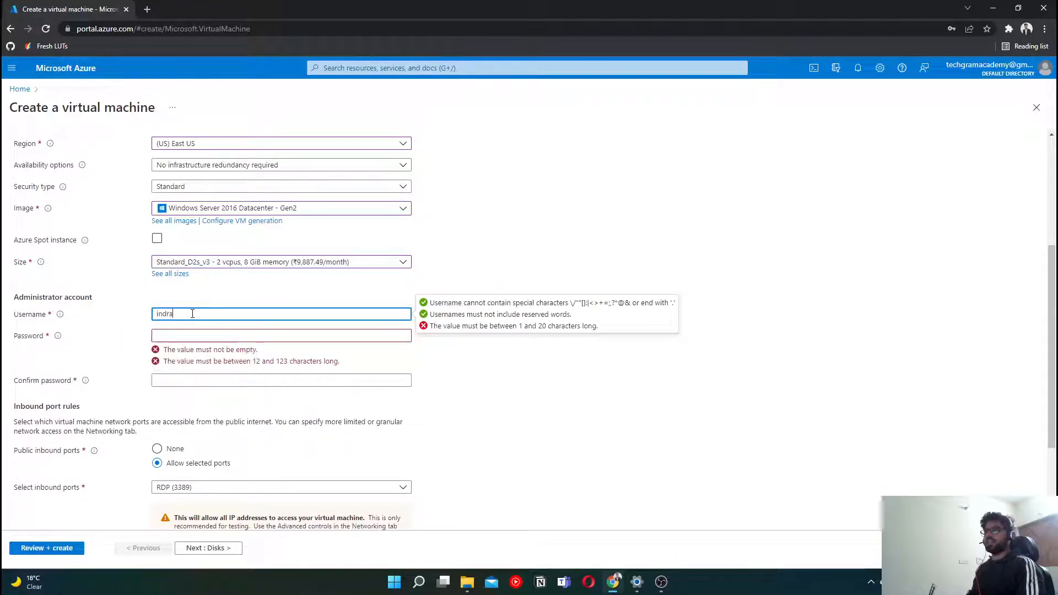
type("jeet")
key("Tab")
- Try a password for the administrator account and repeat it in the confirmation field
type("•••")
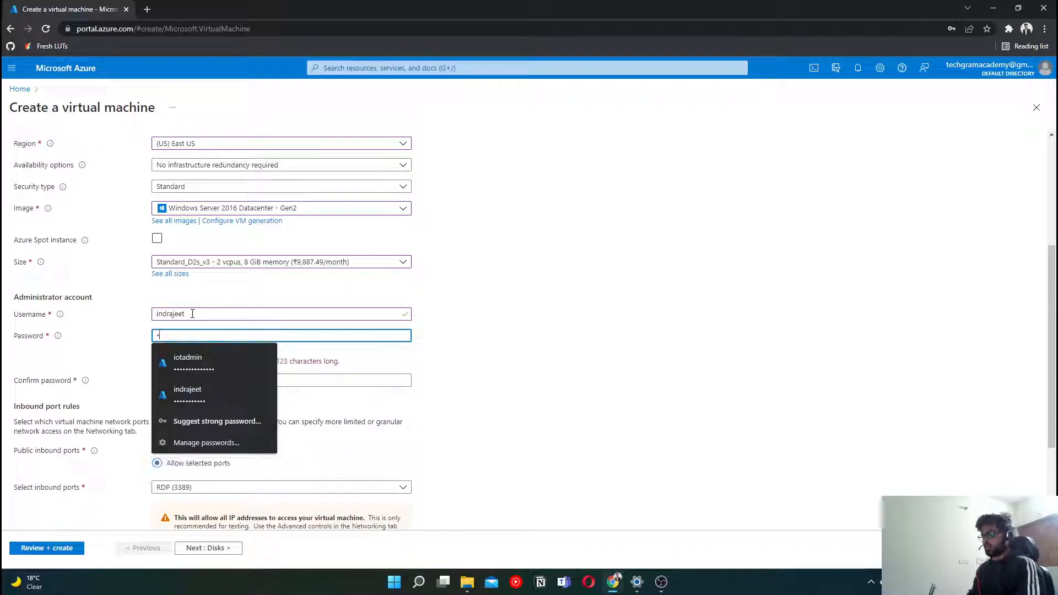
type("••••••••")
key("Tab")
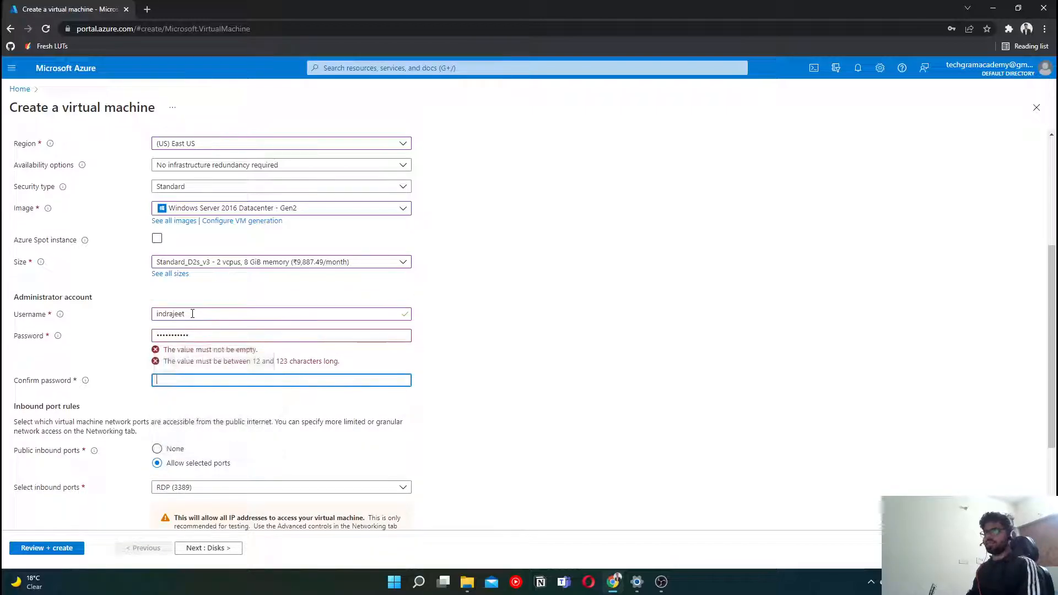
type("•••••••••••")
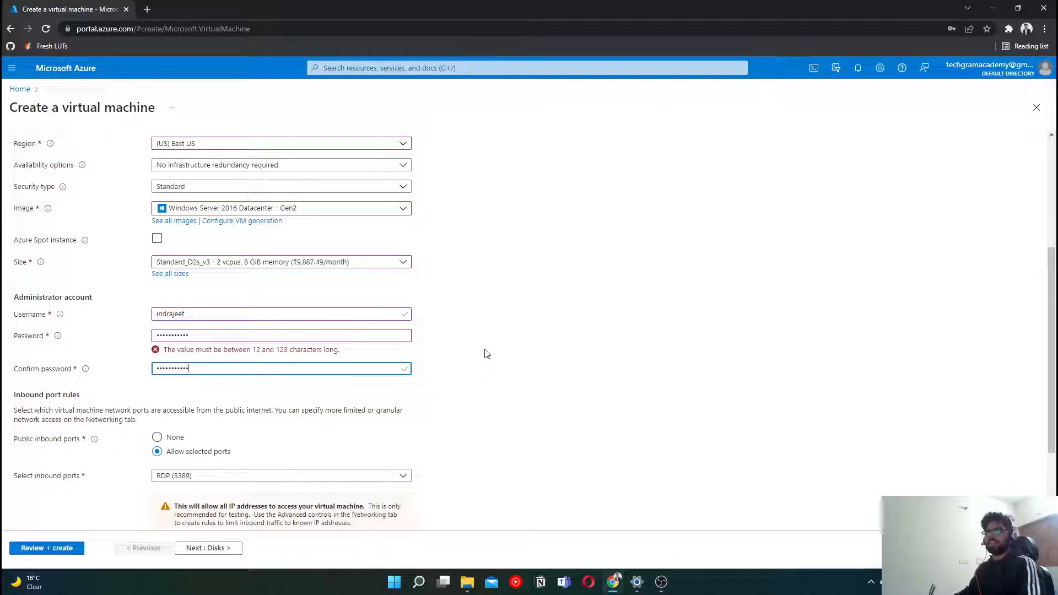
- Replace the administrator password and its confirmation with a longer matching password of at least 12 characters
scroll(440, 319, "down", 2)
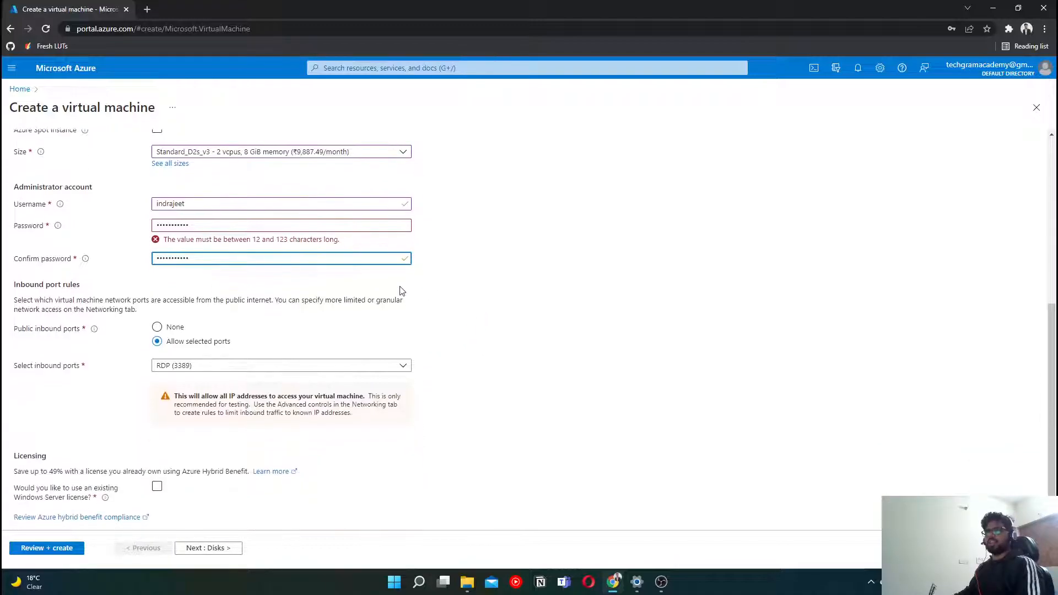
left_click(209, 225)
double_click(208, 225)
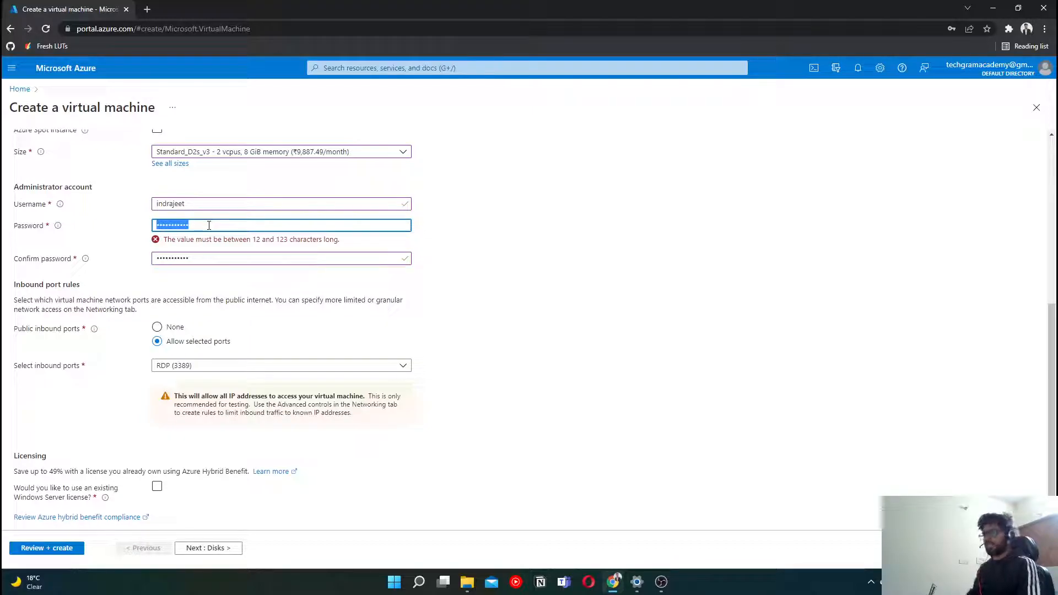
type("••••••••")
left_click(303, 243)
double_click(304, 242)
type("••••••••••")
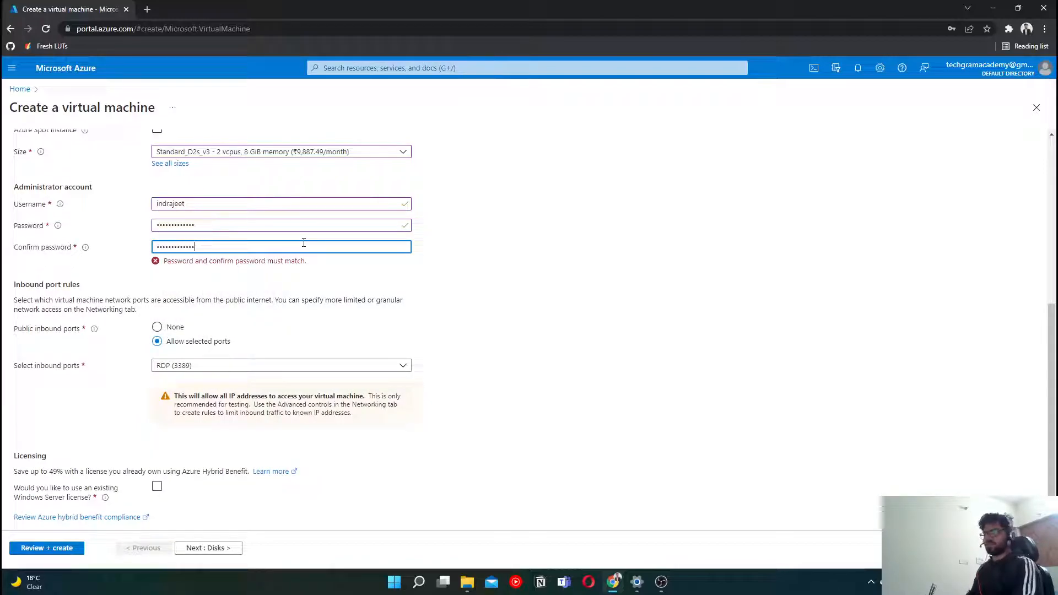
type("•")
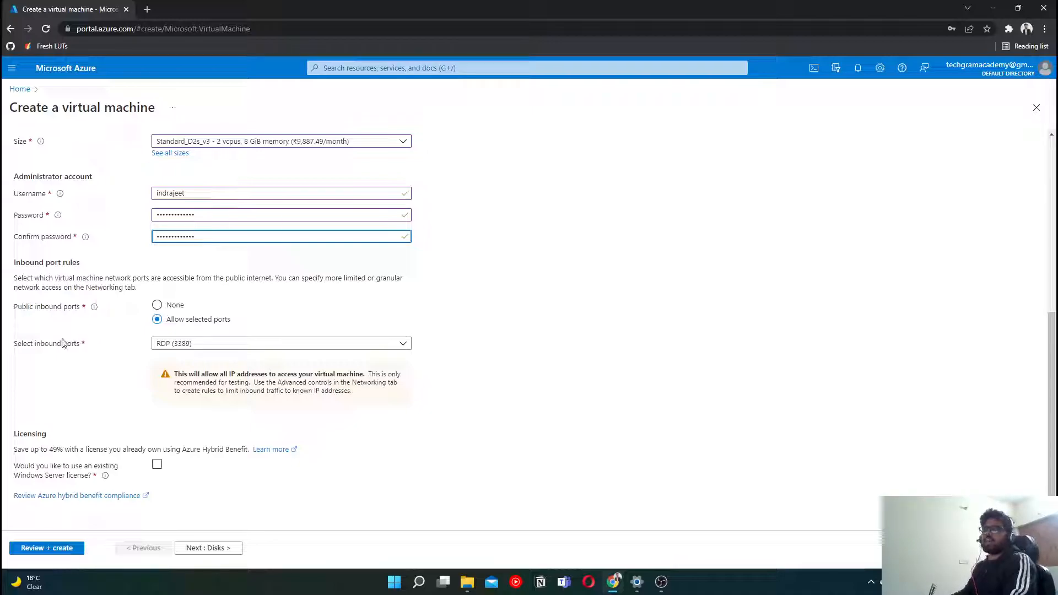
- Deselect RDP (3389) from the inbound ports and set public inbound ports to None
left_click(187, 345)
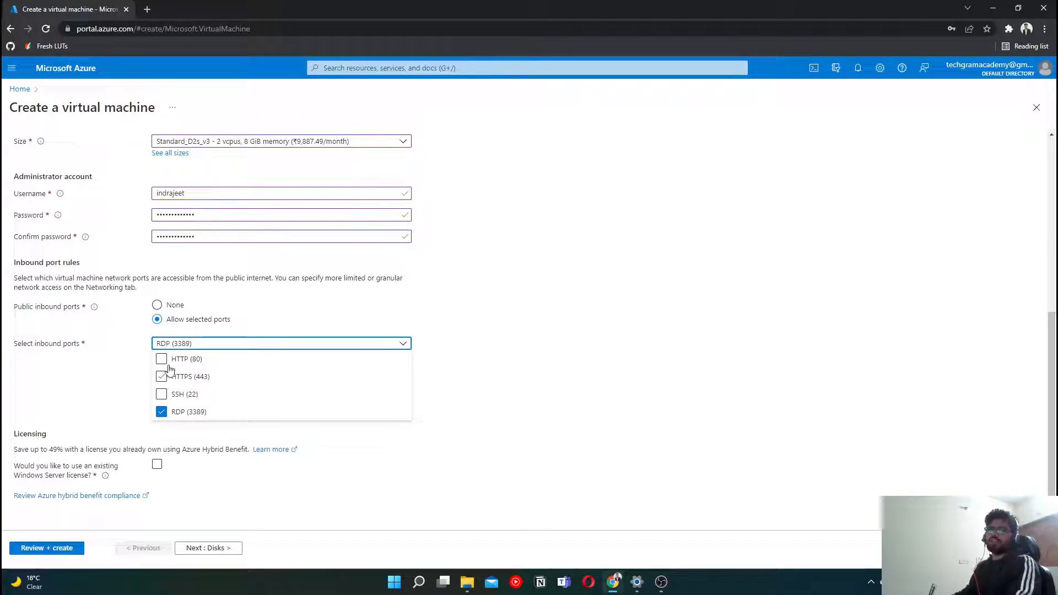
left_click(162, 415)
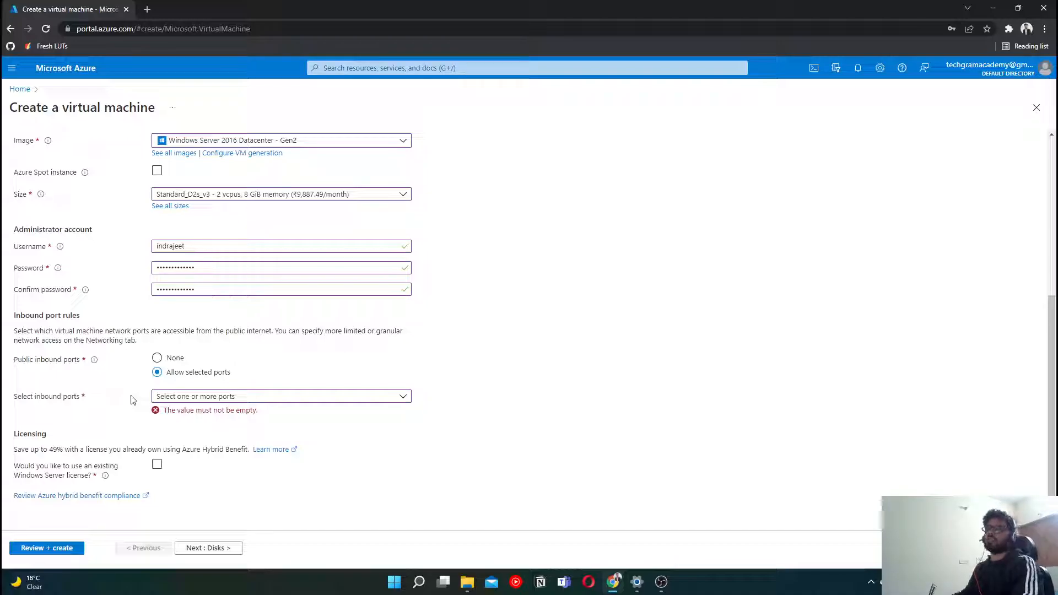
left_click(157, 358)
scroll(325, 399, "down", 1)
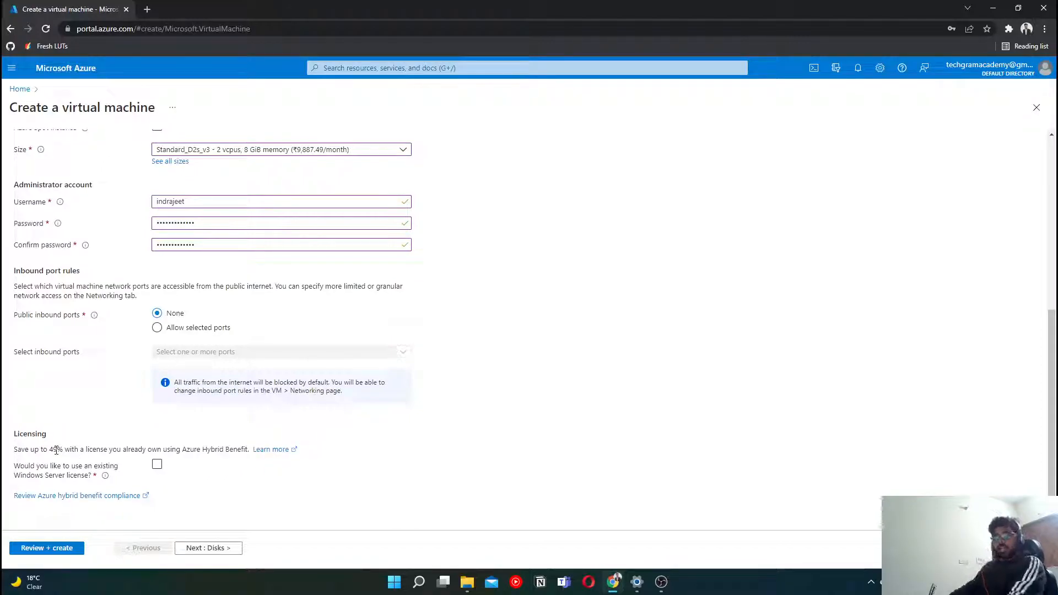
- Try the option to use an existing Windows Server license, and turn it off again
left_click_drag(17, 449, 187, 451)
left_click(157, 464)
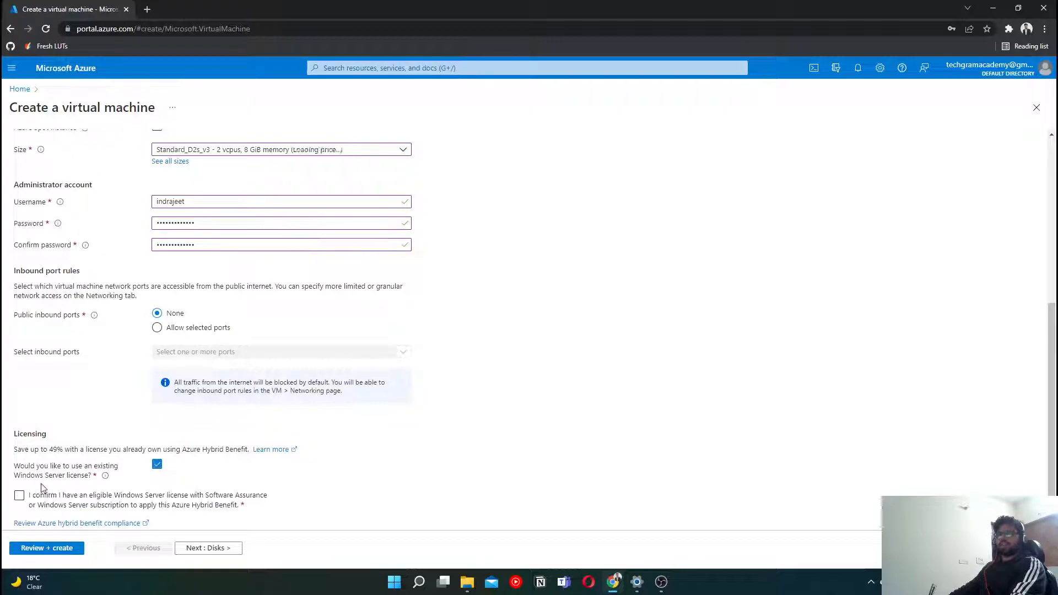
left_click(158, 465)
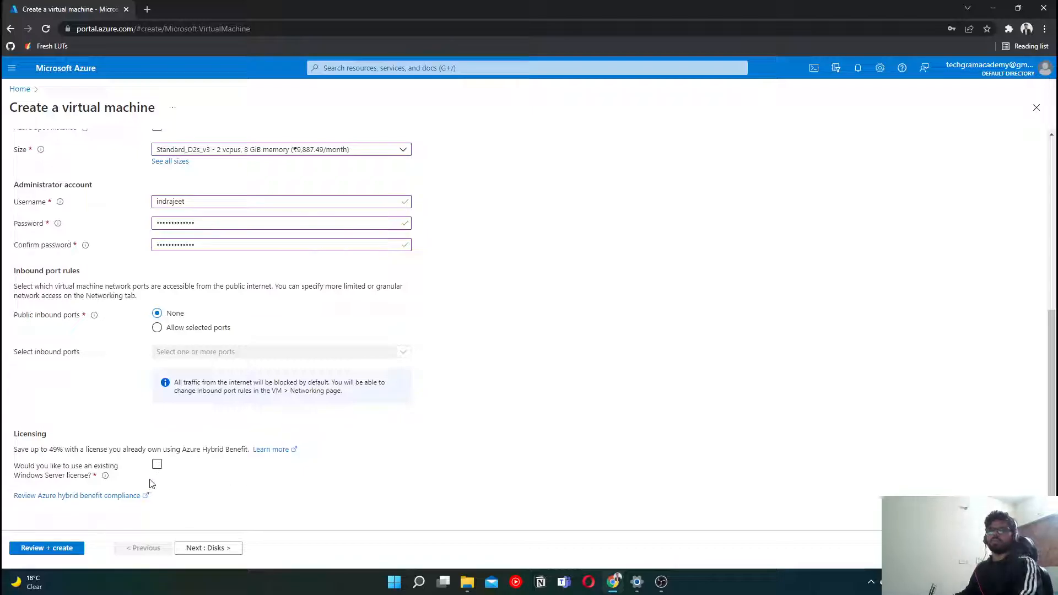
scroll(272, 442, "up", 4)
scroll(273, 442, "up", 2)
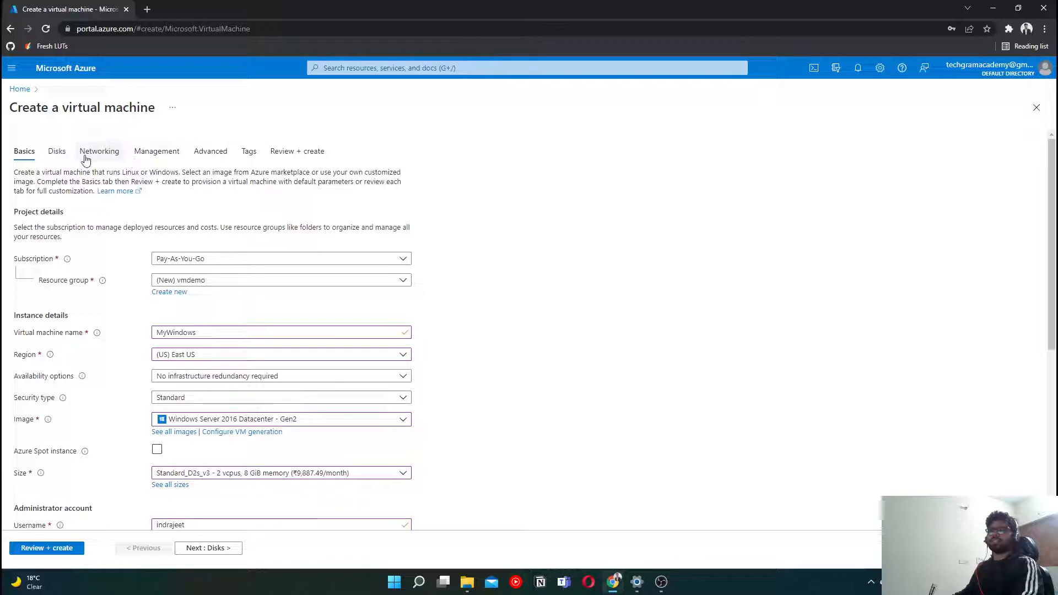
scroll(293, 214, "down", 6)
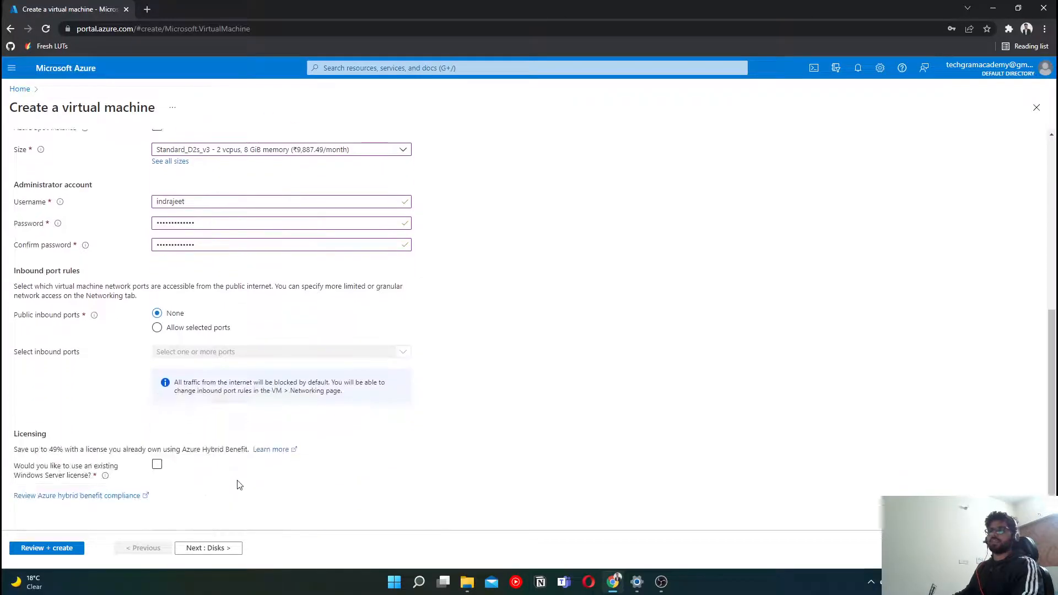
- Proceed to the disk settings and keep the Premium SSD OS disk type and default encryption at-rest with a platform-managed key
left_click(209, 548)
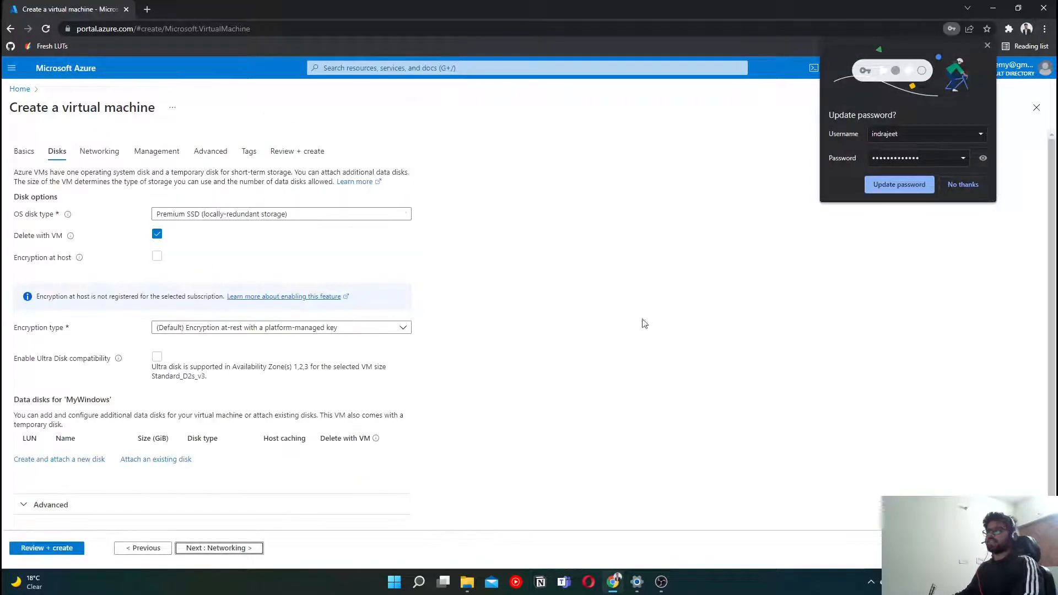
left_click(963, 185)
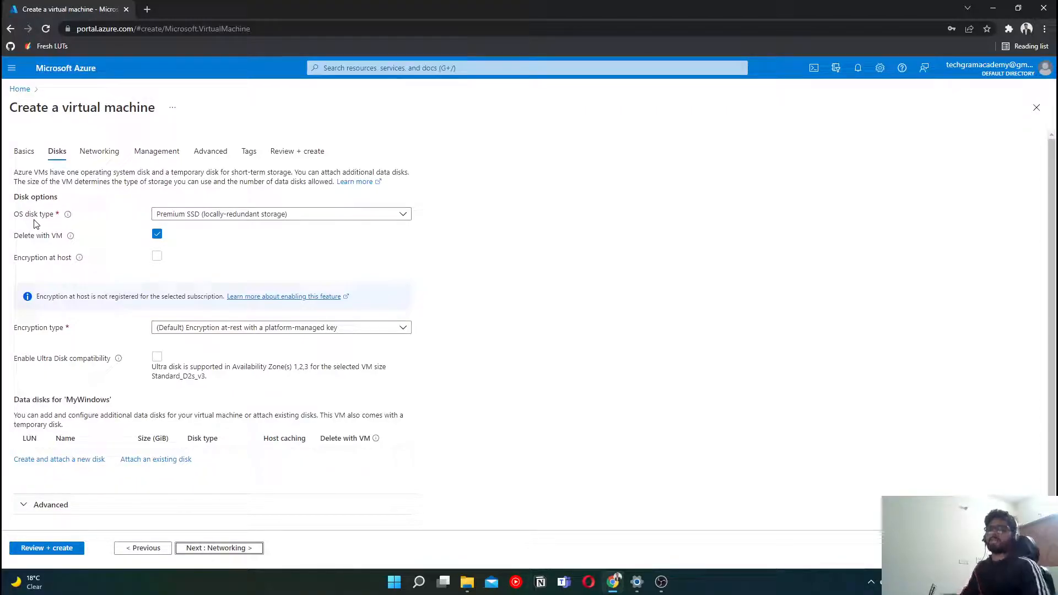
left_click(186, 217)
left_click(187, 218)
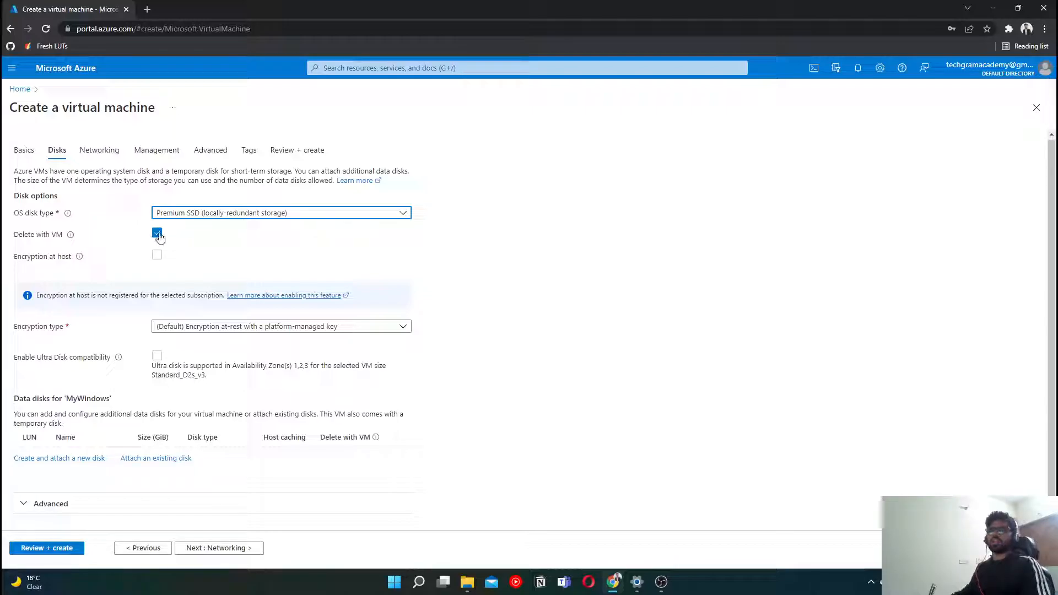
left_click(270, 331)
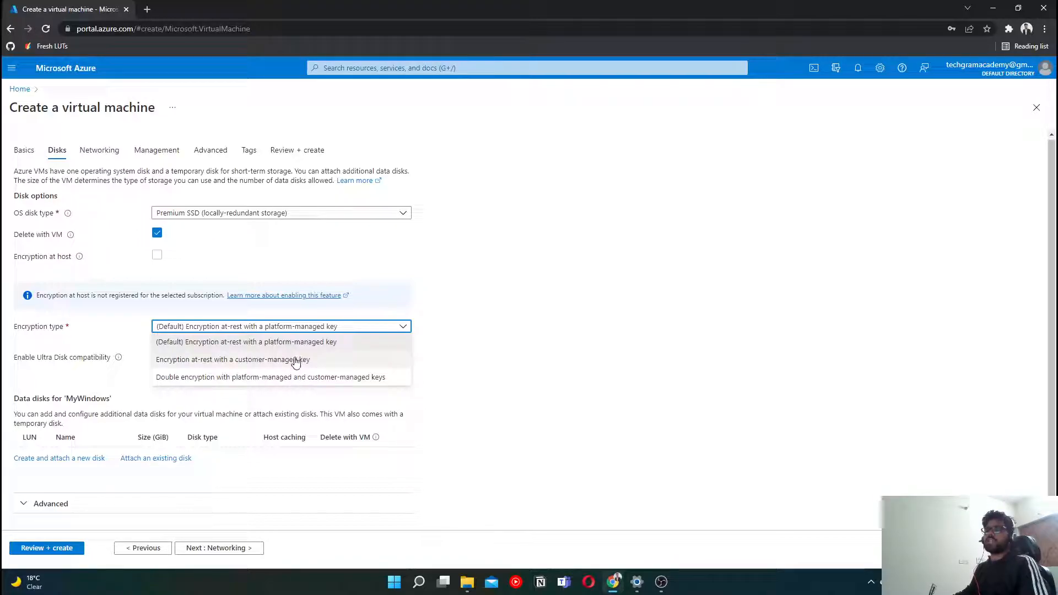
left_click(285, 343)
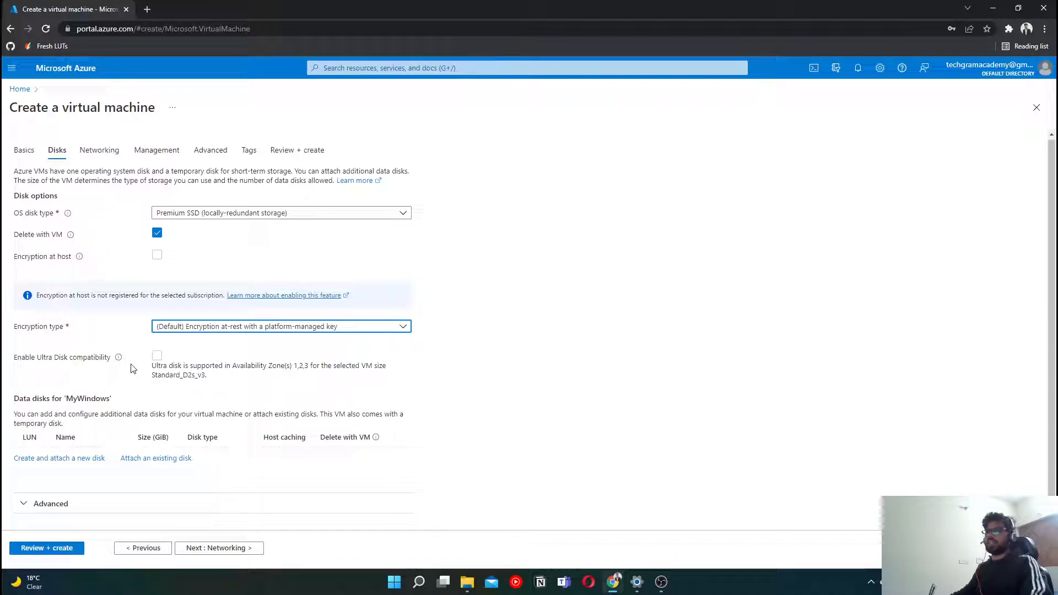
mouse_move(122, 361)
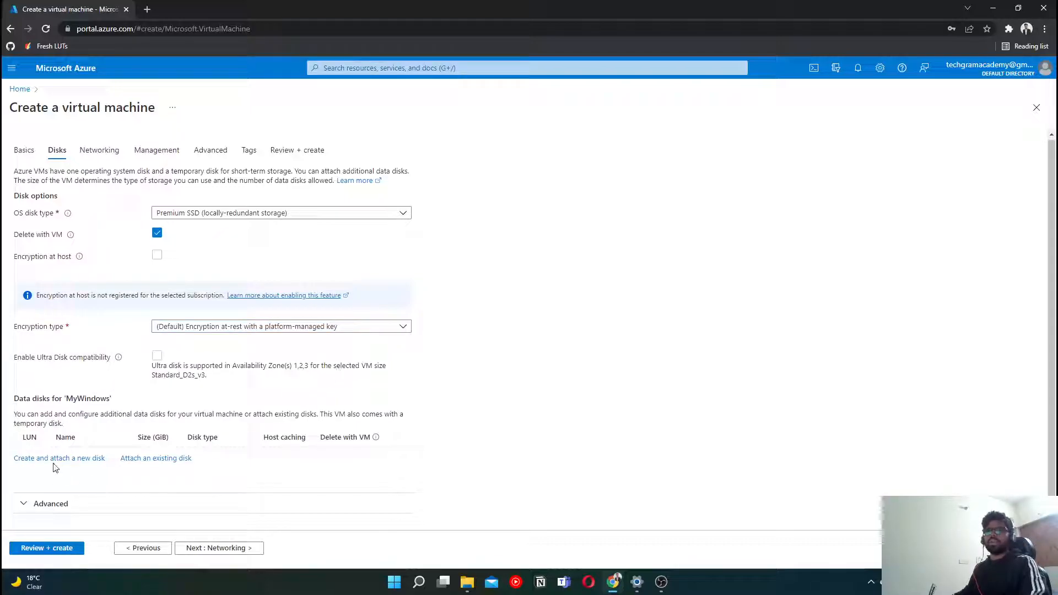
left_click_drag(18, 398, 93, 410)
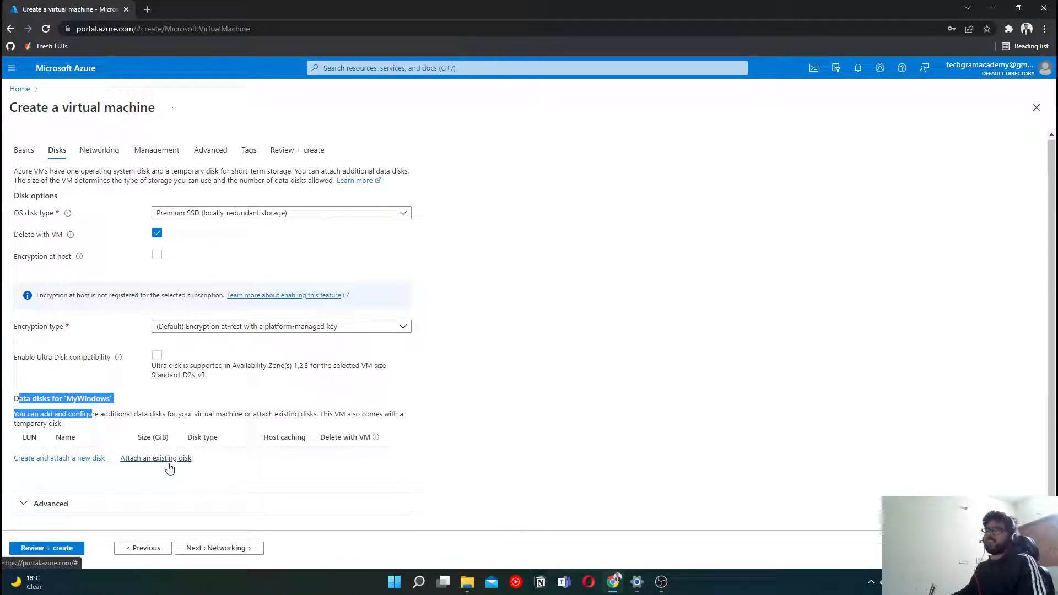
- Proceed to the networking settings and review the virtual network, subnet, public IP and network security group options
left_click(215, 549)
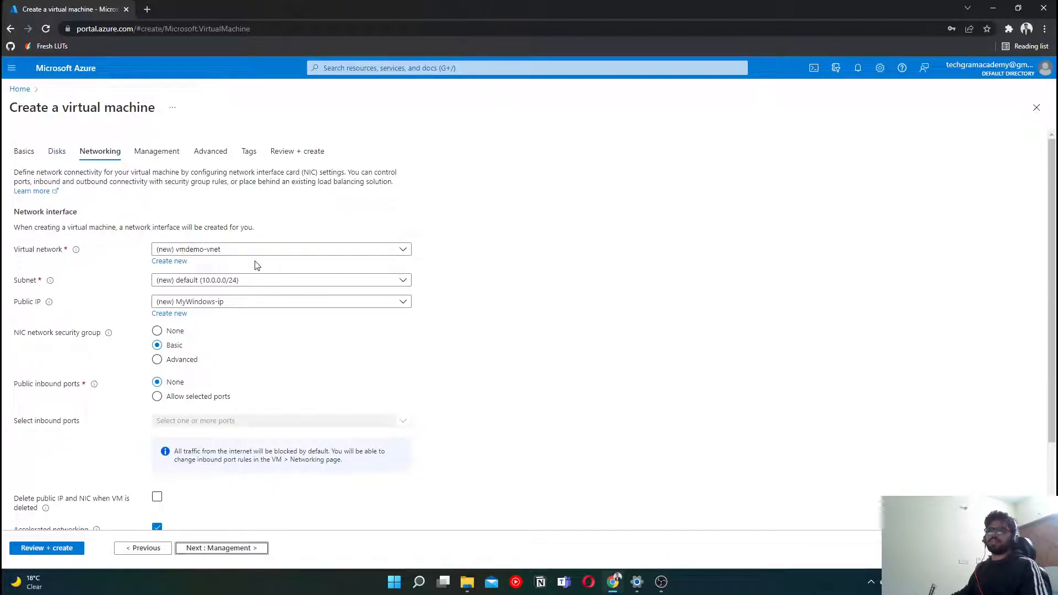
scroll(255, 264, "down", 1)
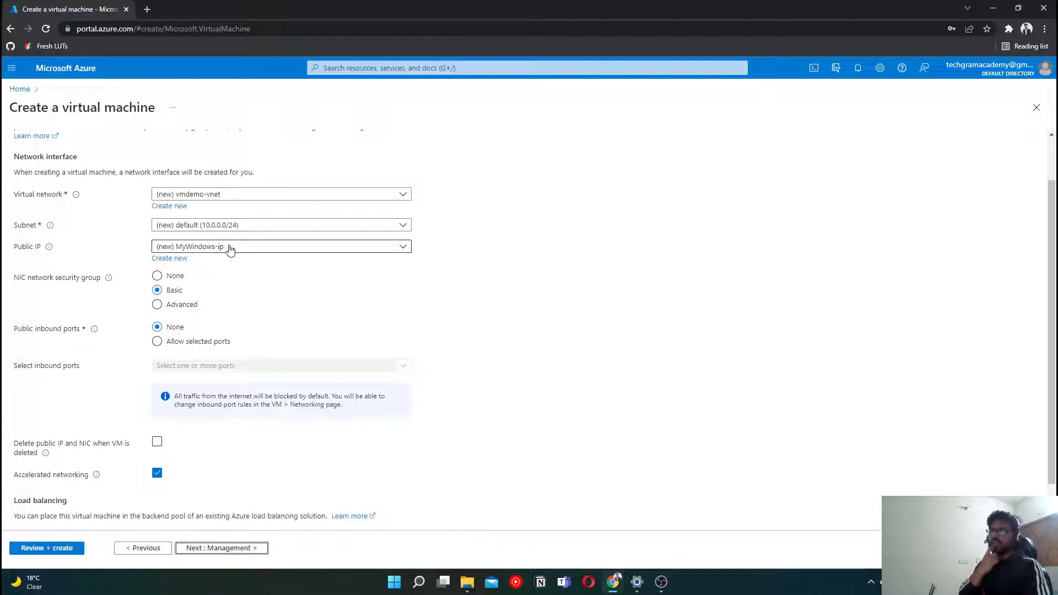
scroll(283, 293, "down", 1)
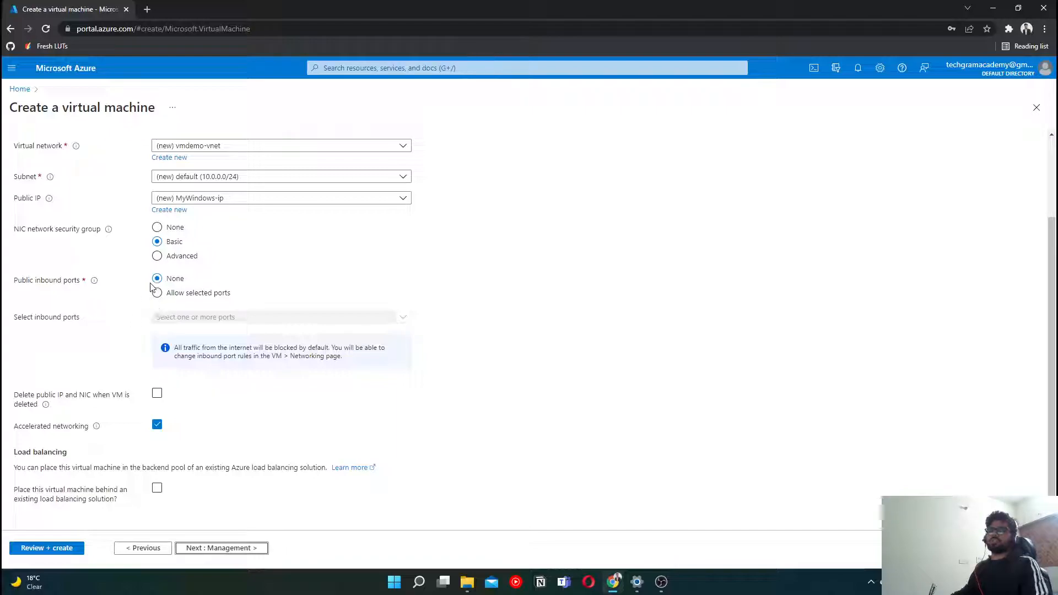
scroll(71, 193, "up", 2)
scroll(166, 248, "down", 2)
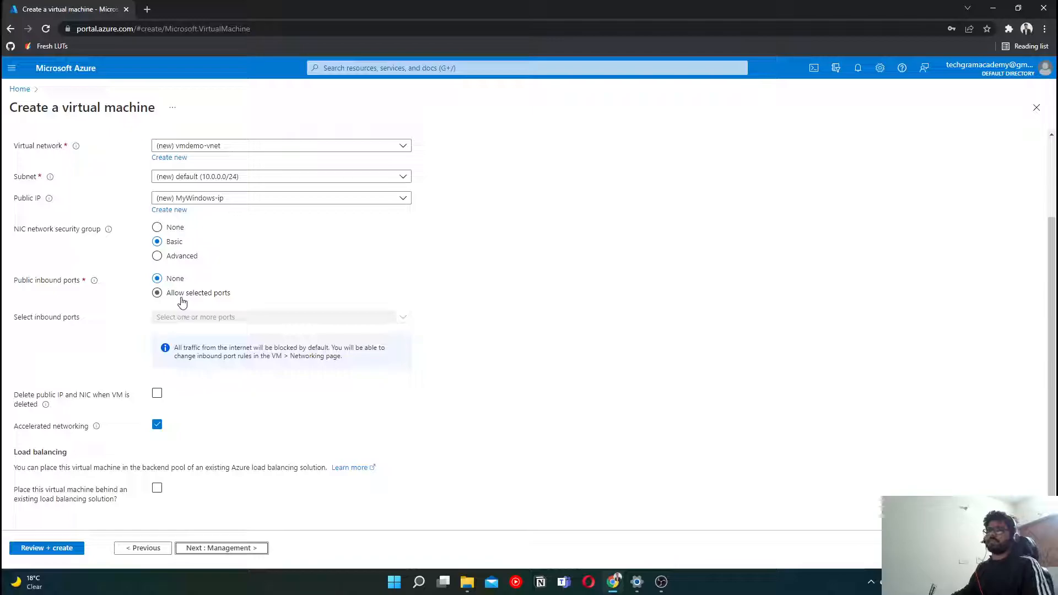
- Try allowing selected public inbound ports with SSH (22), and set public inbound ports back to None
left_click(182, 300)
left_click(206, 375)
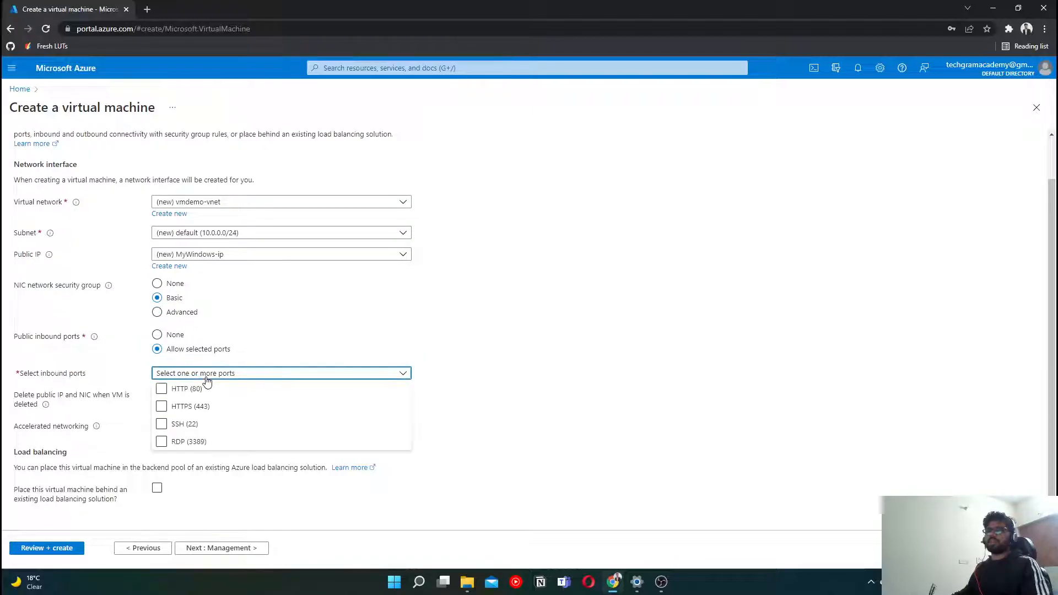
left_click(174, 431)
left_click(177, 432)
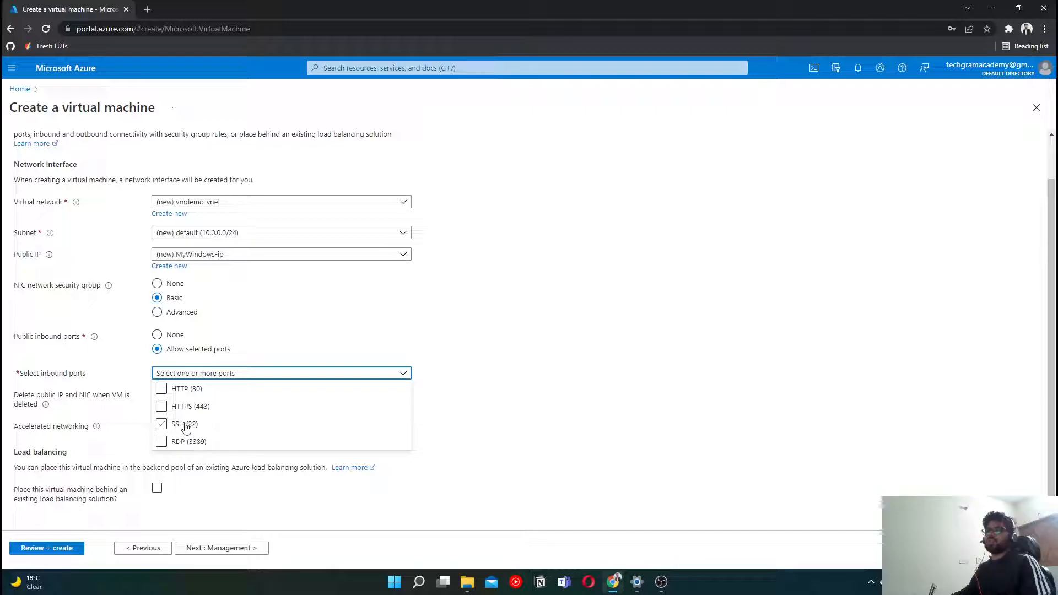
left_click(250, 378)
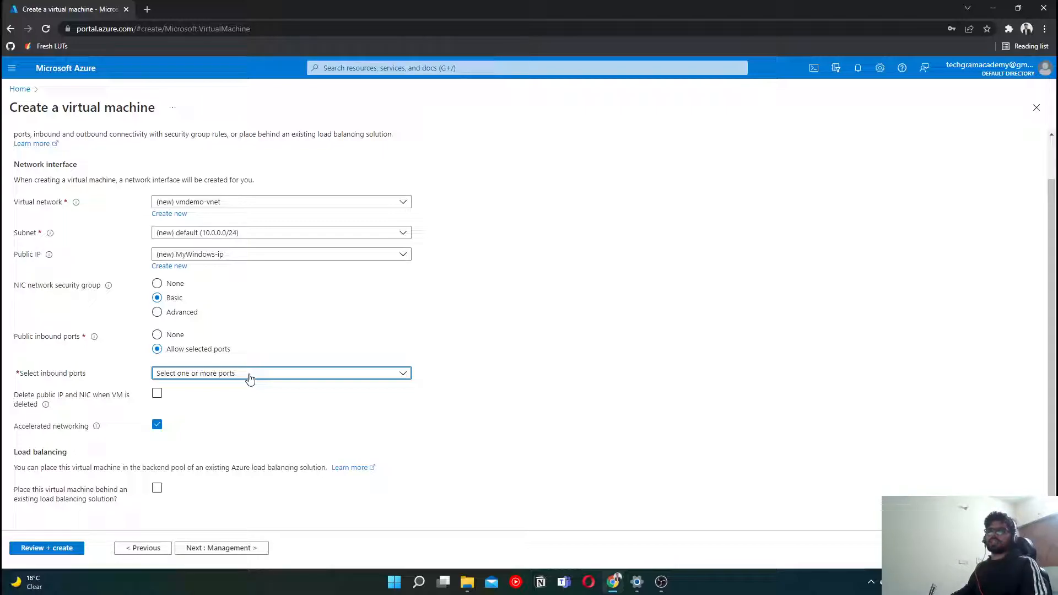
left_click(158, 335)
- Turn off accelerated networking and continue to the management settings
scroll(233, 368, "down", 1)
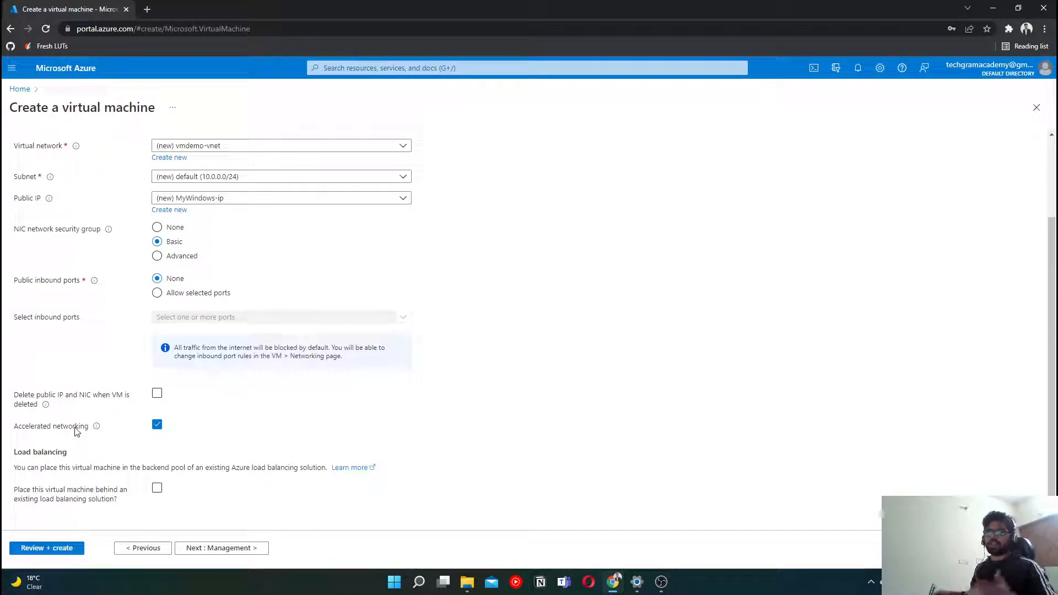
left_click(158, 425)
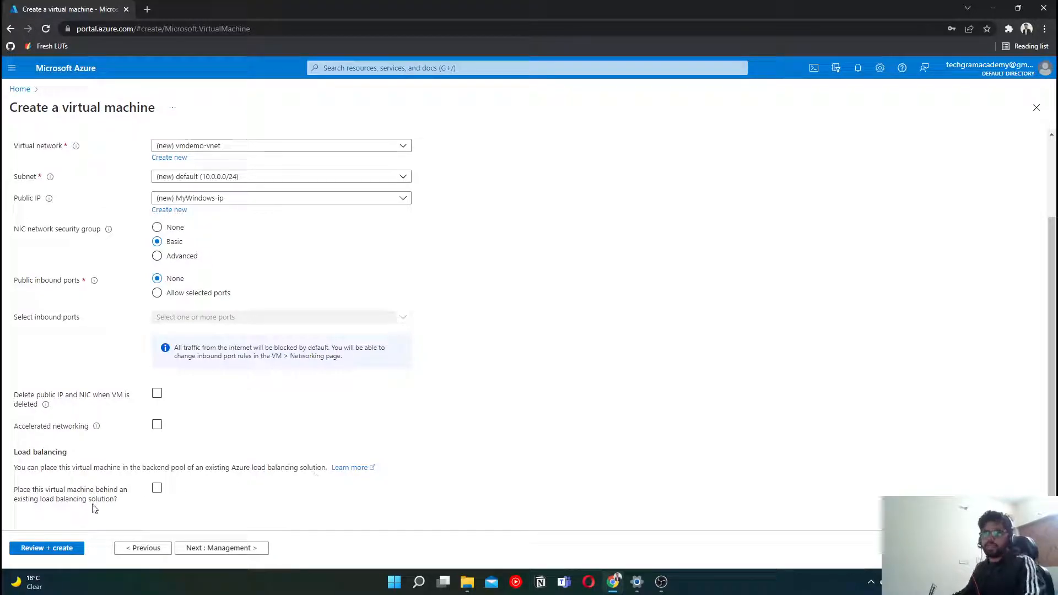
left_click(239, 549)
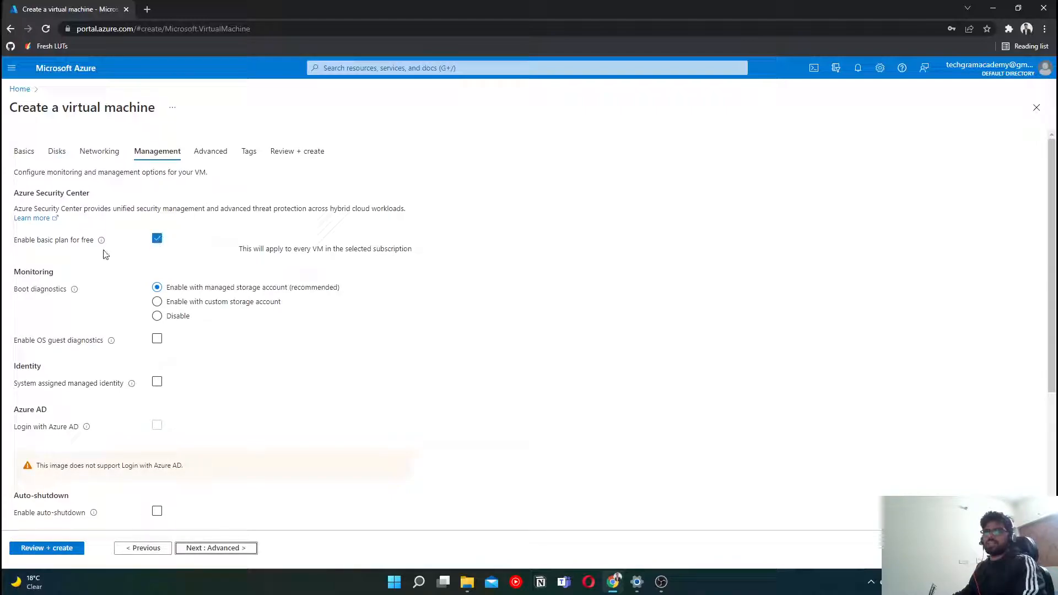
- Disable boot diagnostics in the monitoring settings
scroll(165, 236, "down", 2)
scroll(109, 194, "up", 2)
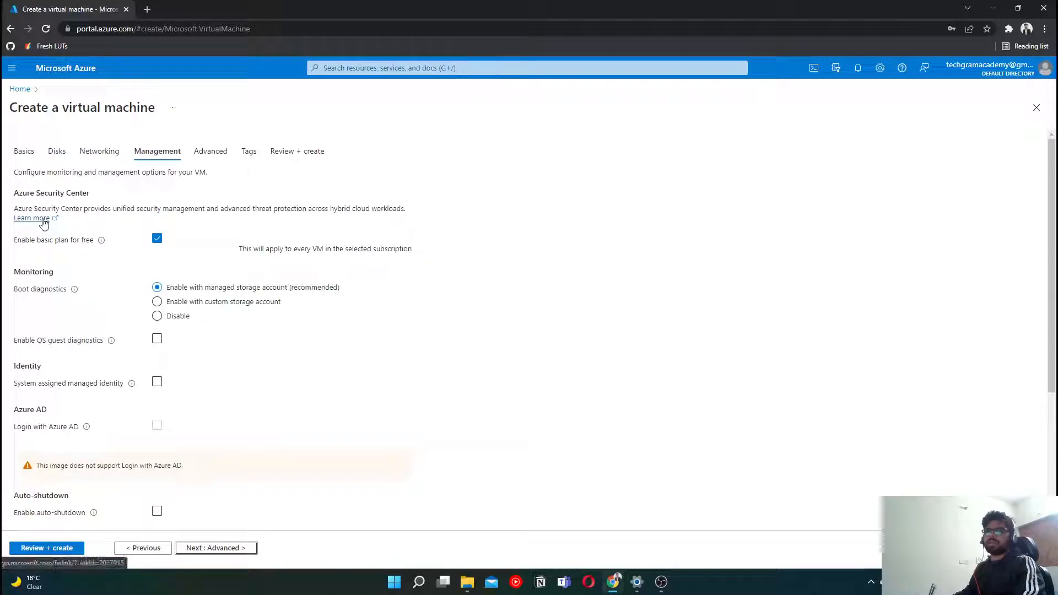
scroll(189, 271, "down", 1)
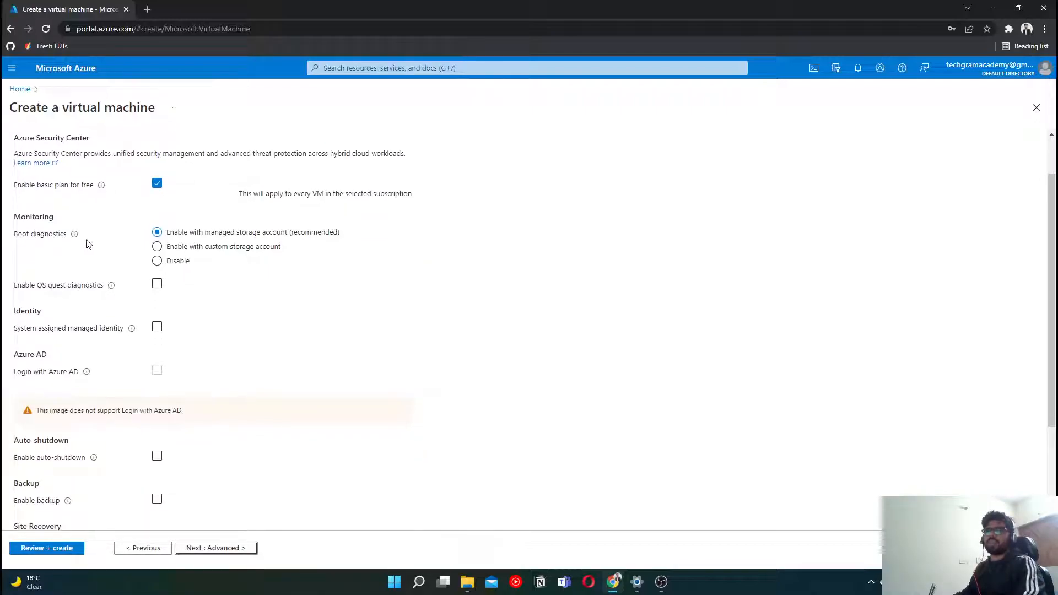
left_click(157, 262)
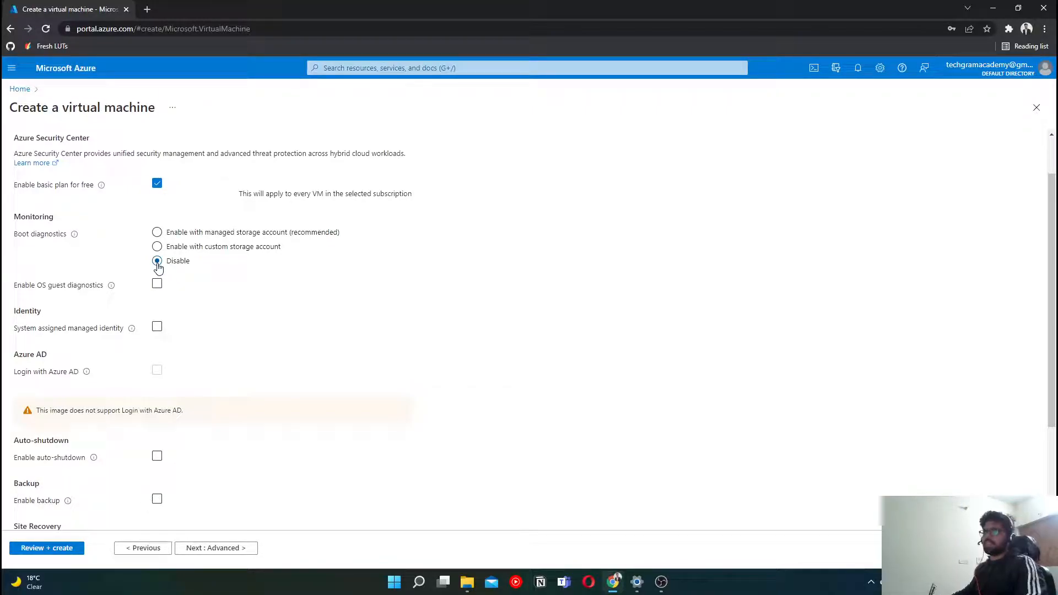
- Examine the identity and Azure AD login options, including the login description and the image support notice
scroll(196, 298, "down", 2)
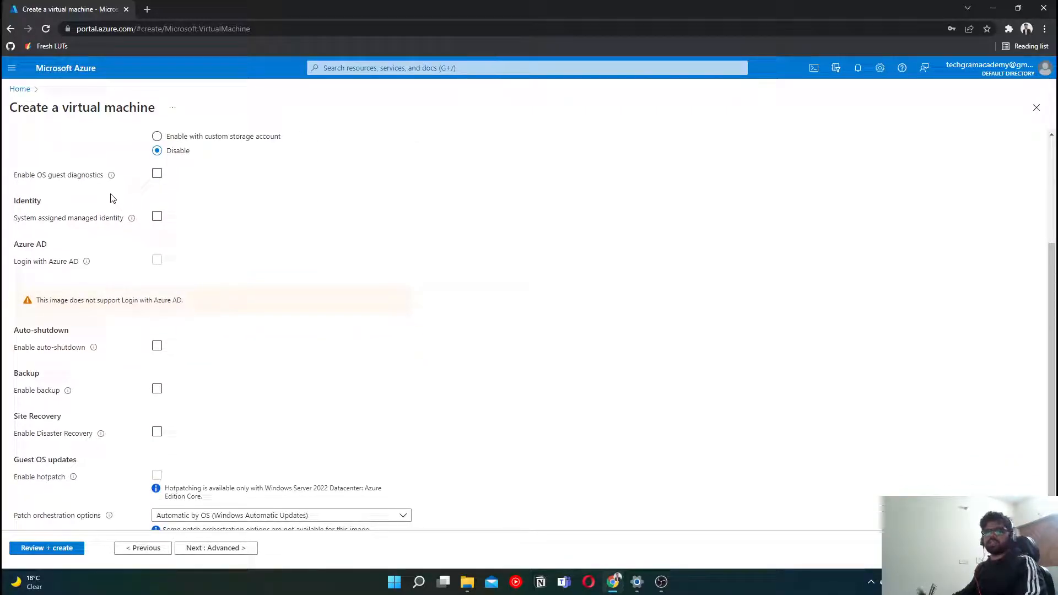
scroll(218, 220, "down", 1)
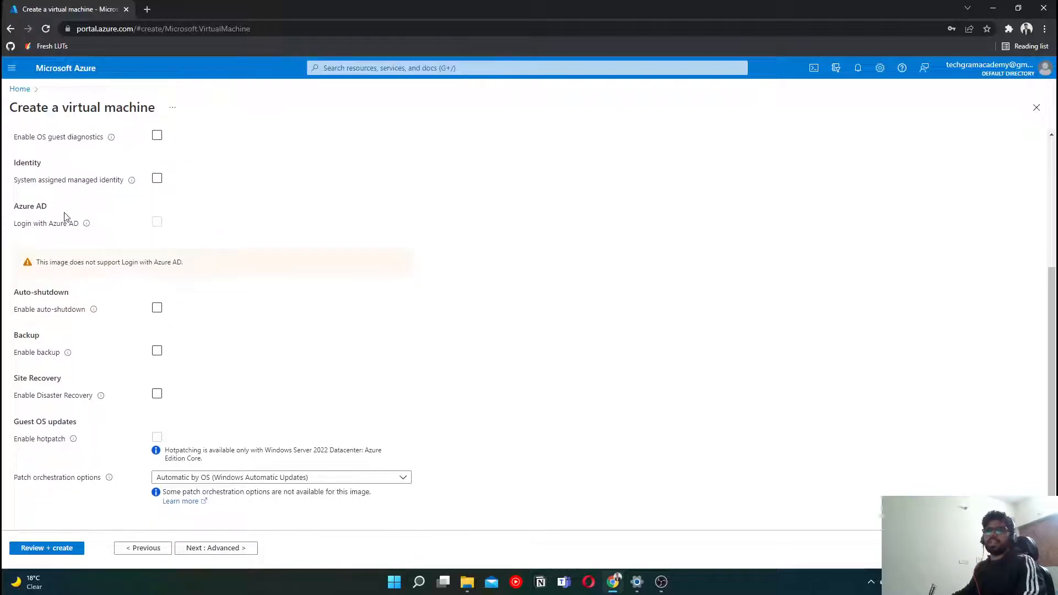
left_click_drag(61, 215, 12, 214)
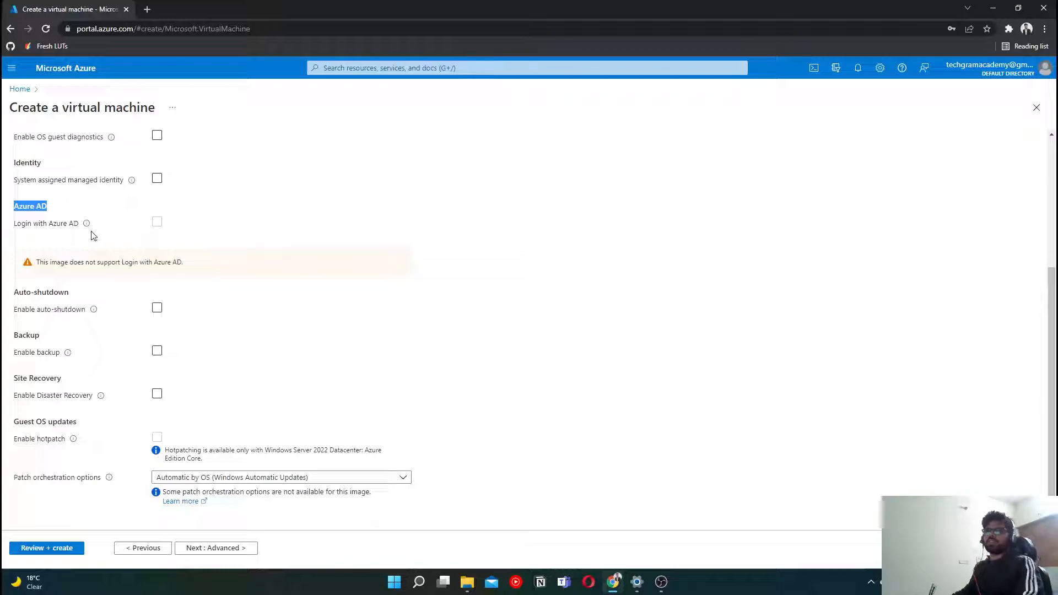
mouse_move(89, 229)
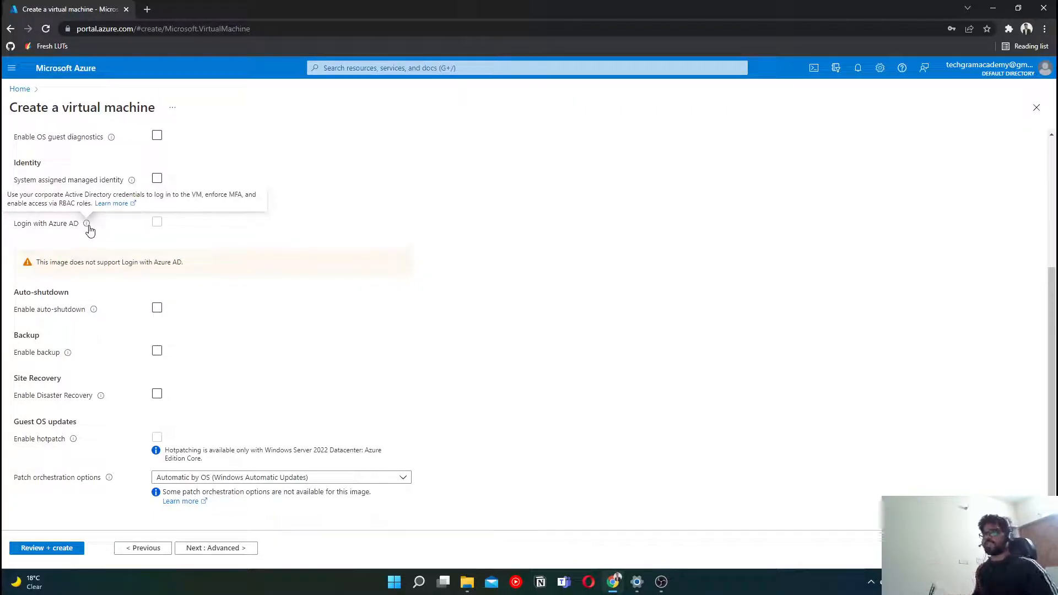
triple_click(32, 220)
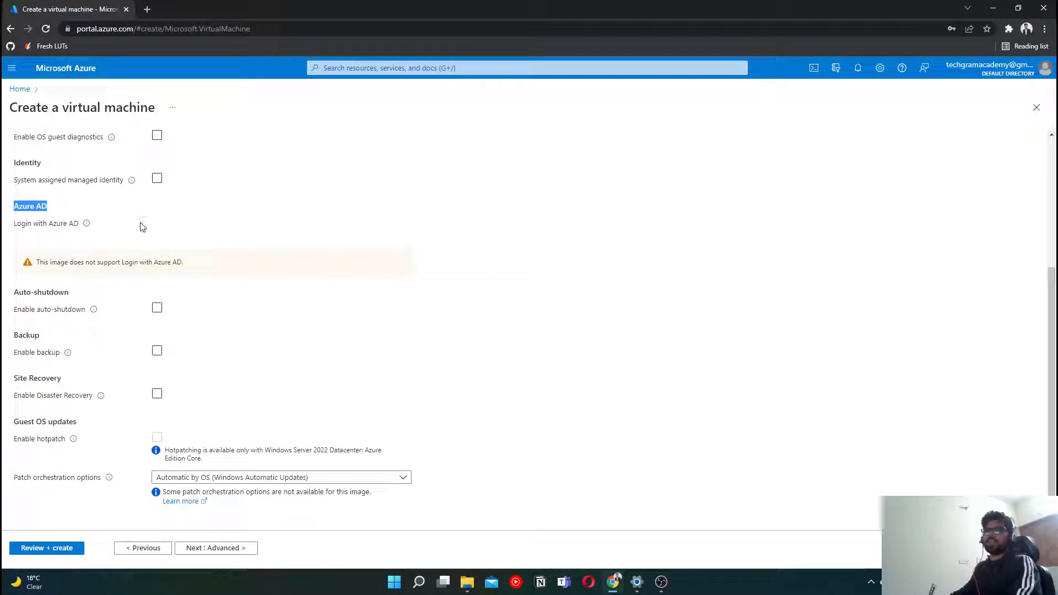
left_click(374, 219)
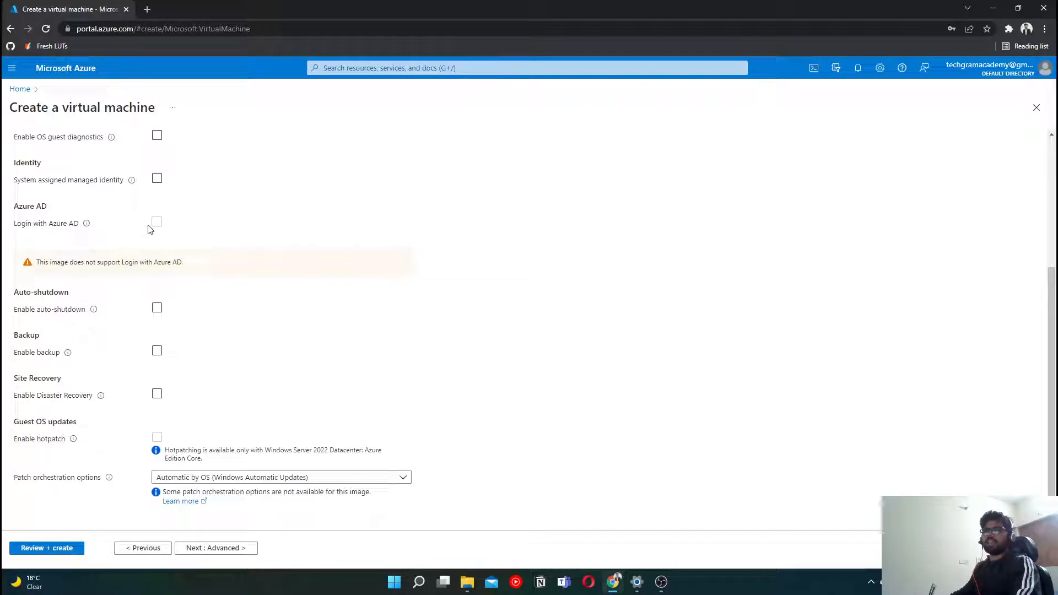
left_click_drag(192, 268, 32, 276)
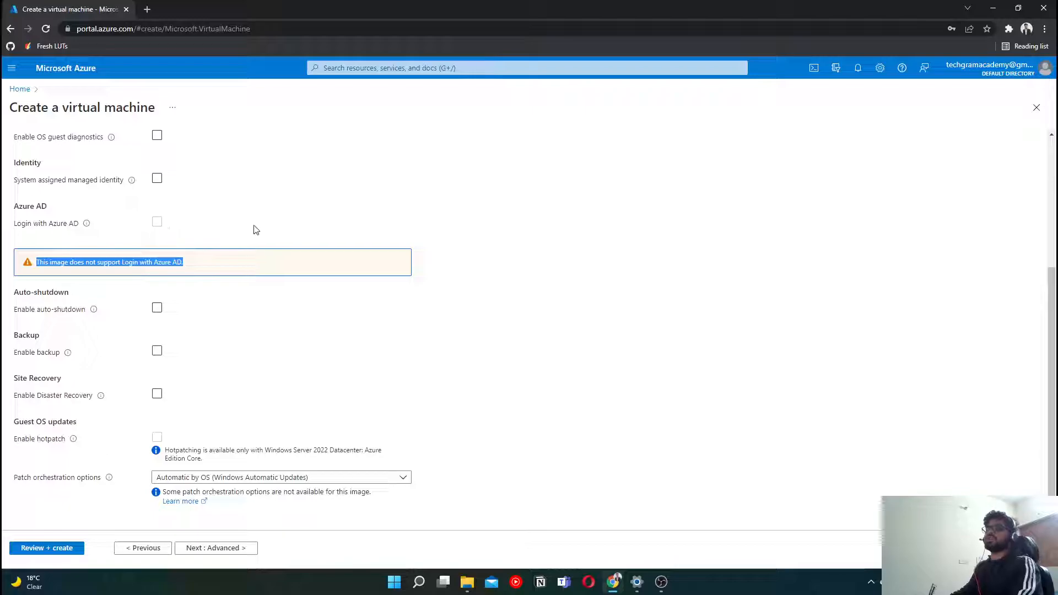
scroll(255, 229, "up", 4)
scroll(257, 229, "down", 4)
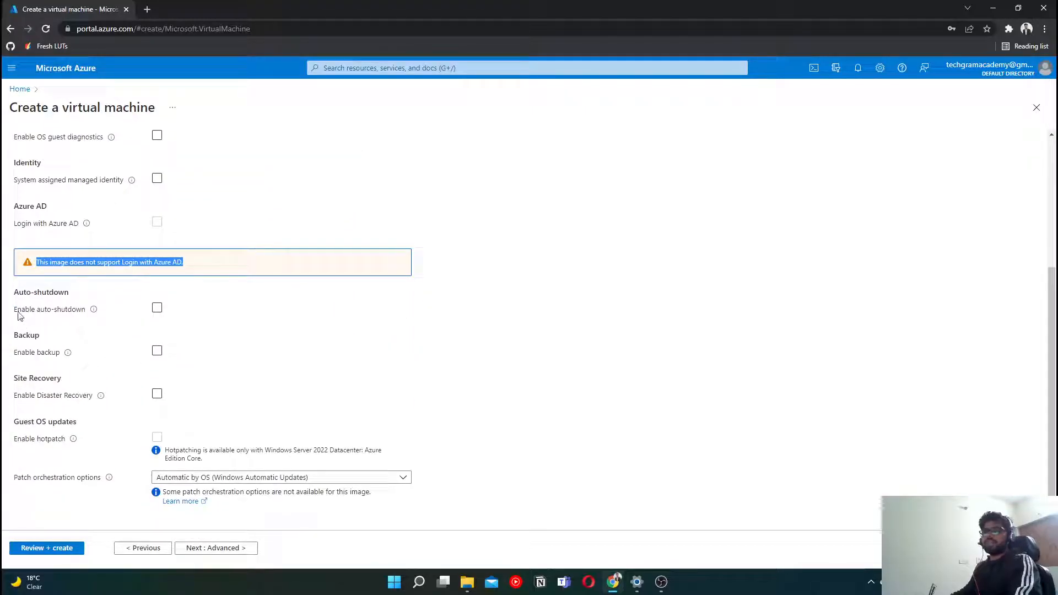
- Enable auto-shutdown for the virtual machine, keeping the default shutdown time, time zone and e-mail notification
left_click_drag(19, 309, 142, 312)
left_click(157, 307)
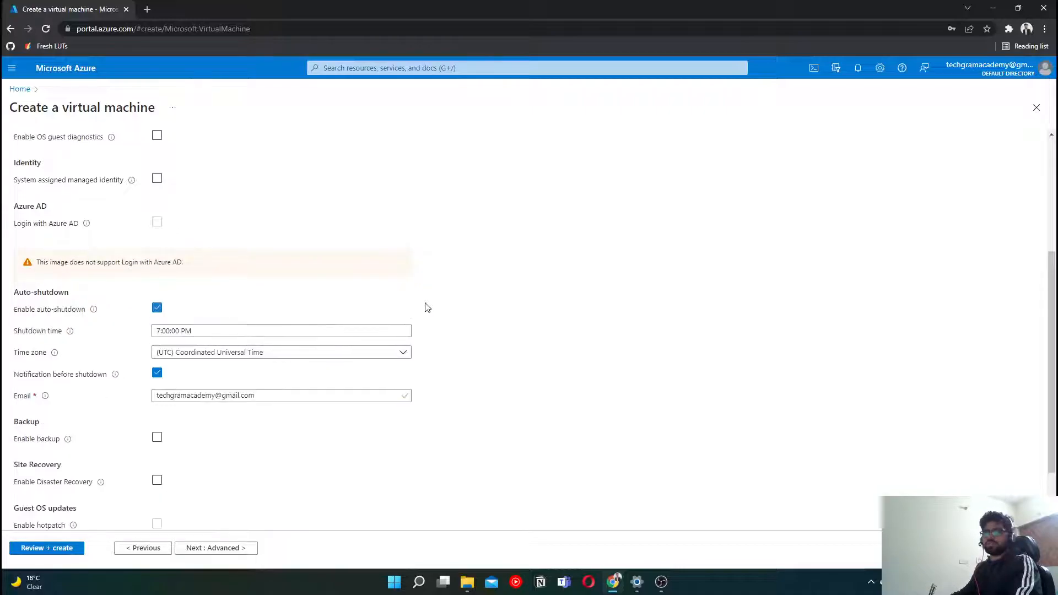
scroll(328, 301, "down", 2)
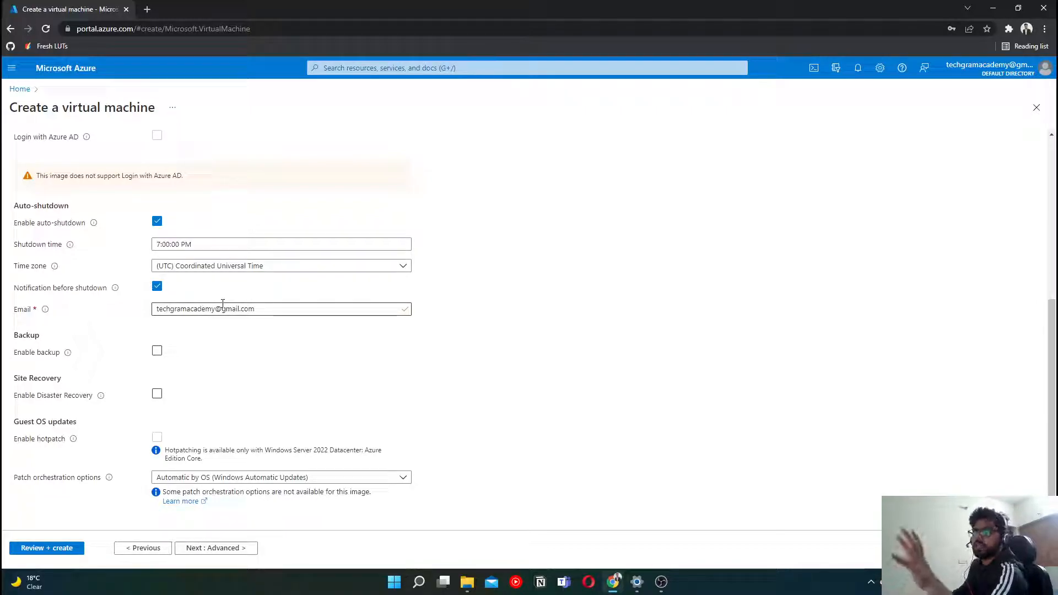
left_click(297, 352)
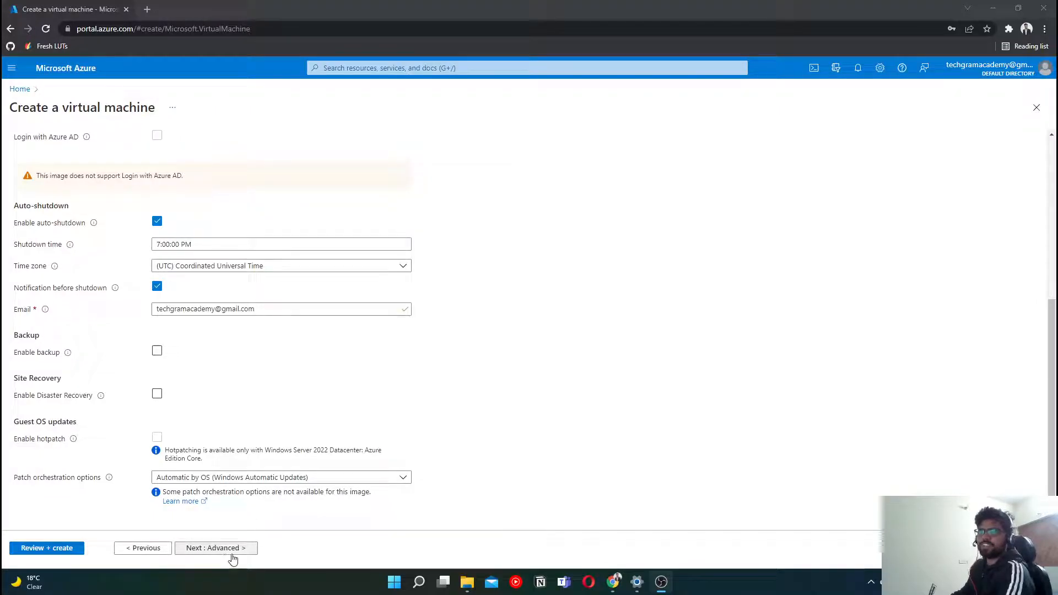
- Proceed to the advanced settings and browse the extensions that can be installed on the virtual machine
left_click(212, 547)
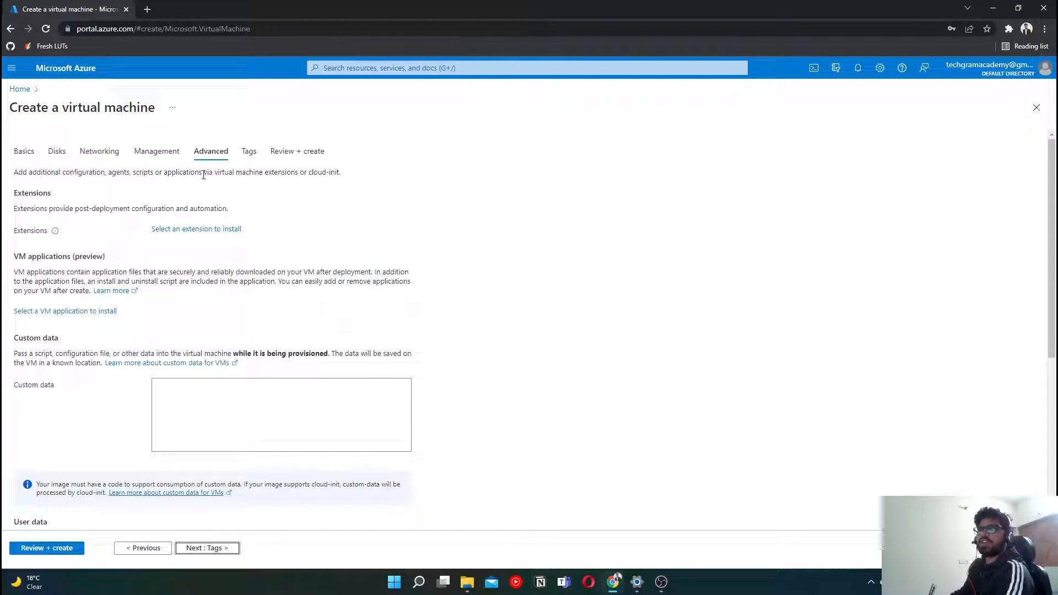
scroll(281, 220, "down", 1)
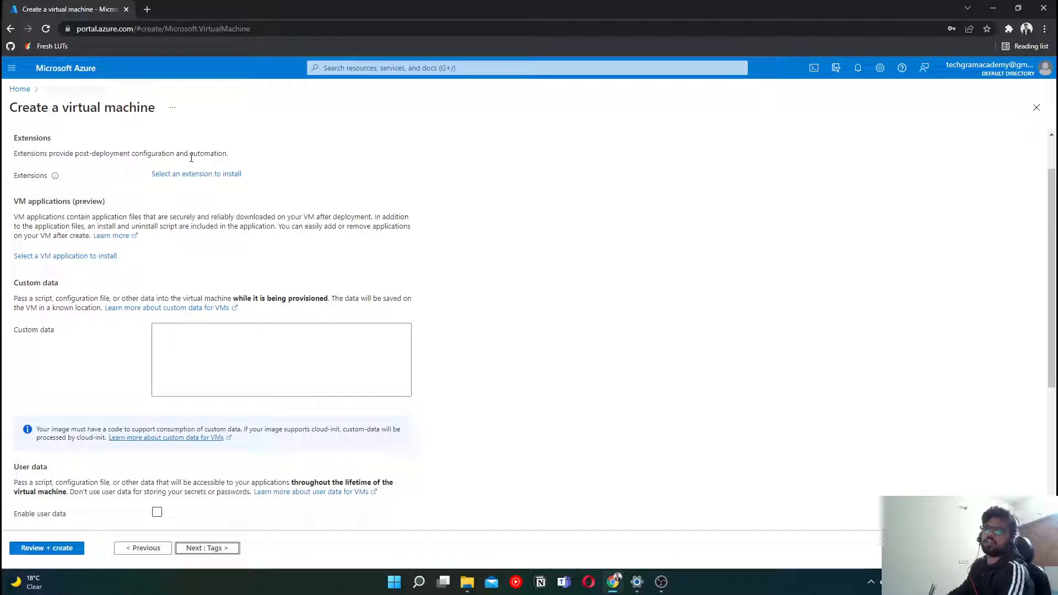
left_click(199, 174)
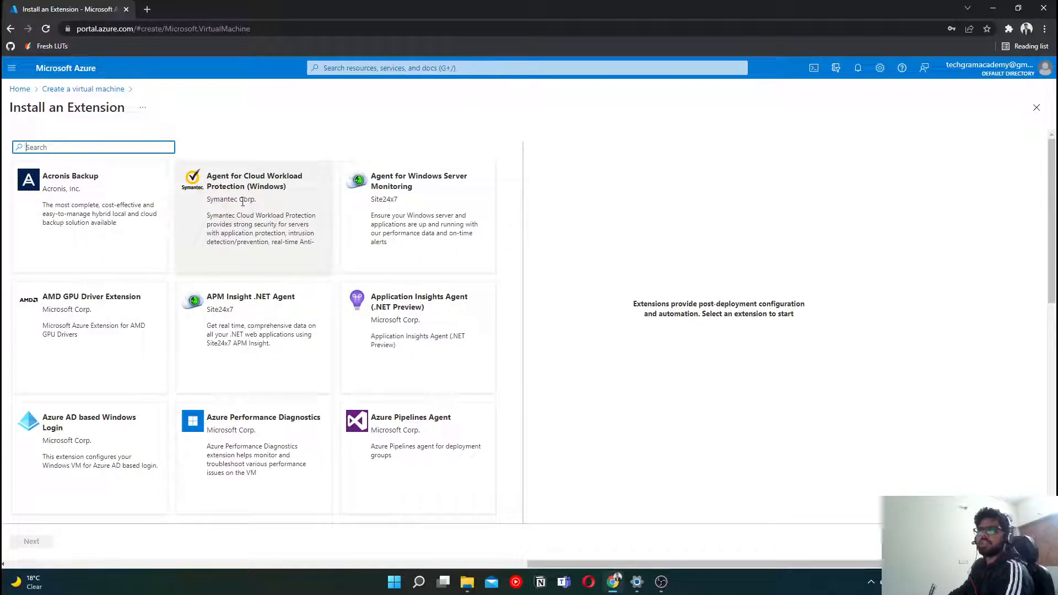
scroll(257, 206, "down", 1)
scroll(269, 358, "down", 5)
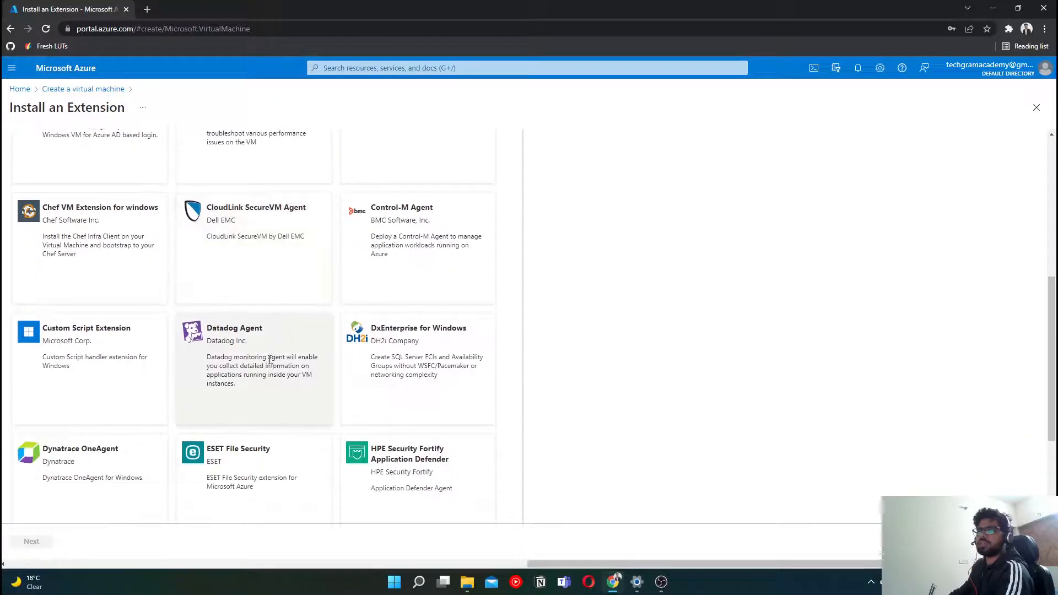
- Look through the available virtual machine extensions, try a search for "visual" and clear it again
scroll(269, 360, "down", 3)
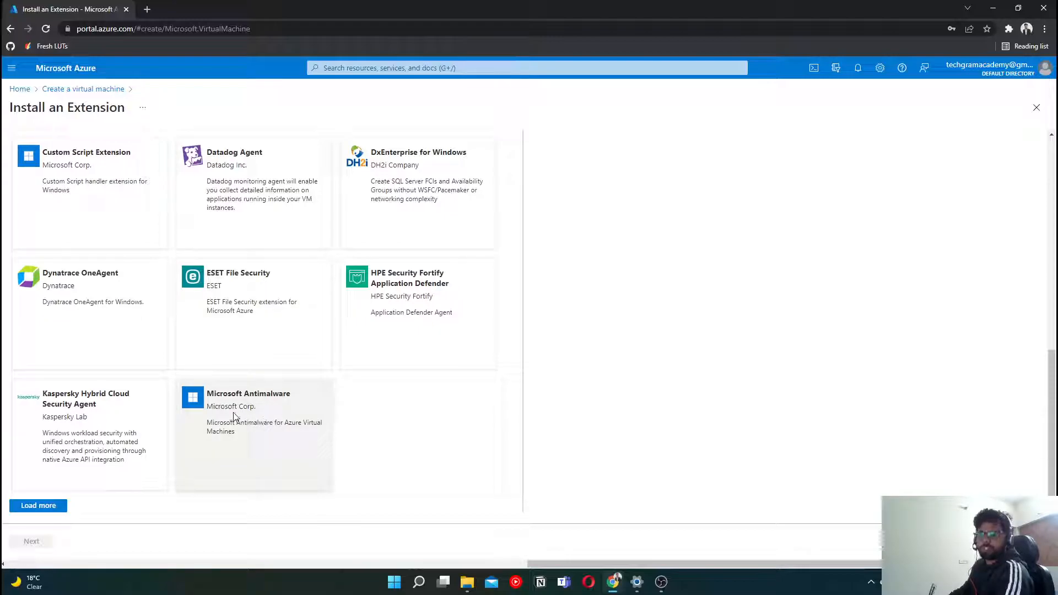
scroll(233, 417, "up", 8)
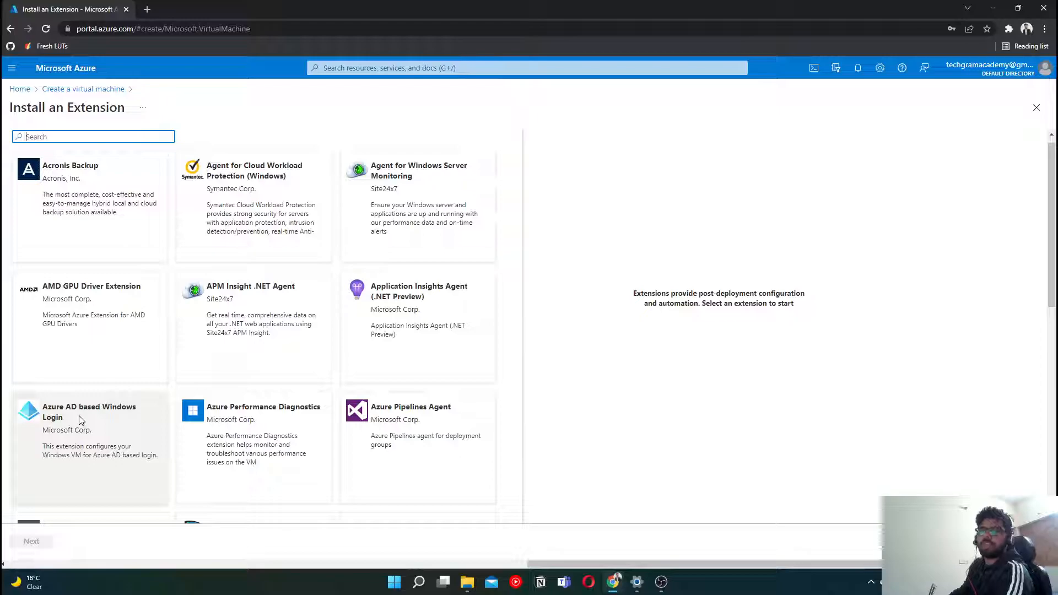
scroll(76, 358, "up", 1)
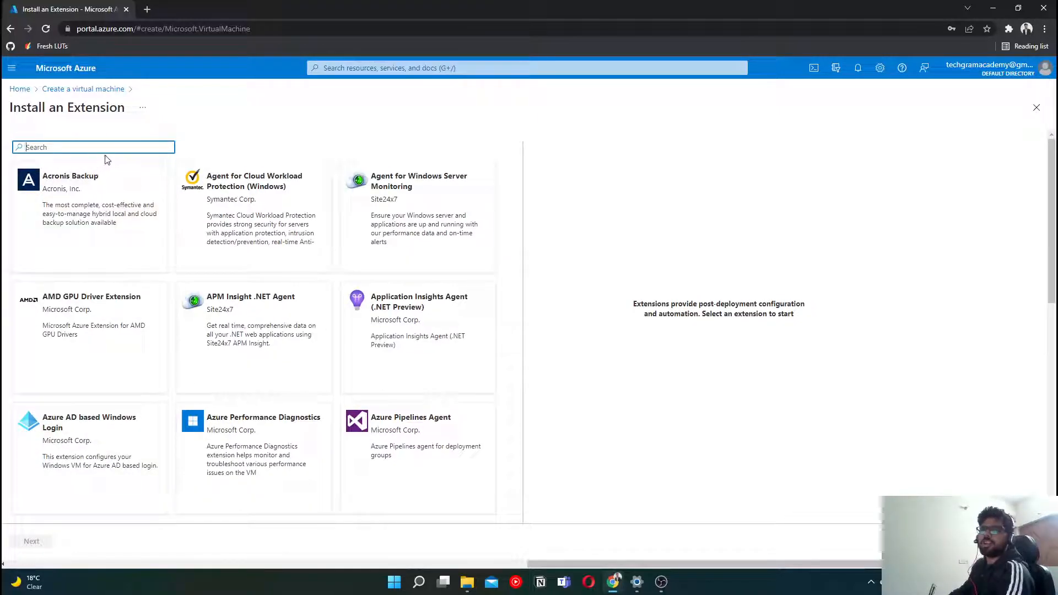
type("visual")
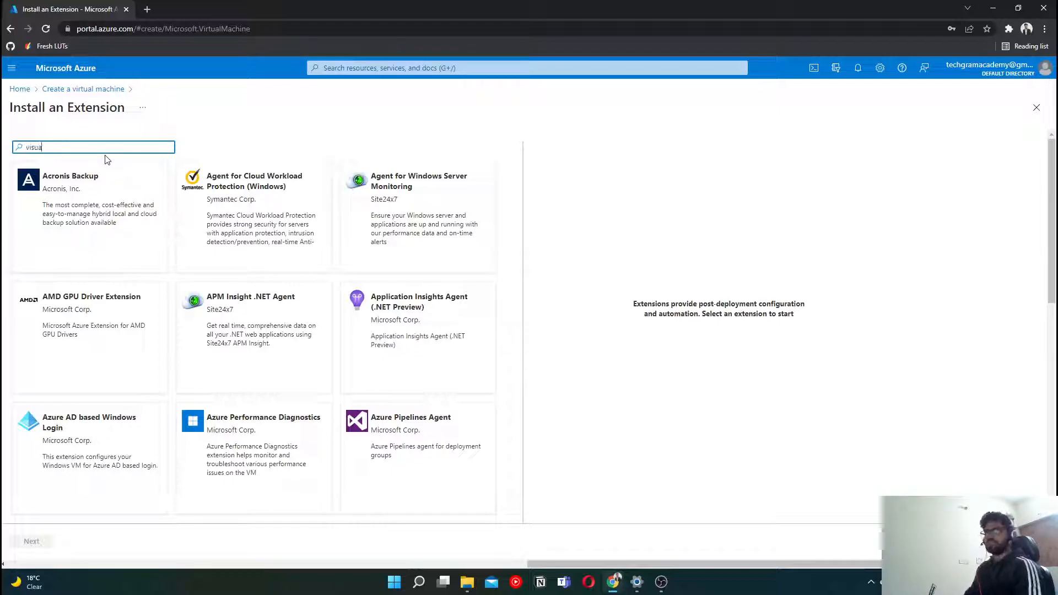
key("BackSpace")
key("BackSpace")
key("BackSpace")
key("BackSpace")
- Load more extensions, look through them, and return to the virtual machine settings without choosing one, declining the browser's password update
scroll(213, 314, "down", 10)
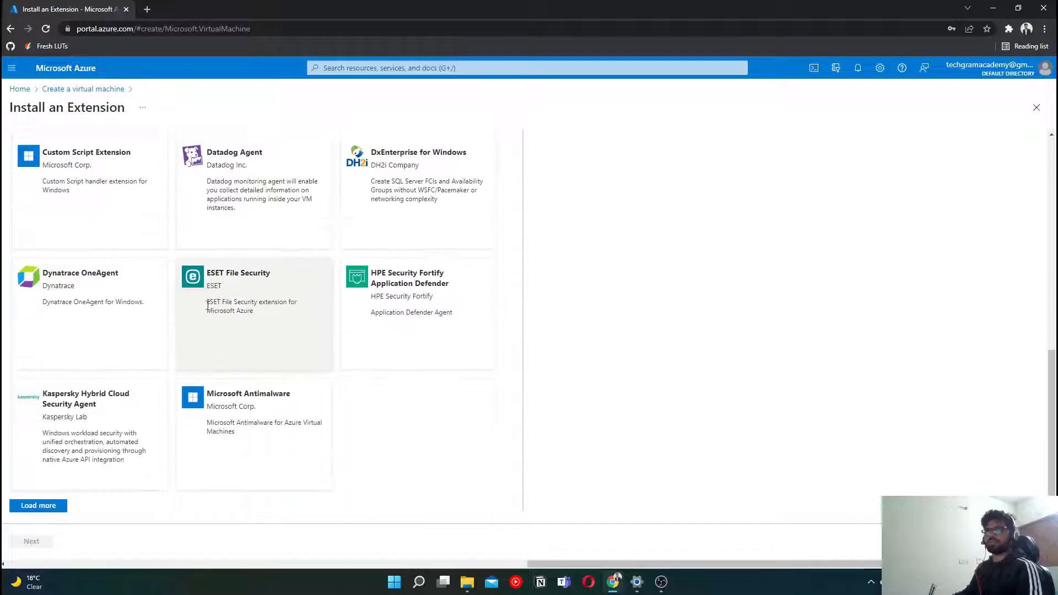
left_click(36, 505)
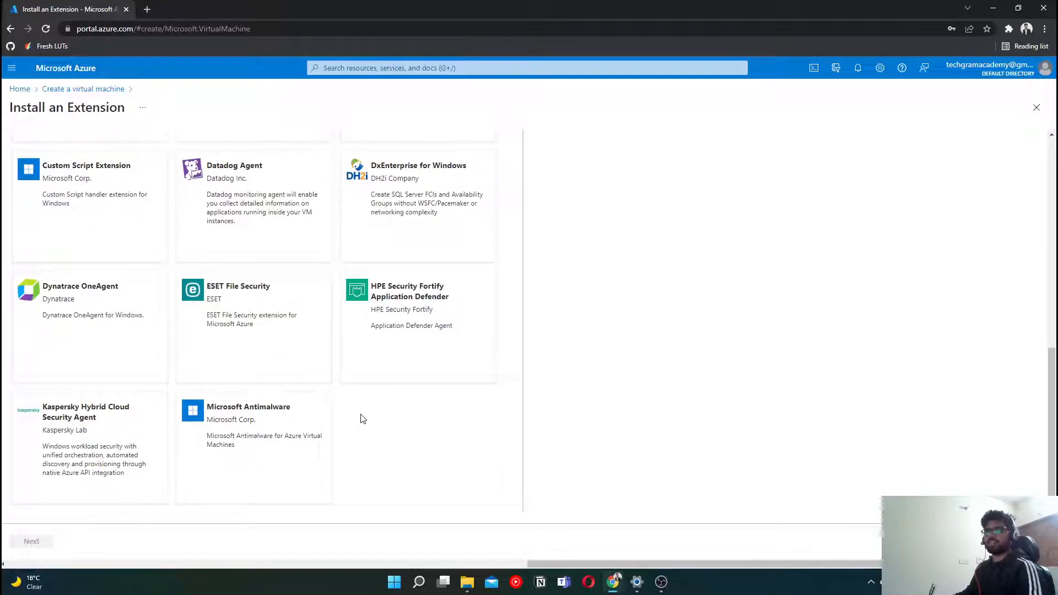
scroll(347, 428, "down", 4)
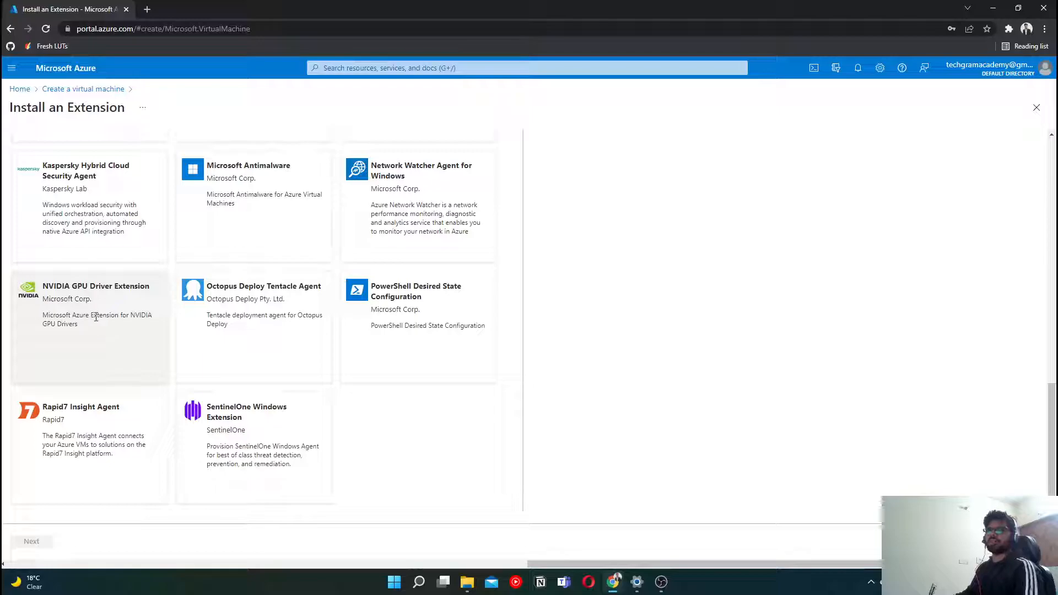
scroll(165, 331, "up", 10)
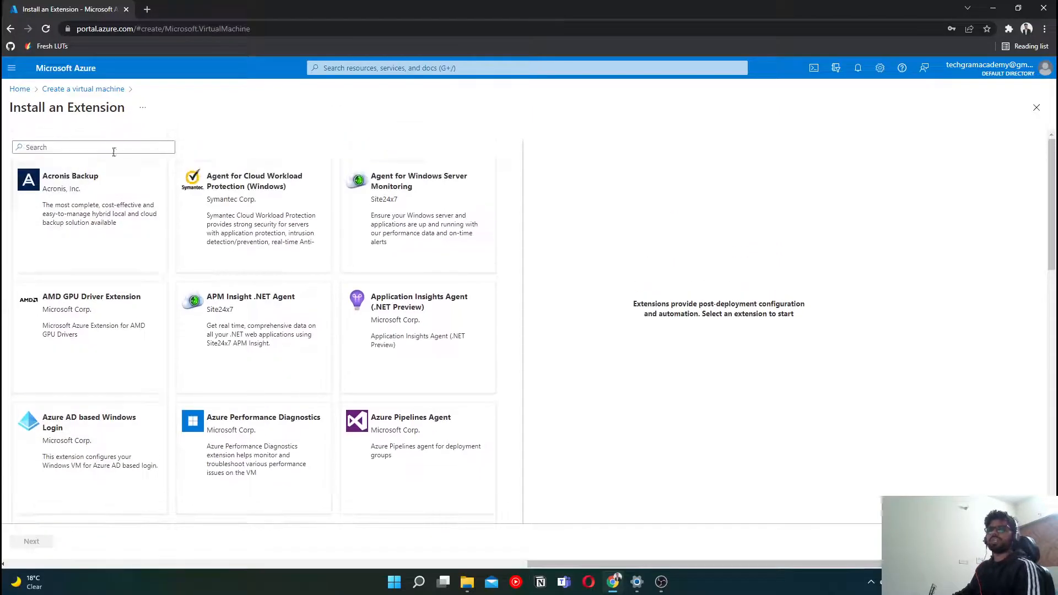
left_click(88, 89)
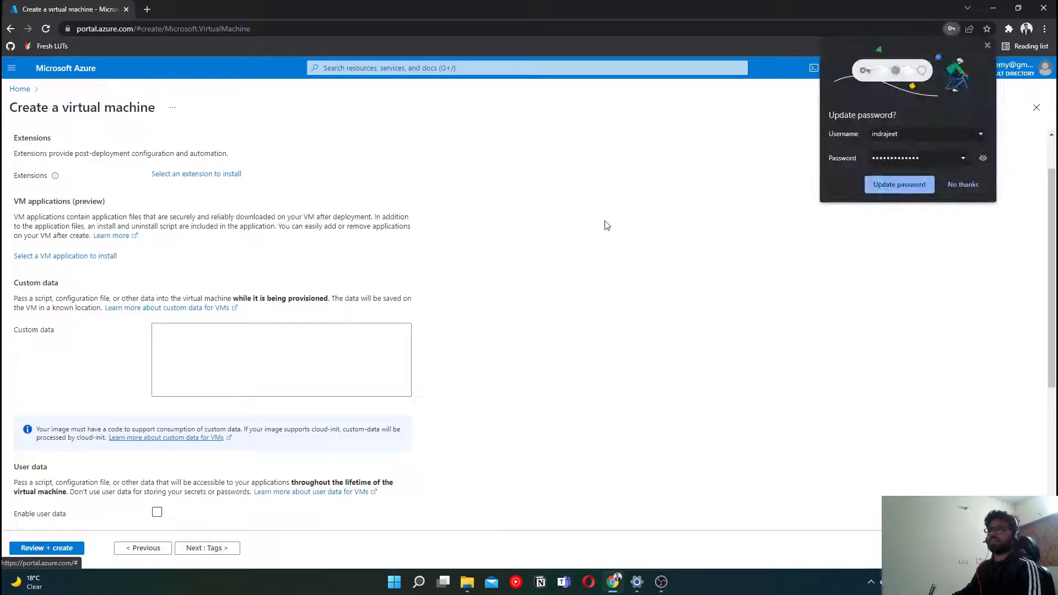
left_click(963, 190)
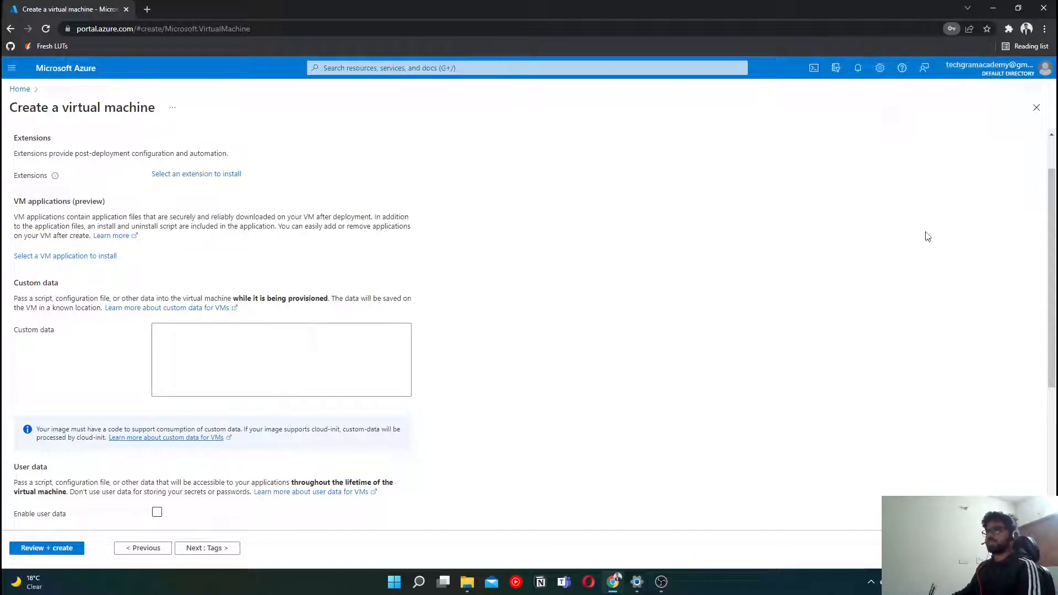
- Look over the user data, host, capacity reservation and proximity placement options, keep their defaults, and proceed to the tags
scroll(368, 259, "down", 2)
scroll(305, 243, "down", 2)
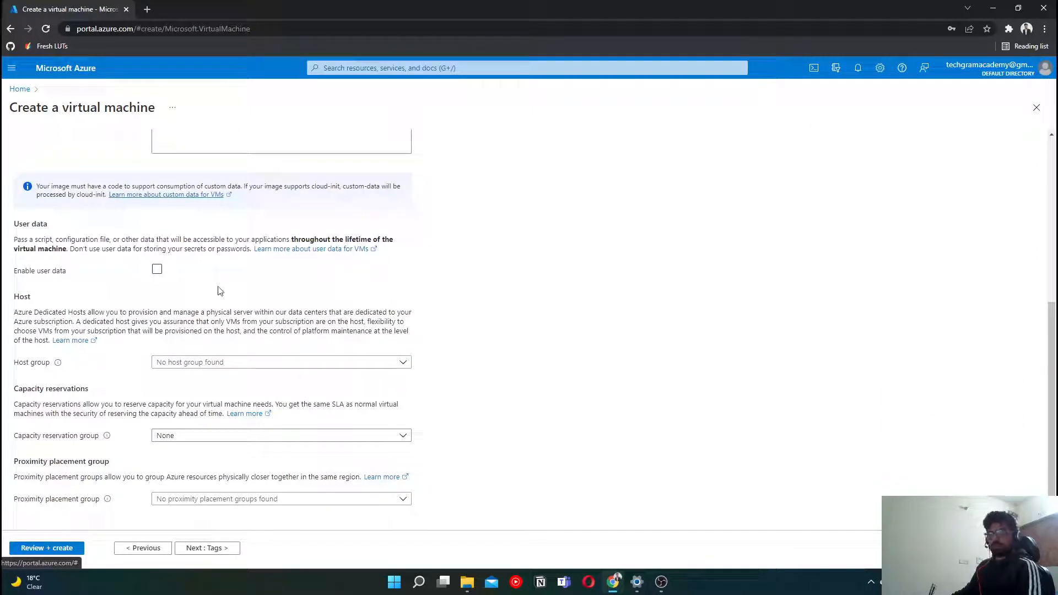
left_click(217, 554)
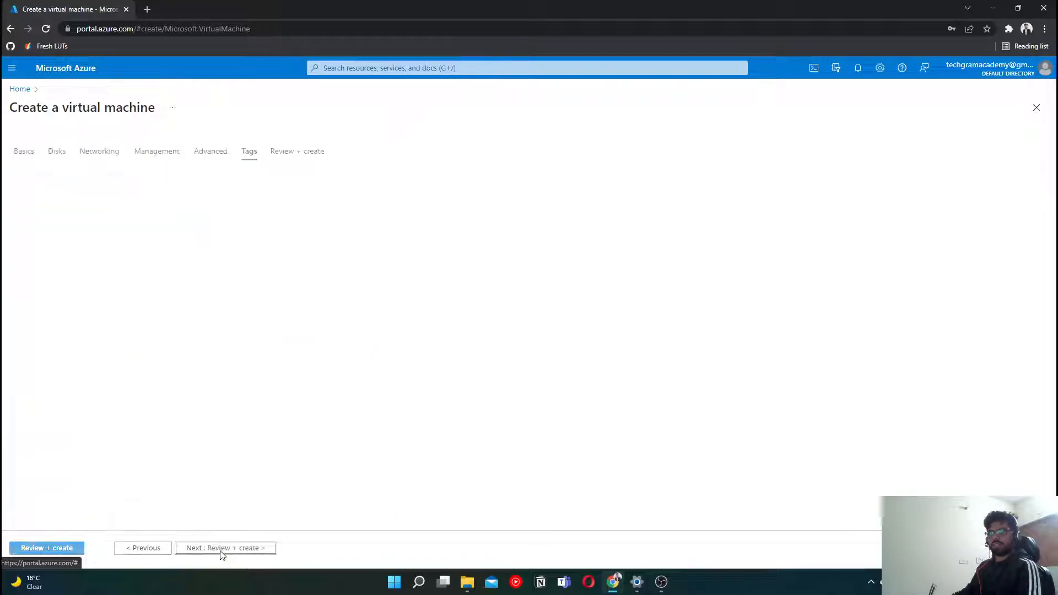
left_click(94, 238)
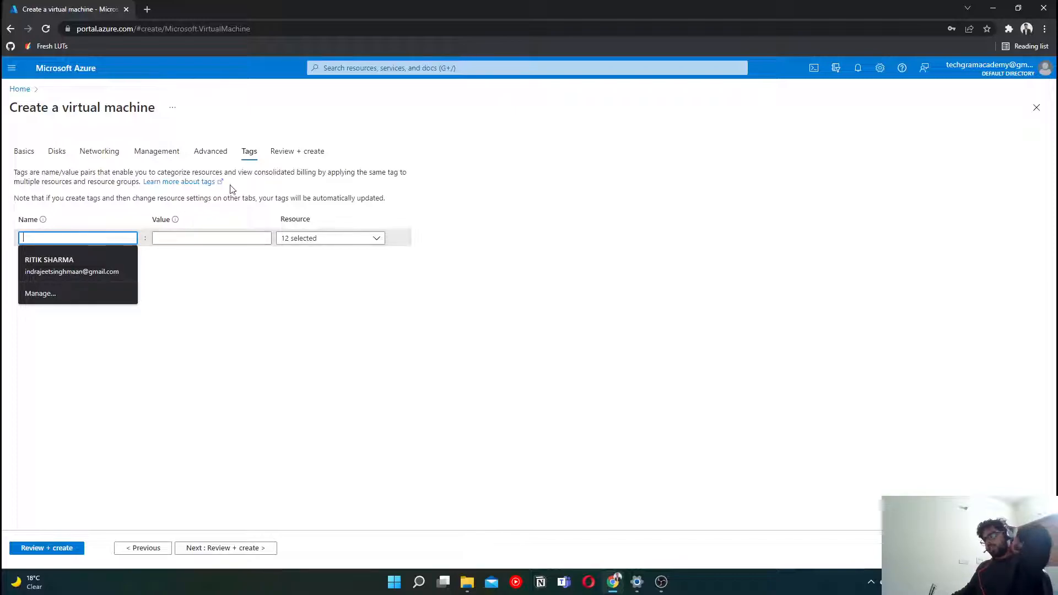
left_click(286, 367)
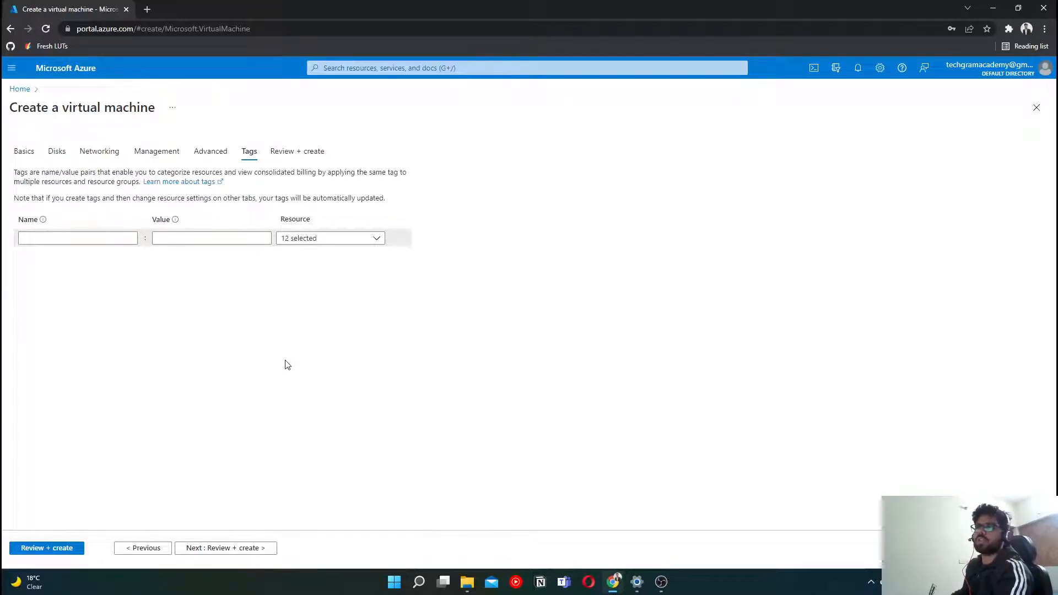
- Add a tag named created-for with the value vmdemo, and decline the browser's password update
left_click(88, 237)
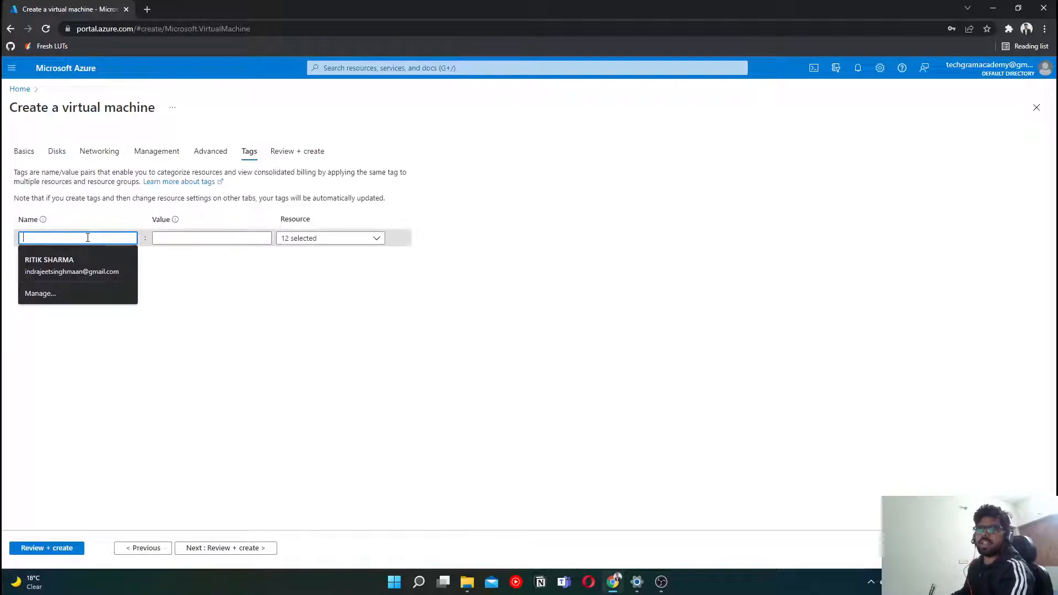
type("created-for")
left_click(182, 238)
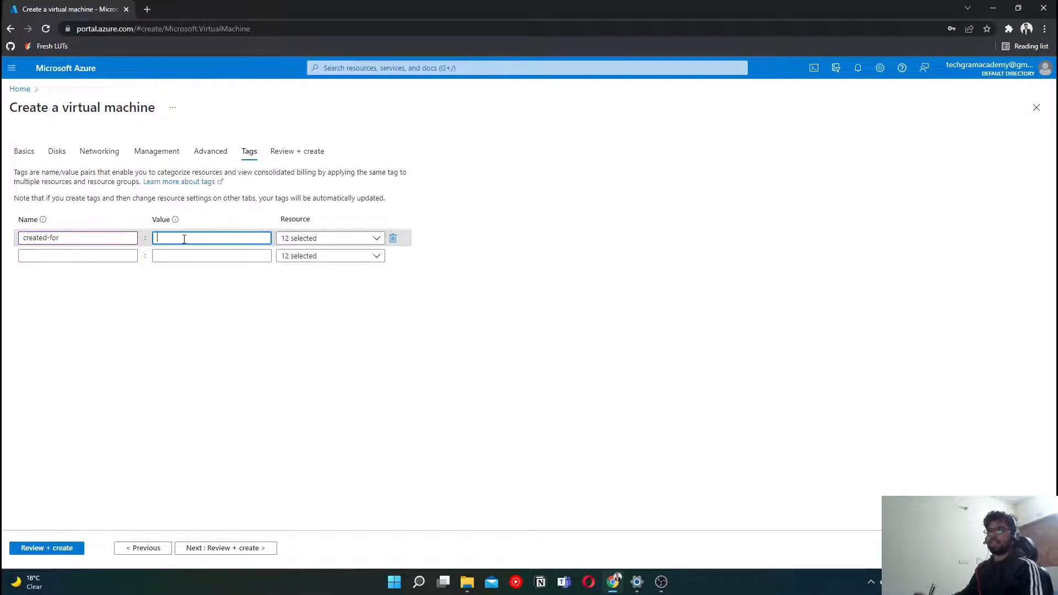
type("vmdemo")
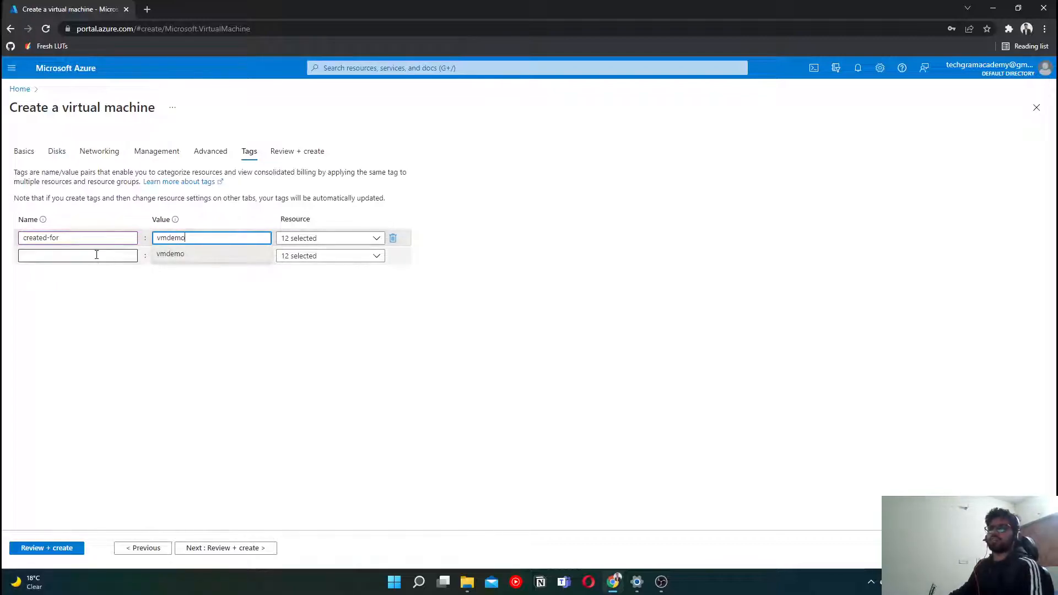
left_click(98, 256)
left_click(176, 238)
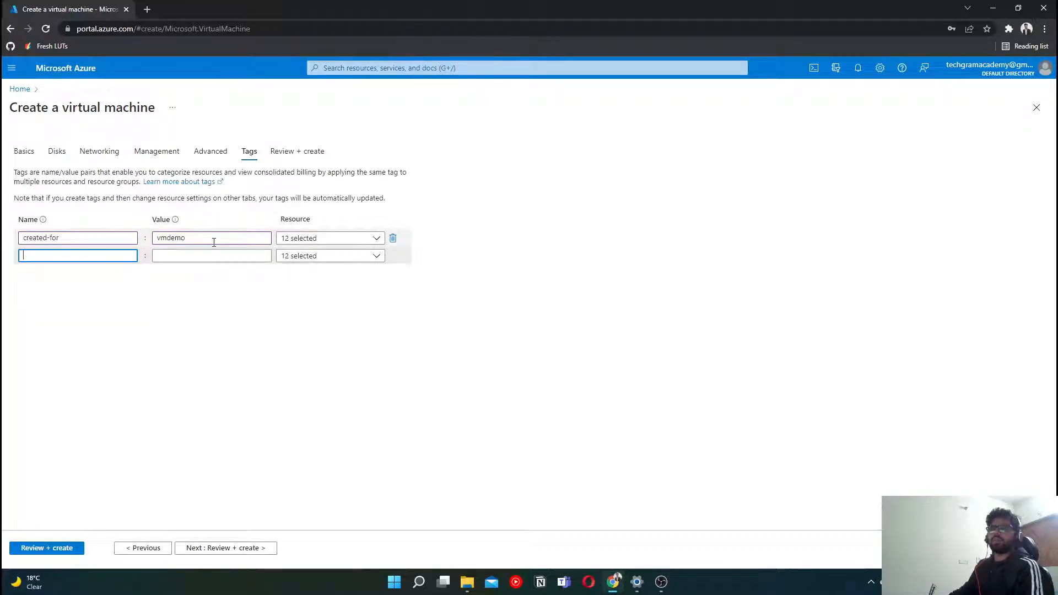
left_click_drag(214, 243, 21, 238)
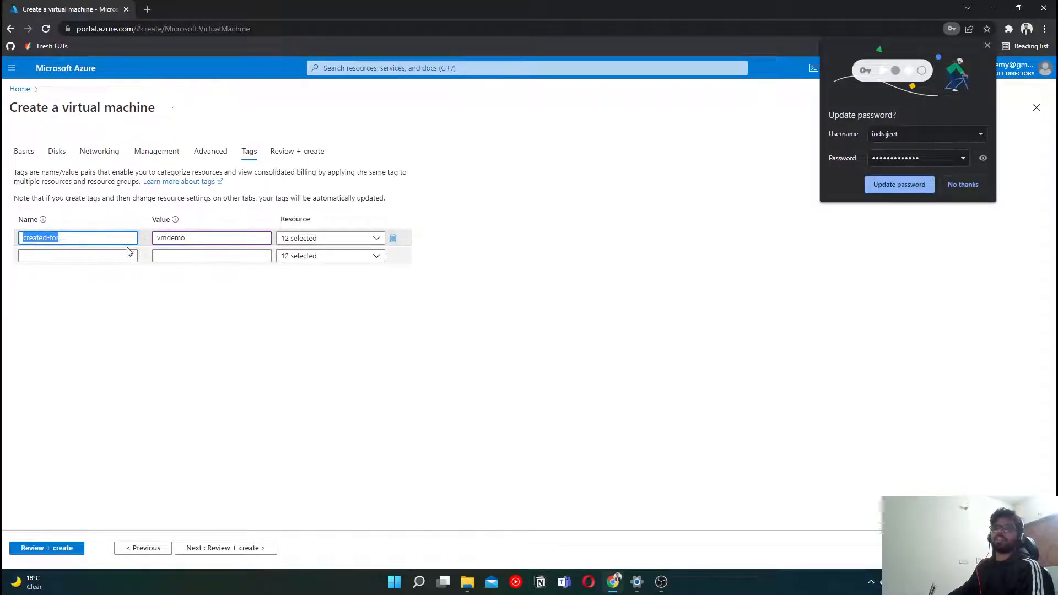
left_click_drag(185, 238, 153, 239)
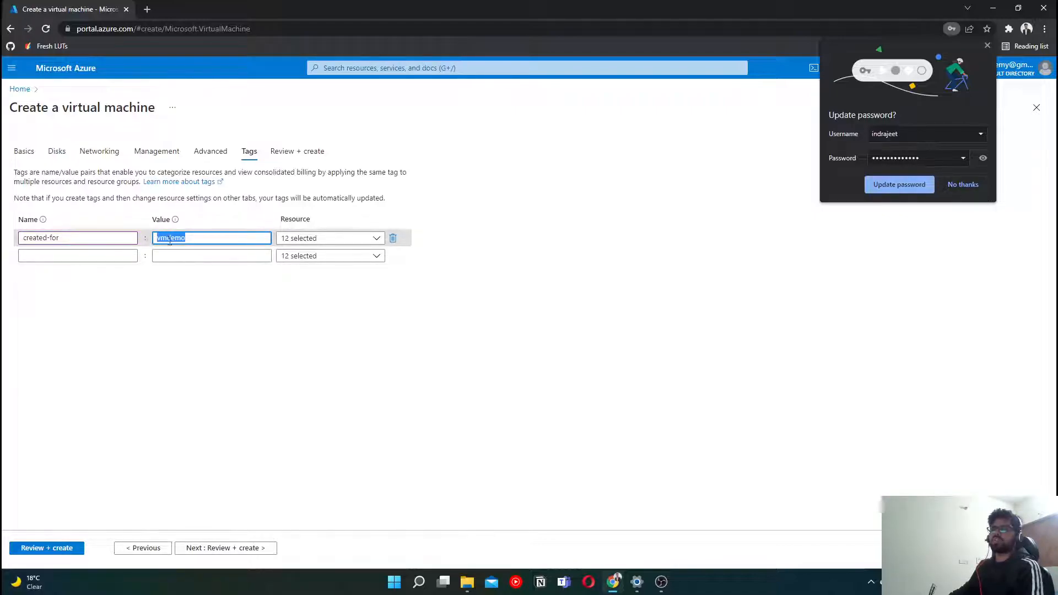
left_click(971, 186)
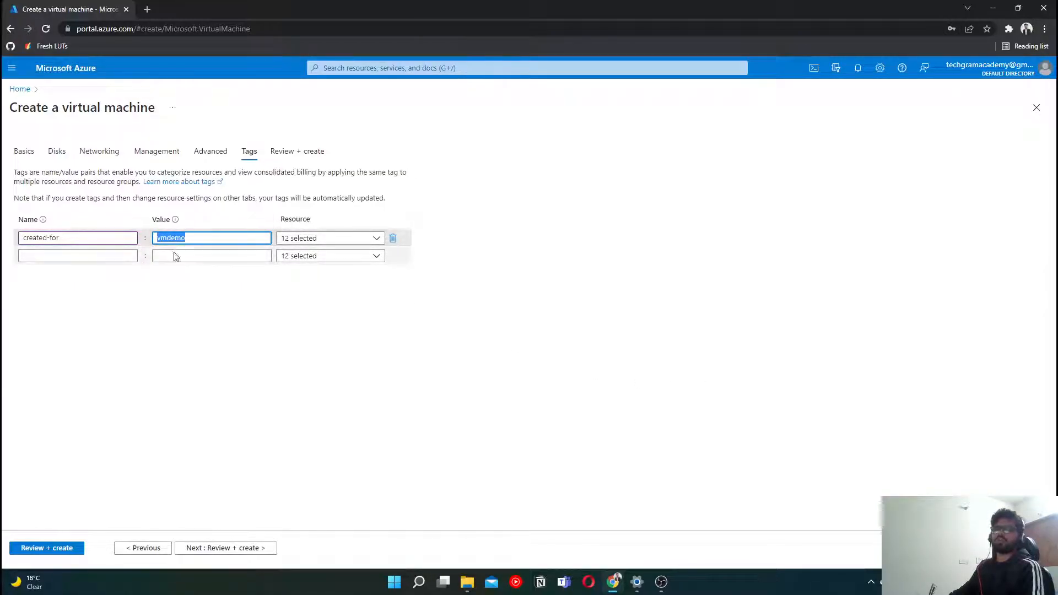
- Add a second tag named created-by with the creator's first name as its value
left_click(109, 256)
type("created")
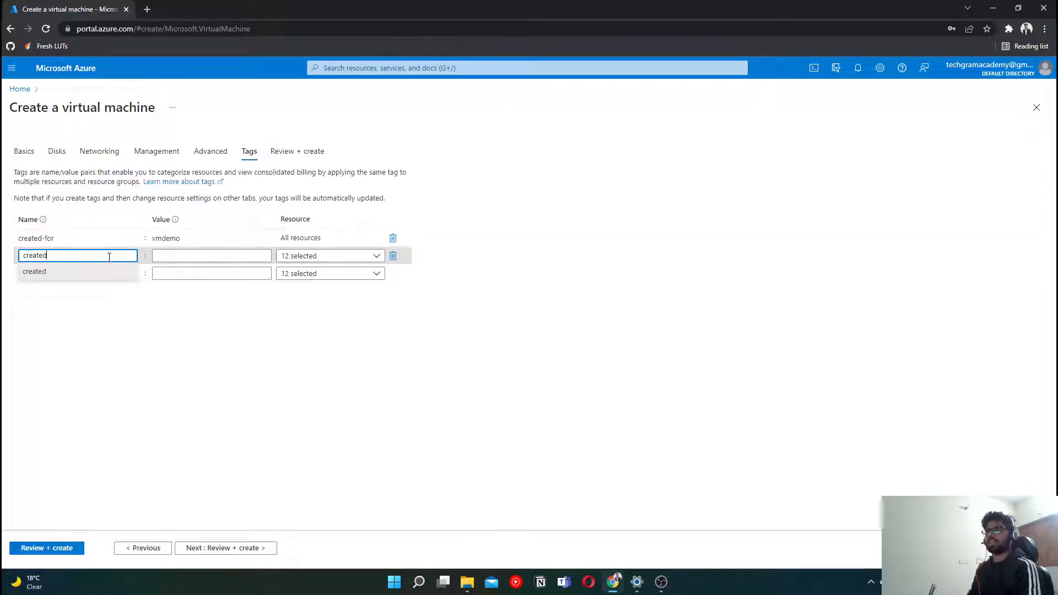
type("-by")
key("Tab")
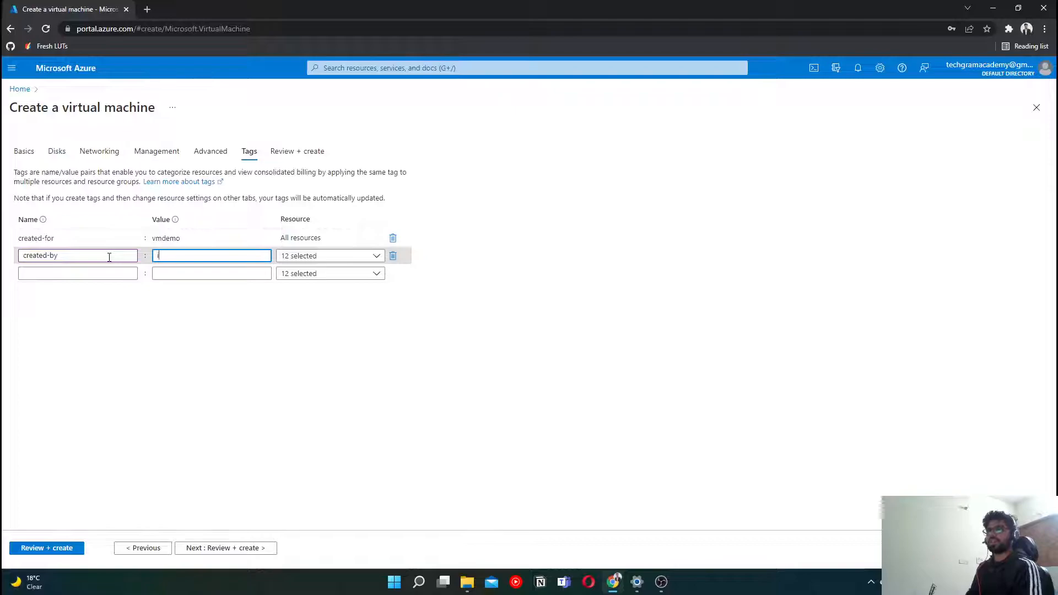
type("indrajeet")
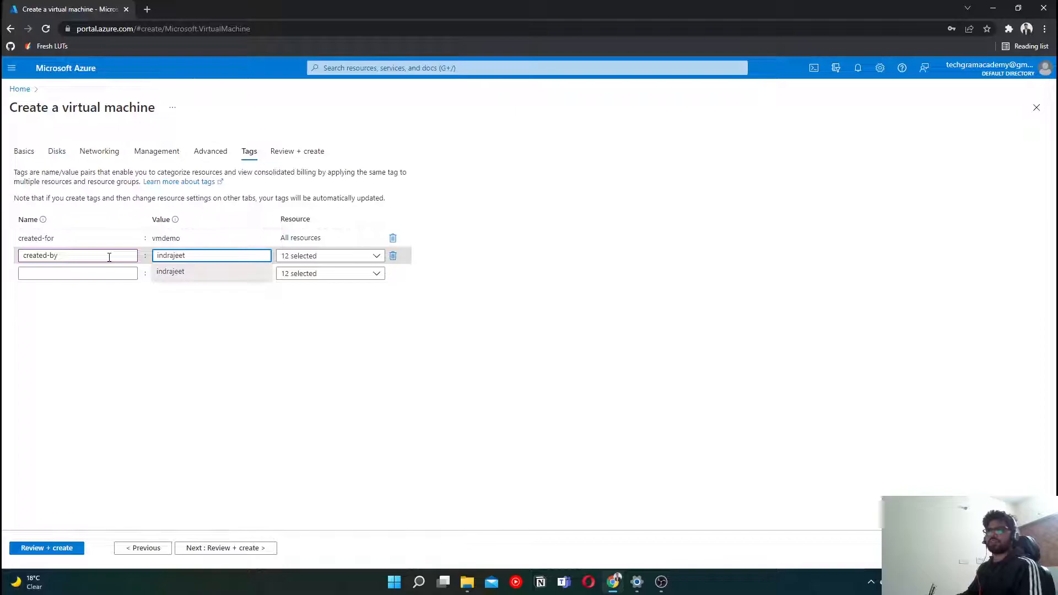
left_click(177, 326)
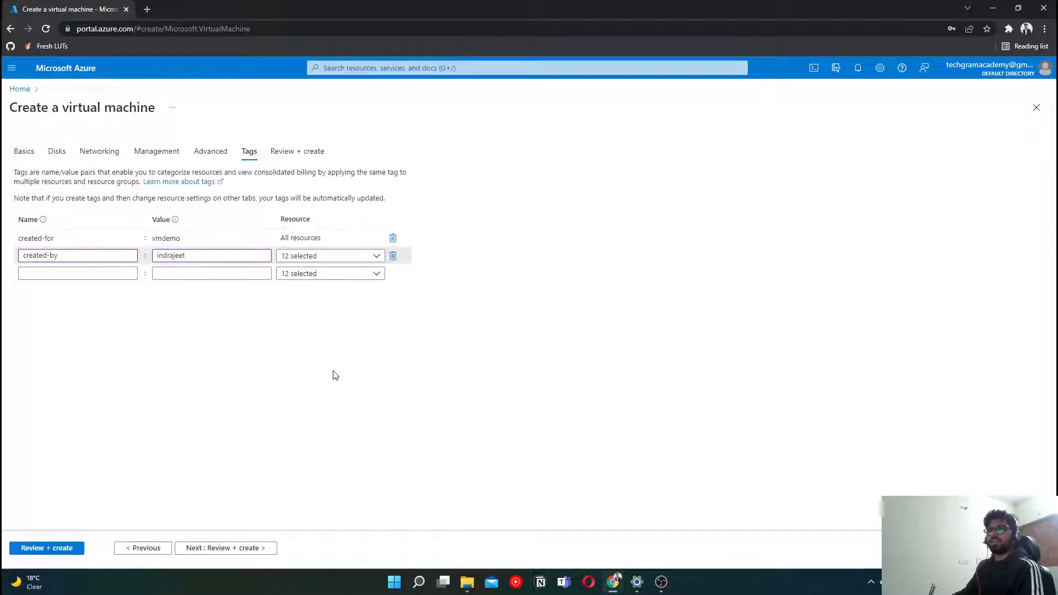
- Validate and review the virtual machine configuration, decline the browser's password update, and create the virtual machine
left_click(239, 548)
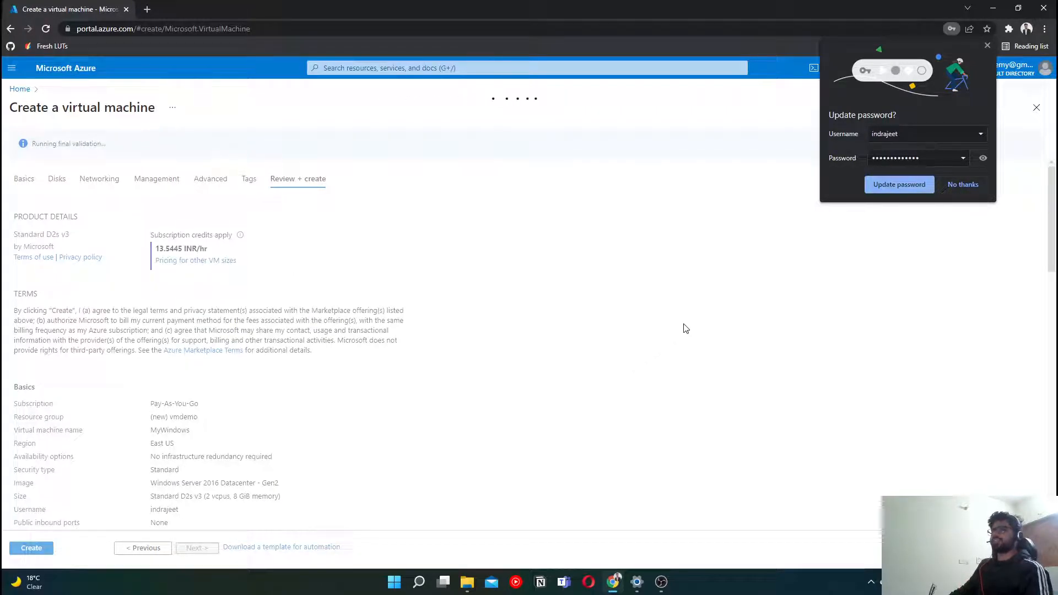
left_click(959, 184)
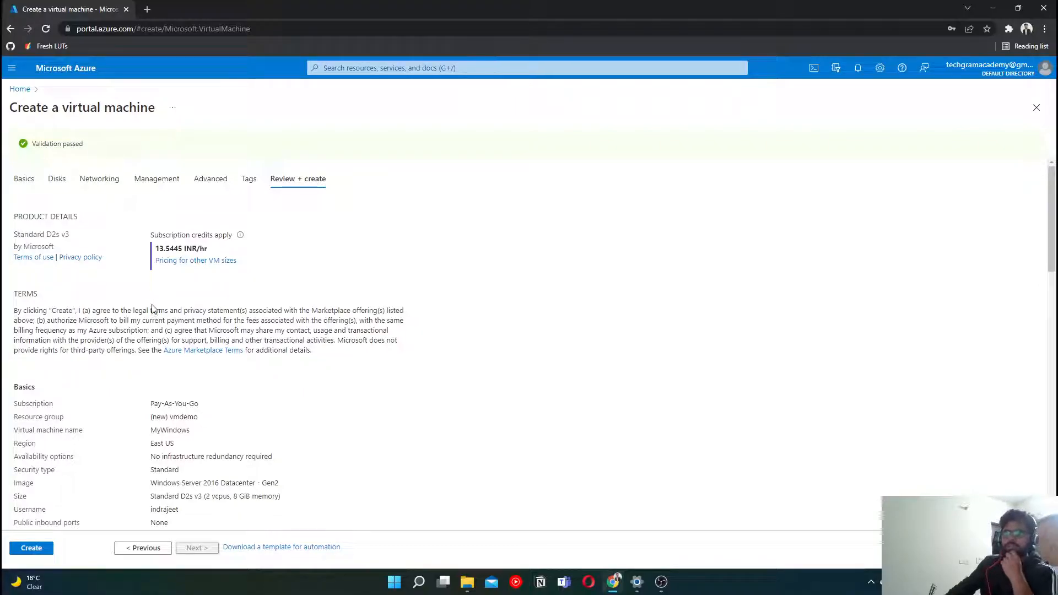
scroll(152, 306, "down", 15)
left_click(31, 548)
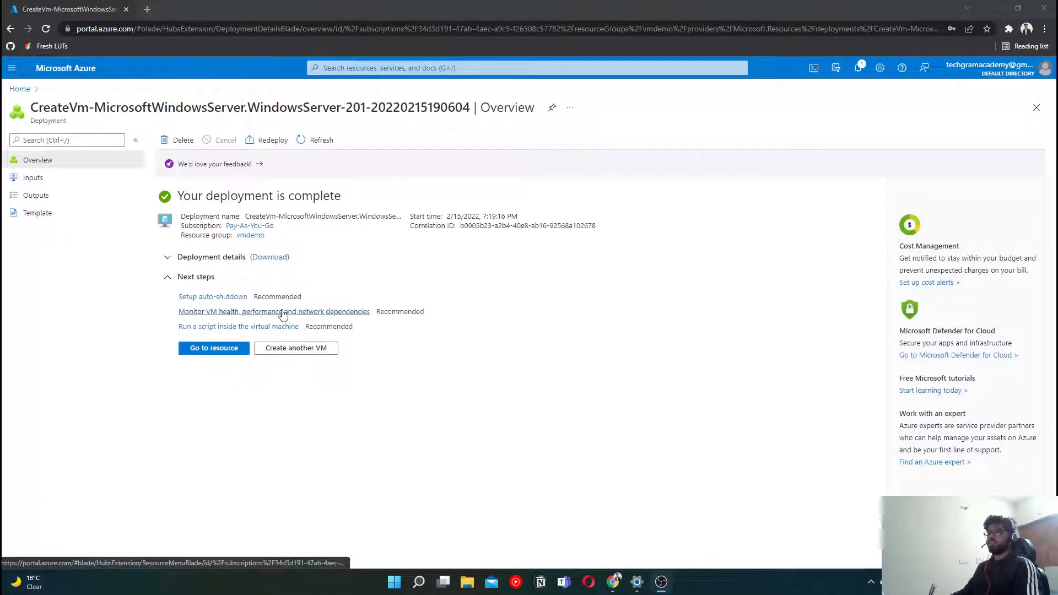
- Expand the deployment details and check how long the MyWindows virtual machine took to create in its operation details
left_click(168, 262)
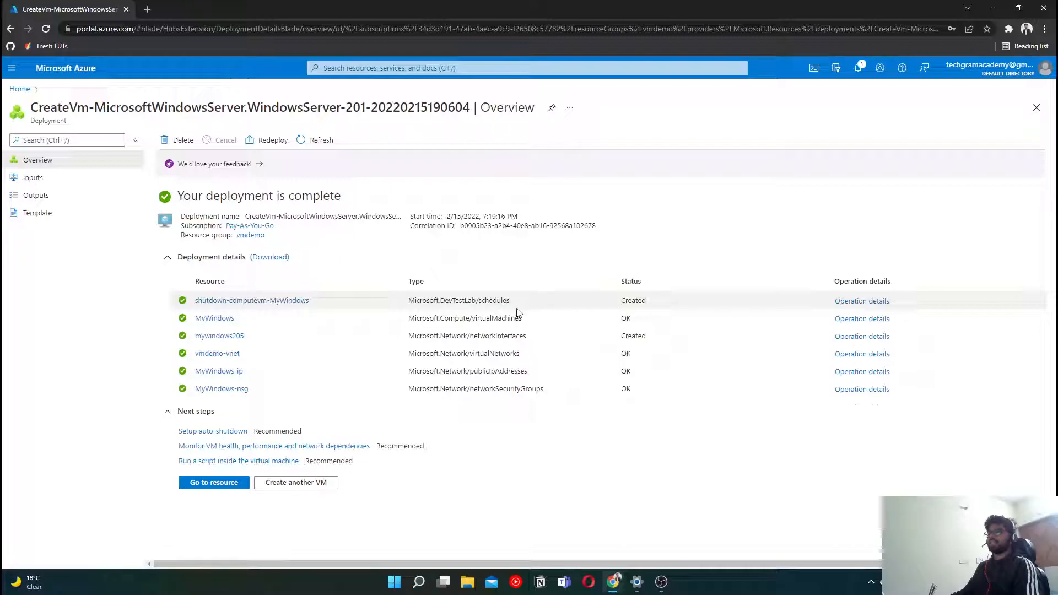
left_click(859, 320)
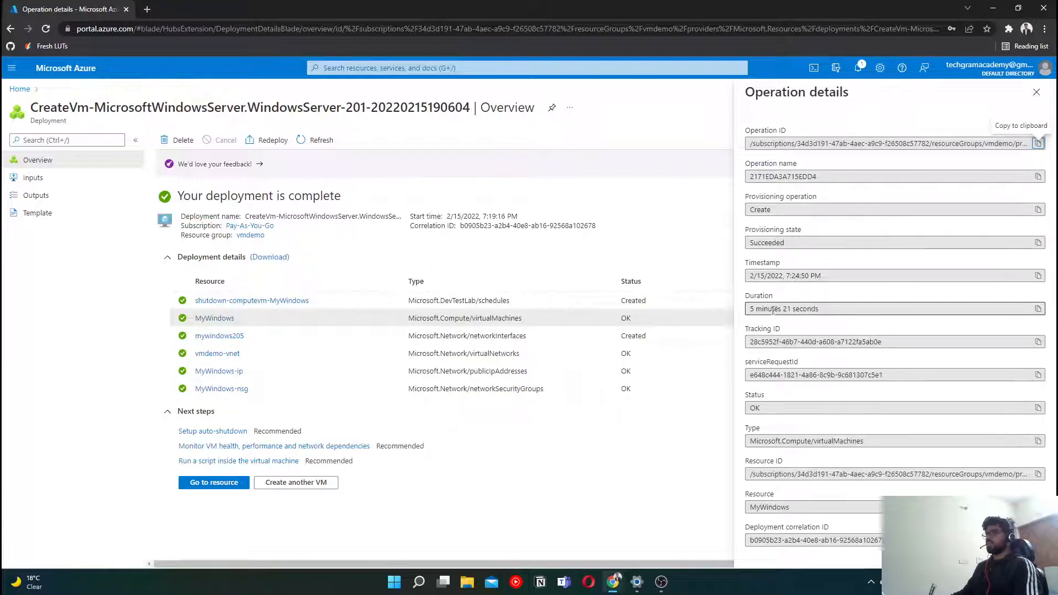
left_click_drag(748, 310, 830, 310)
left_click(574, 418)
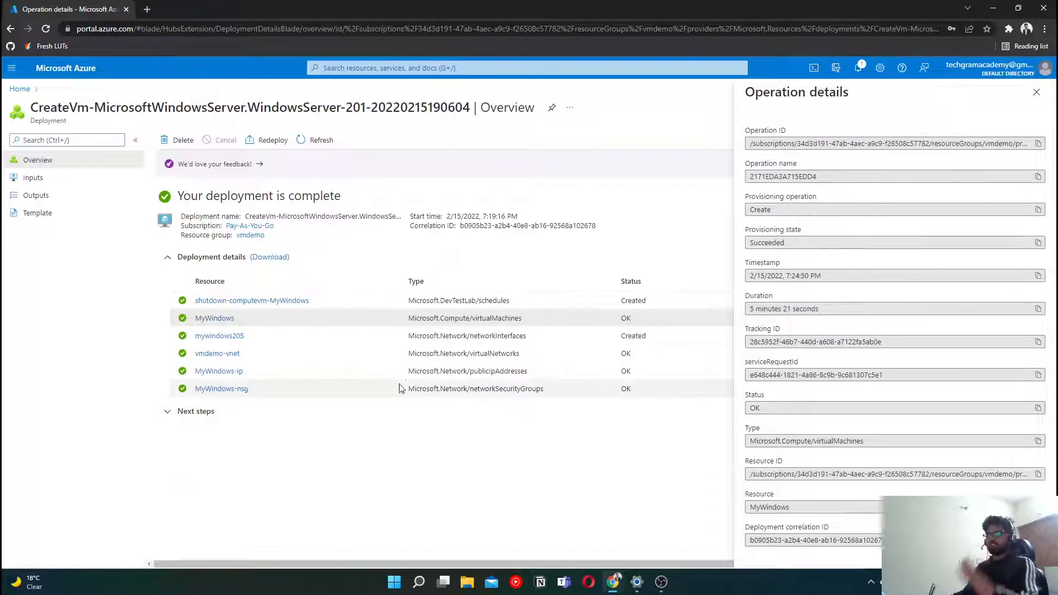
left_click(1036, 92)
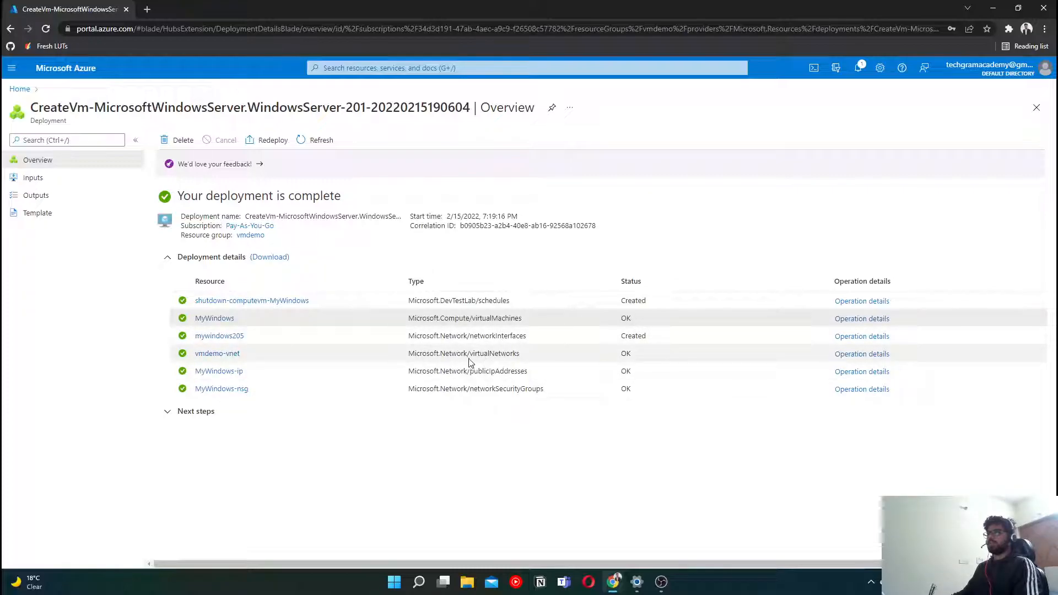
- Check the creation duration of the vmdemo-vnet virtual network in its operation details, and close them
left_click(878, 354)
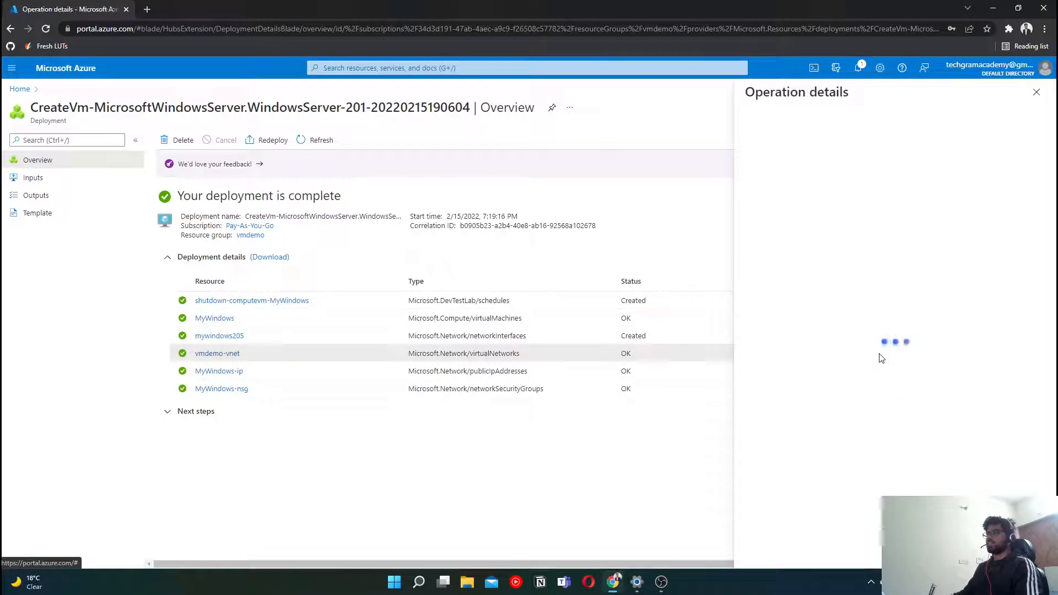
left_click_drag(787, 308, 734, 312)
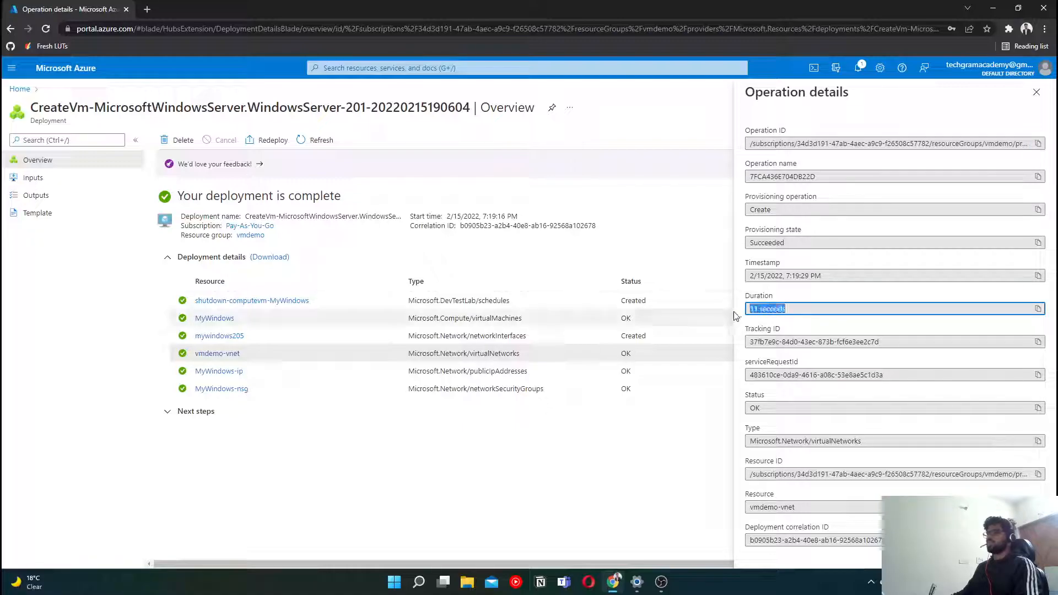
left_click(562, 416)
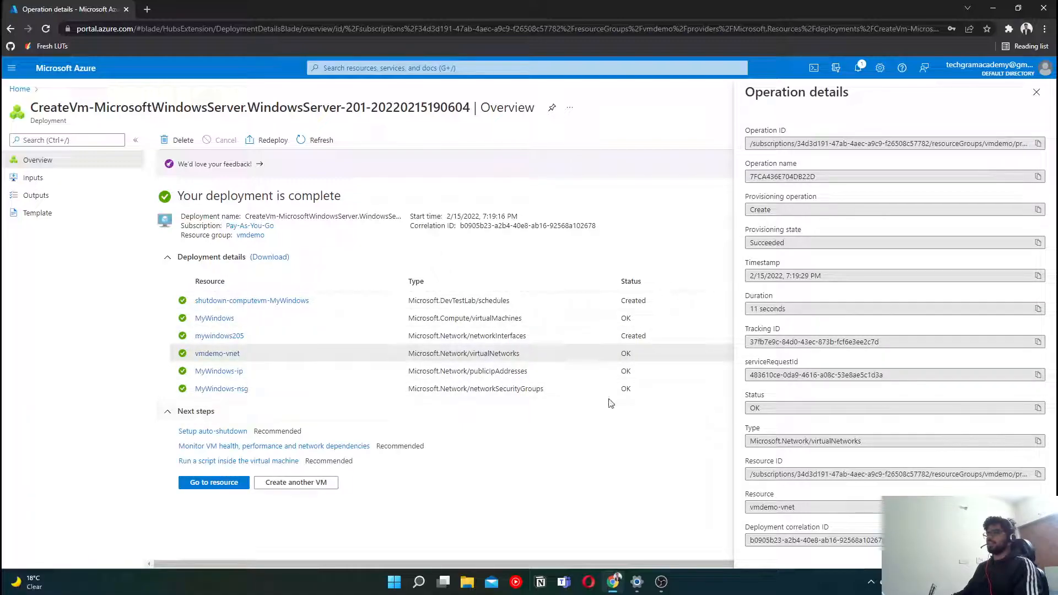
left_click(1037, 92)
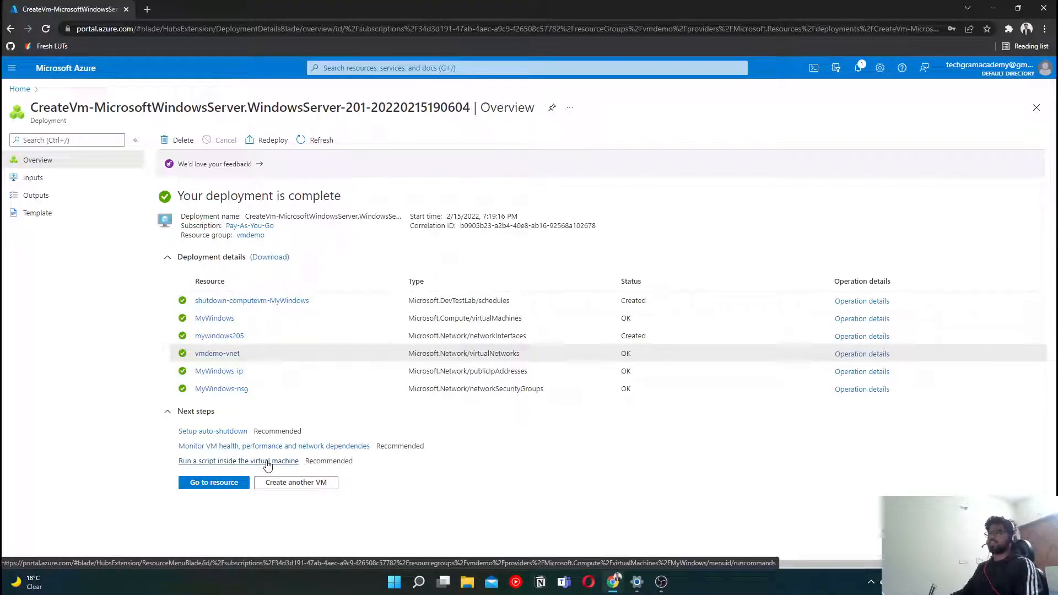
- Go to the deployed MyWindows resource and examine its status, resource group, operating system, size and public IP address
left_click(226, 483)
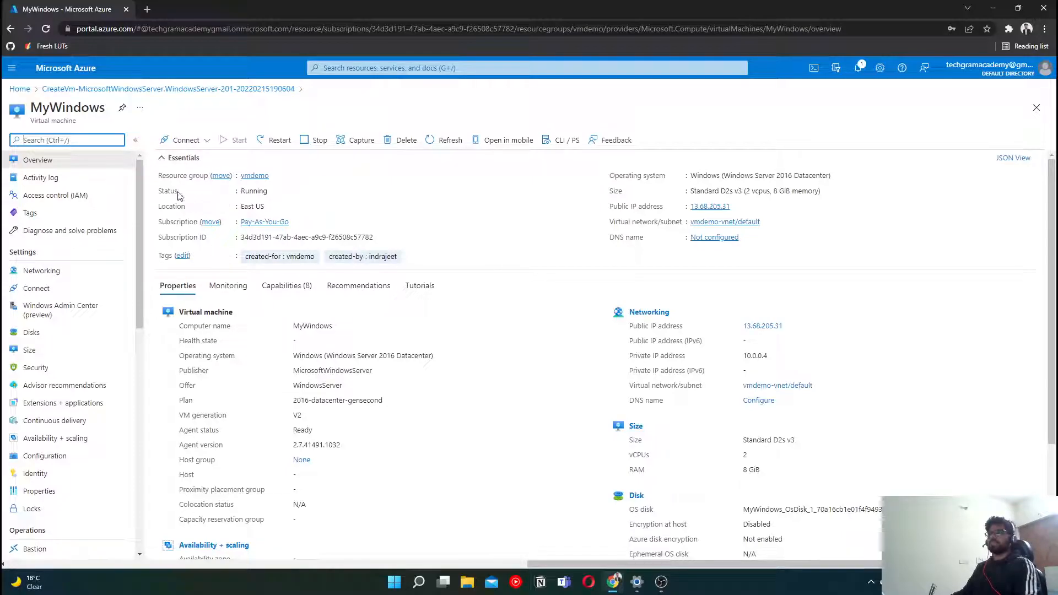
double_click(270, 190)
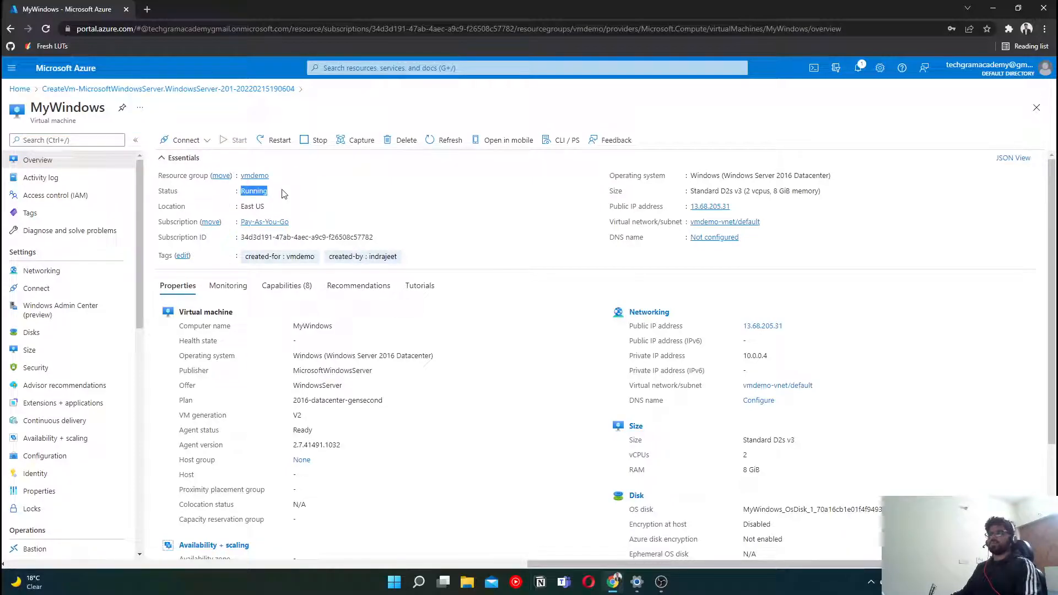
left_click_drag(272, 175, 240, 184)
left_click_drag(694, 175, 692, 214)
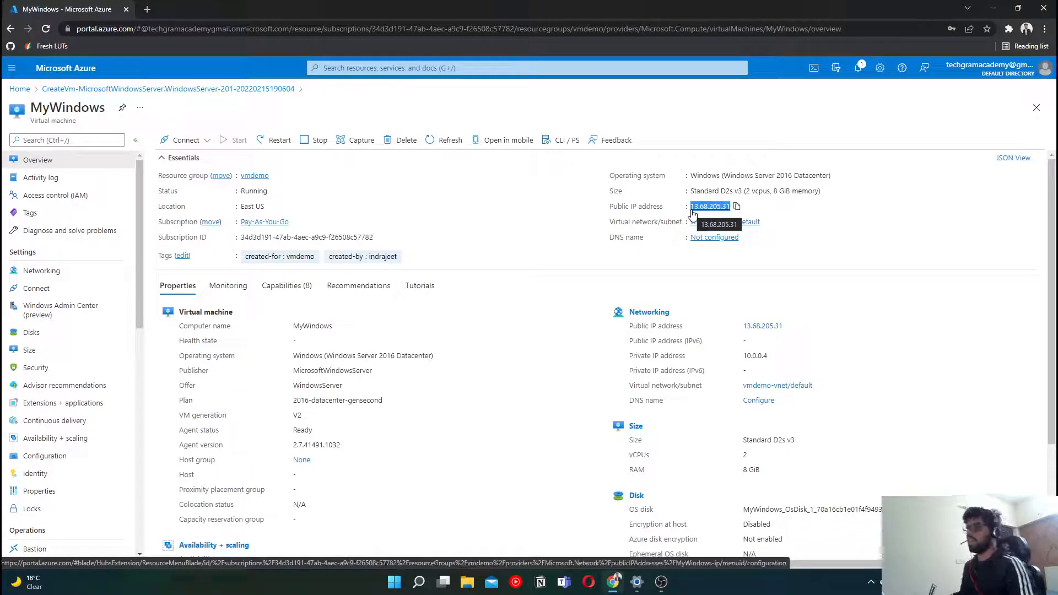